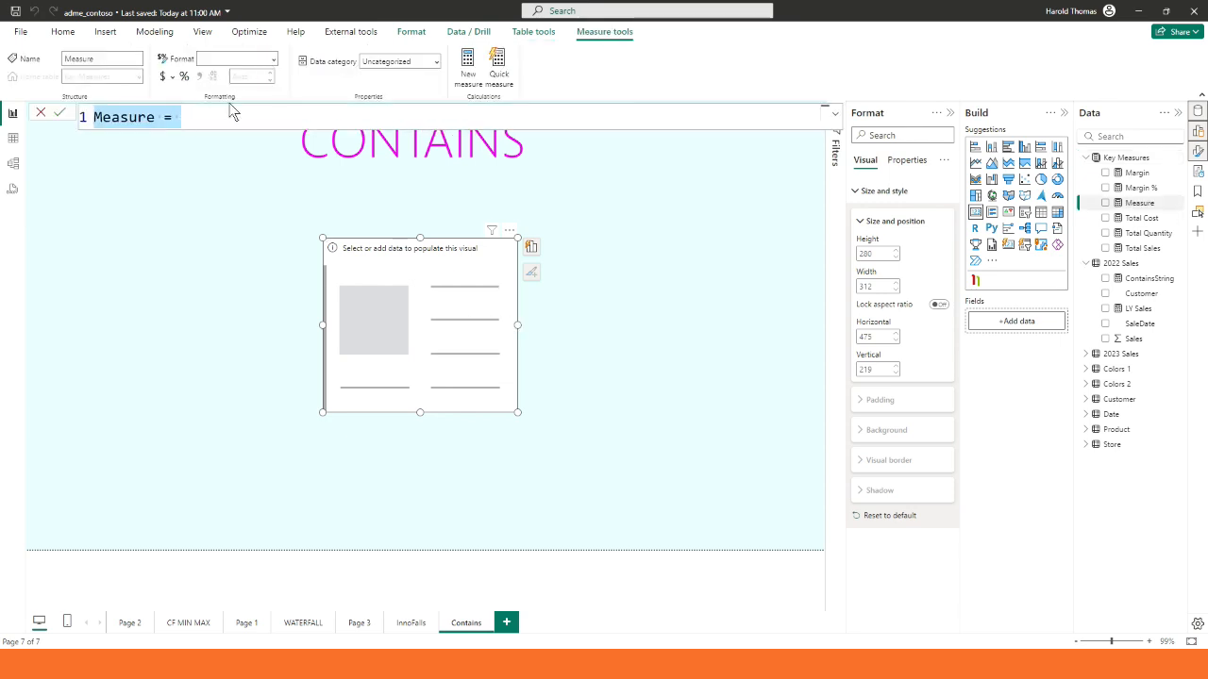
Name the new measure Contains and begin its formula with the CONTAINS function on the Customer table
left_click_drag(226, 111, 72, 116)
type("Contains")
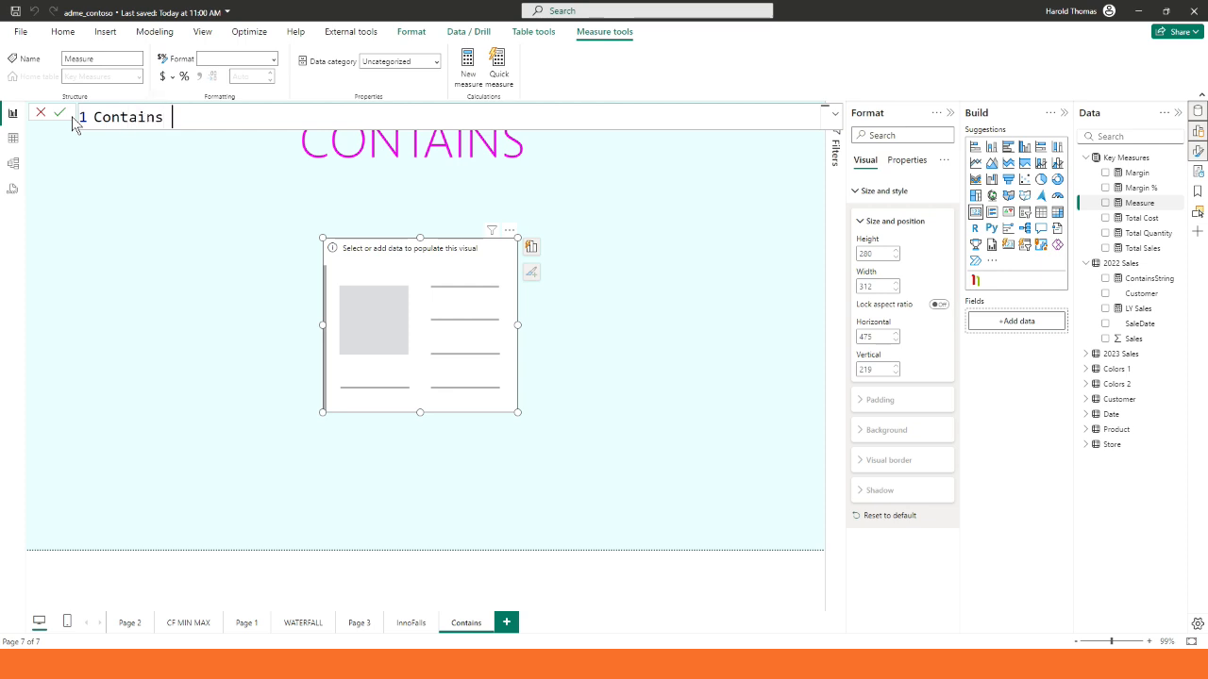
type(" = ")
type("CONTAIN")
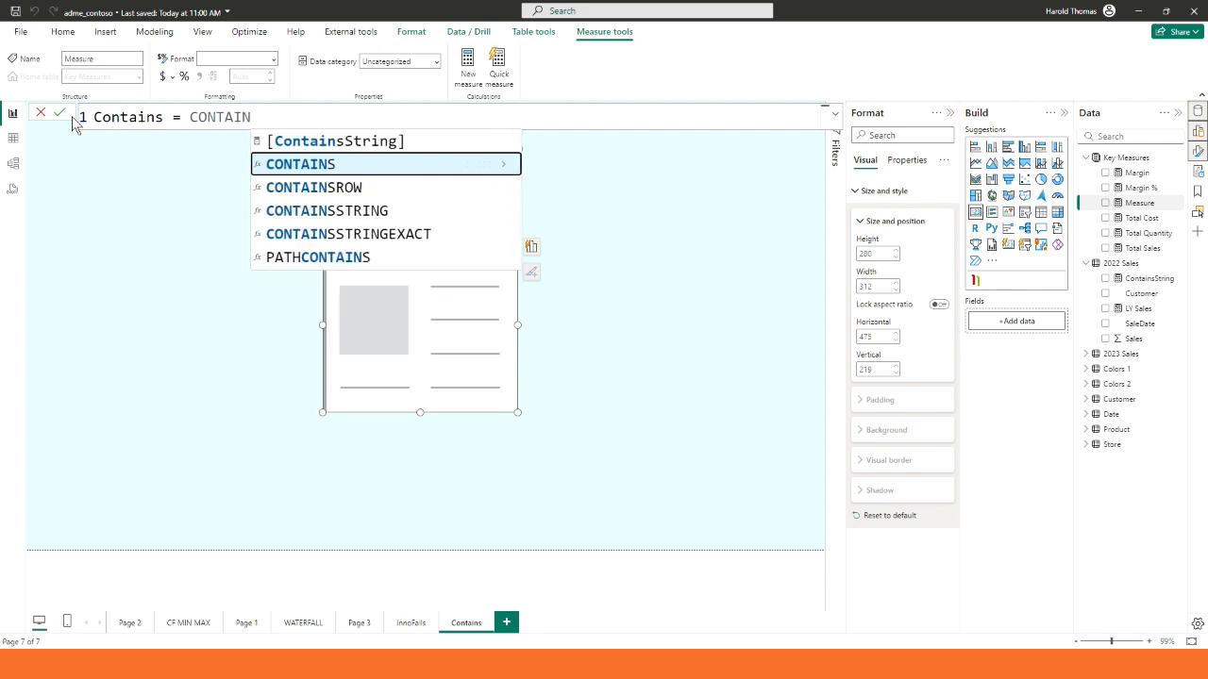
key("Tab")
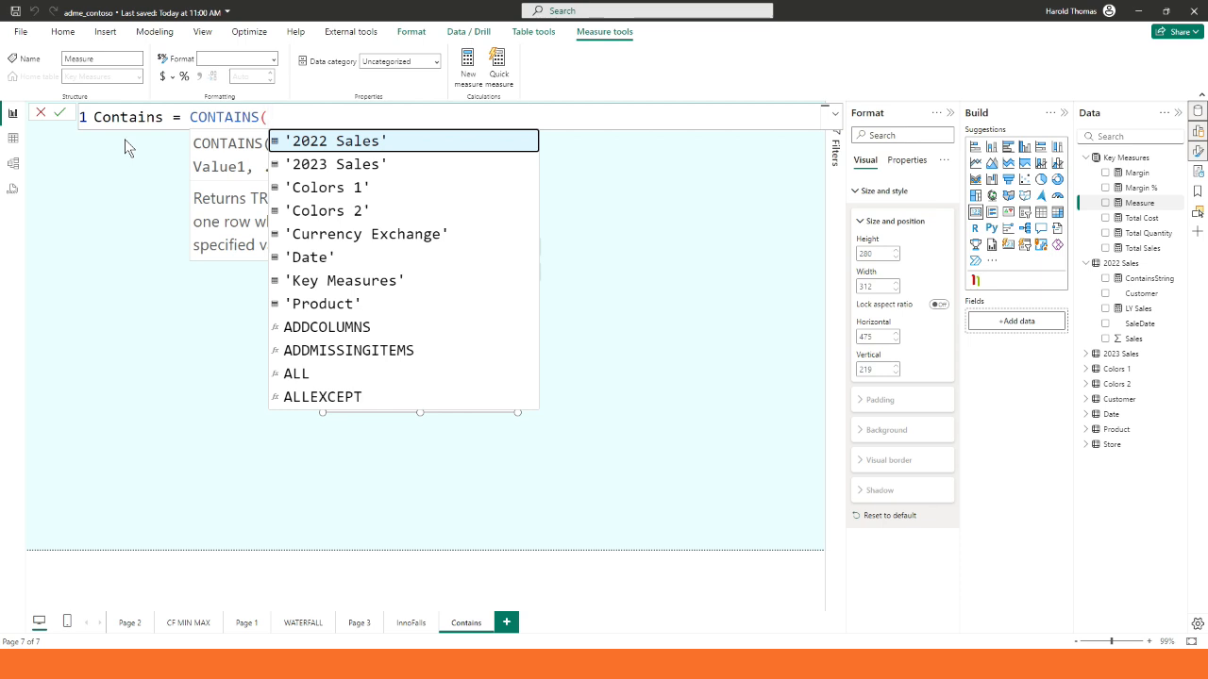
type("Customer")
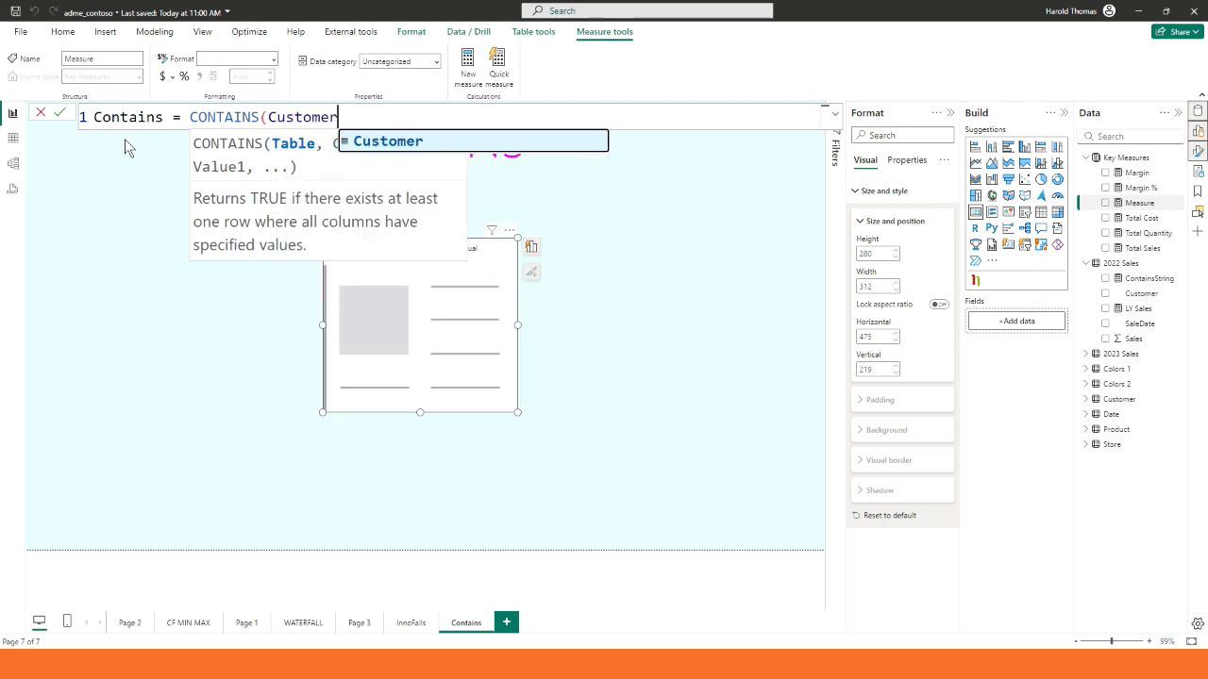
type(",")
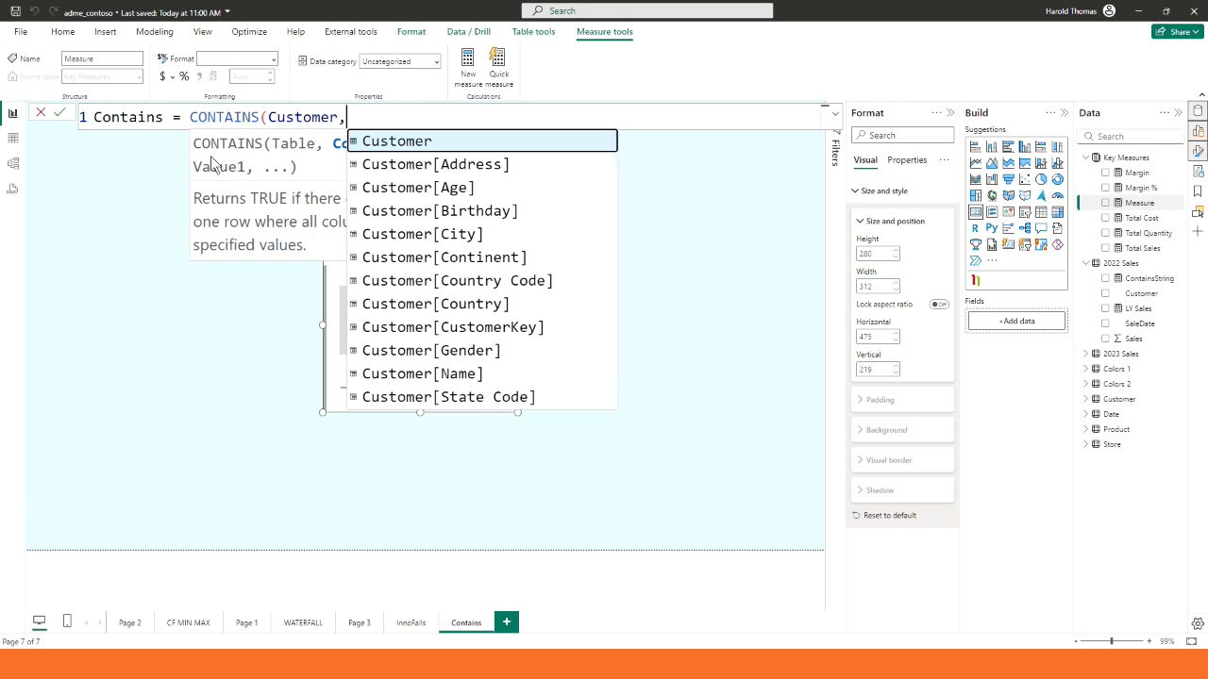
Put the Customer argument on its own indented line, close the parenthesis and commit the Contains formula
left_click(261, 117)
left_click(258, 118)
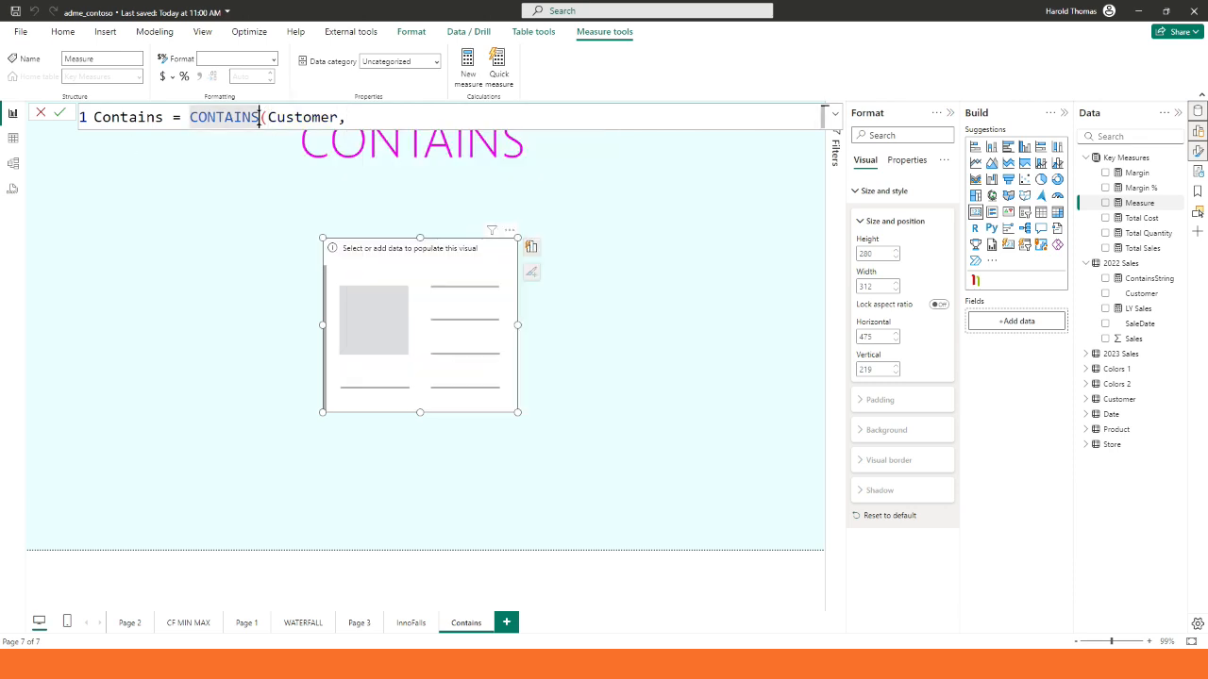
left_click(268, 120)
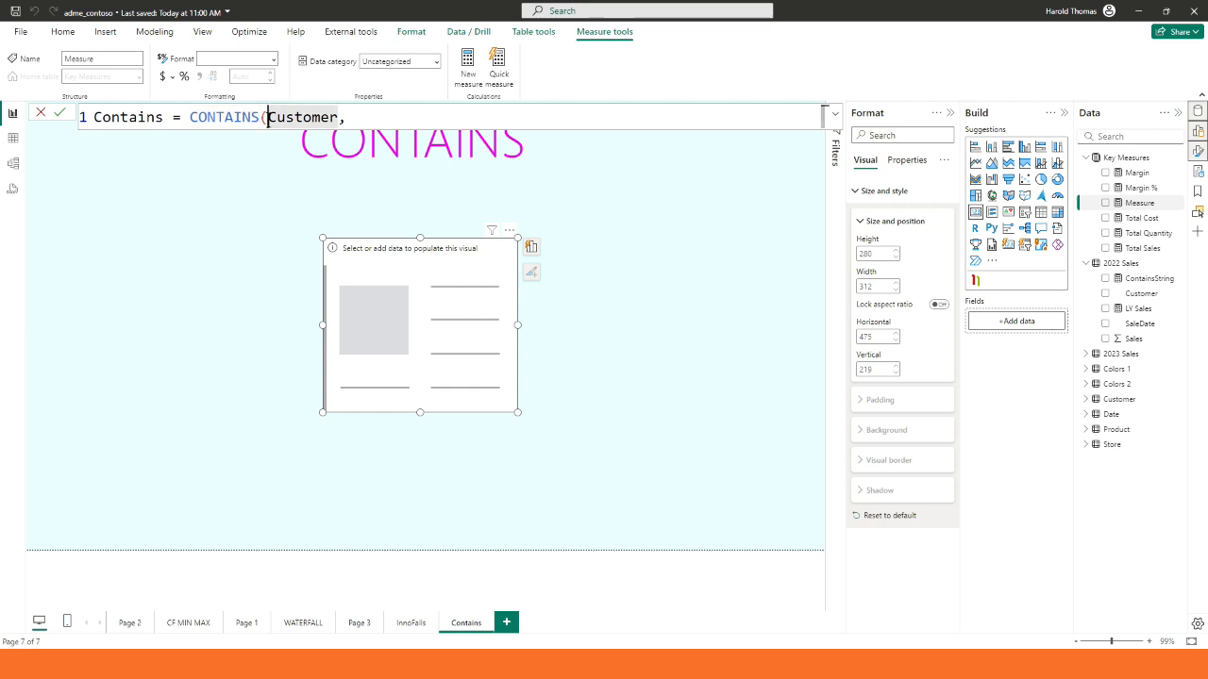
key("shift+Return")
key("Tab")
key("Tab")
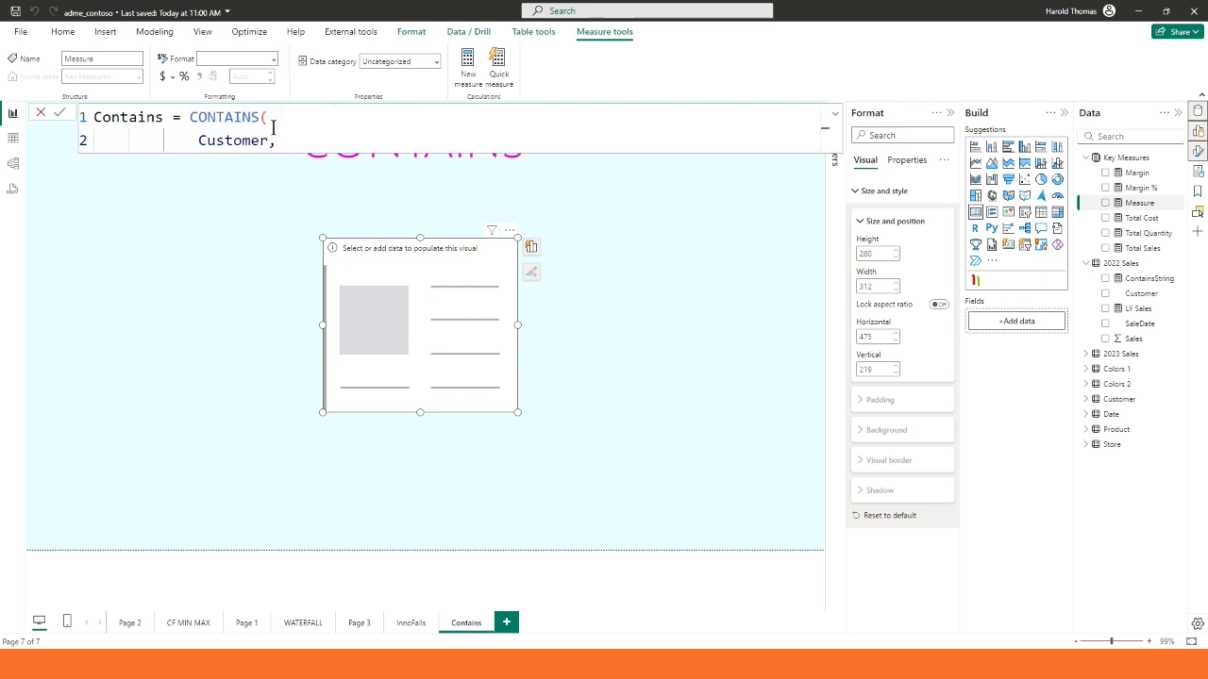
left_click(286, 140)
type(")")
key("Return")
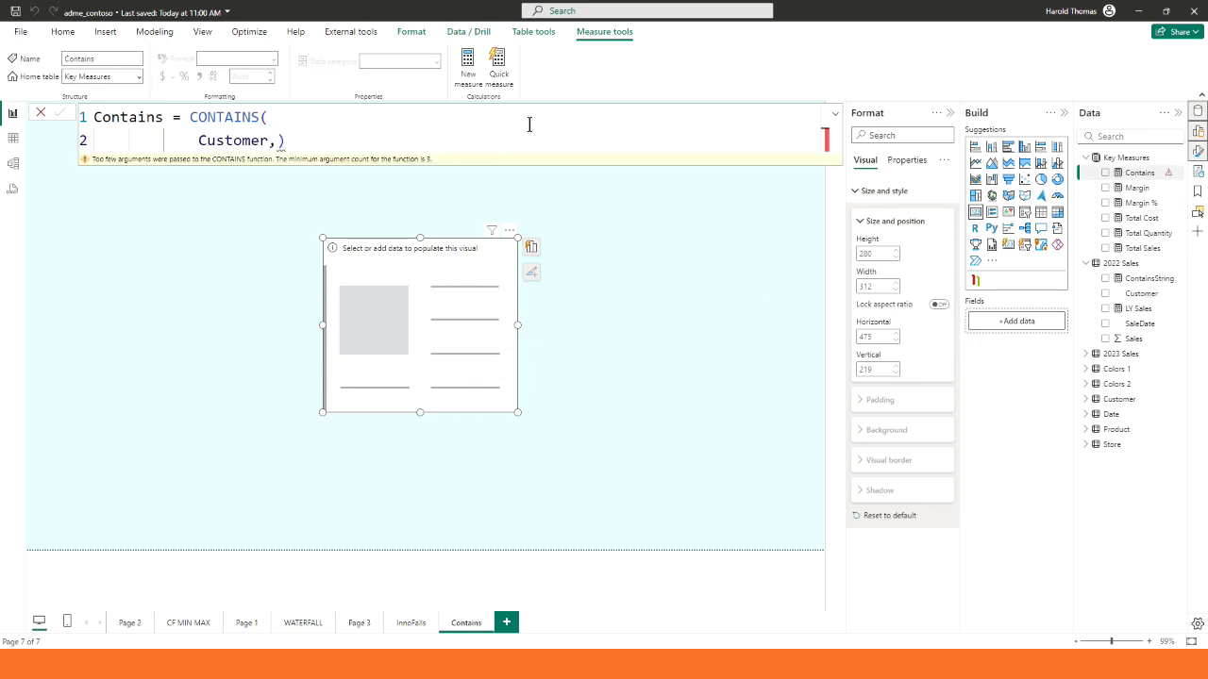
Add Customer[City] as the column argument on a new line of the Contains formula, followed by a comma
left_click(281, 140)
key("Left")
left_click(311, 160)
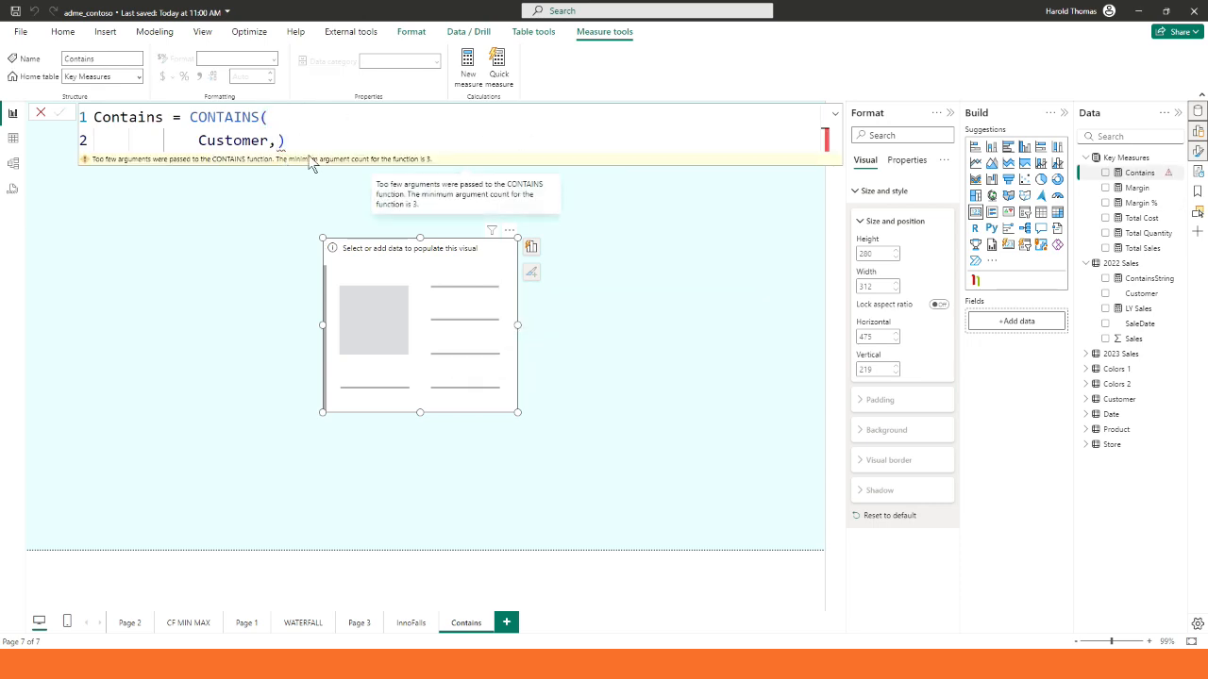
left_click(279, 140)
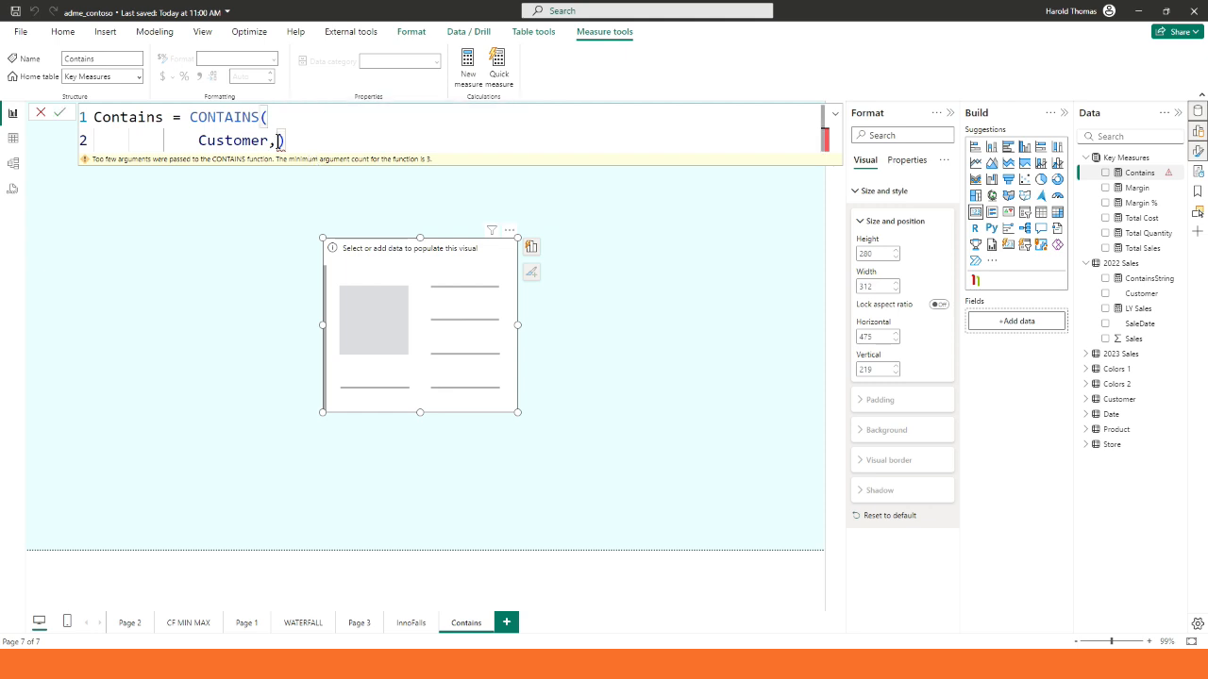
key("shift+Return")
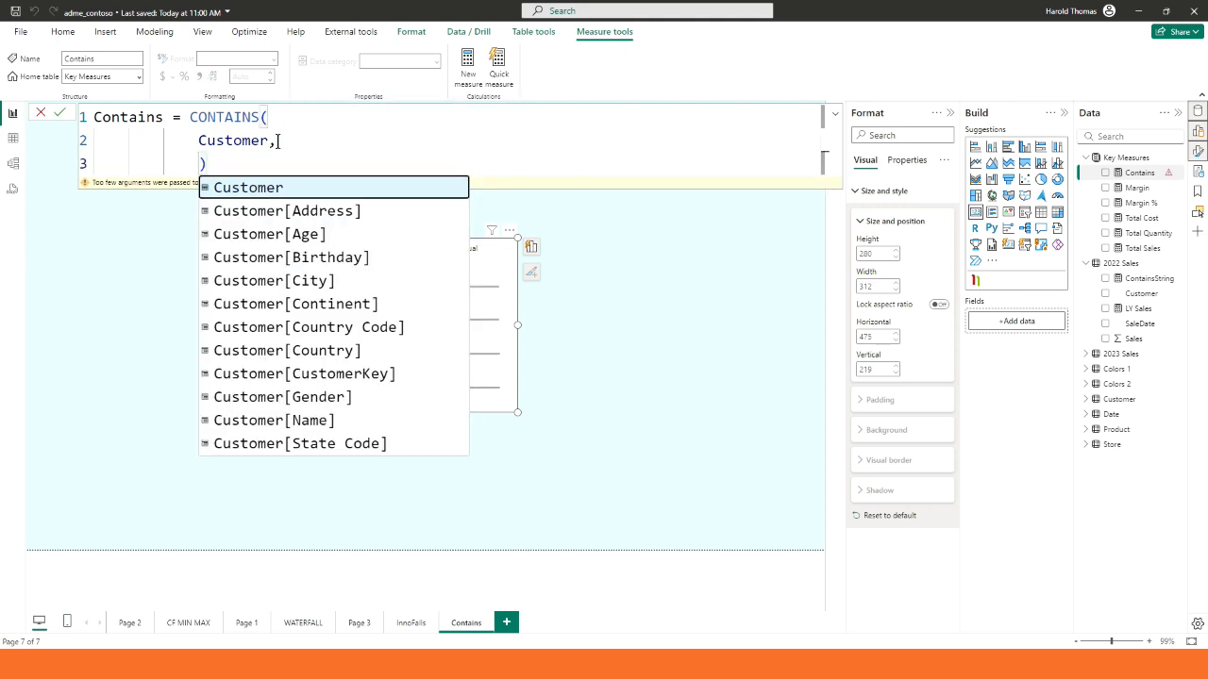
left_click(302, 281)
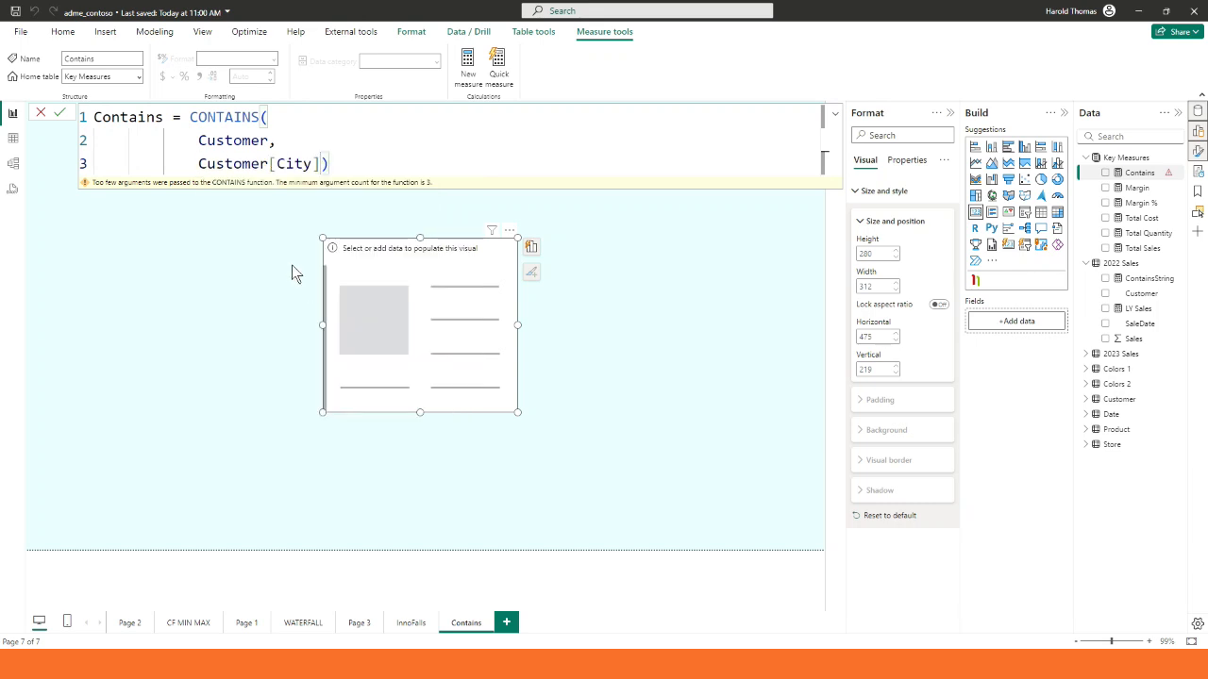
type(",")
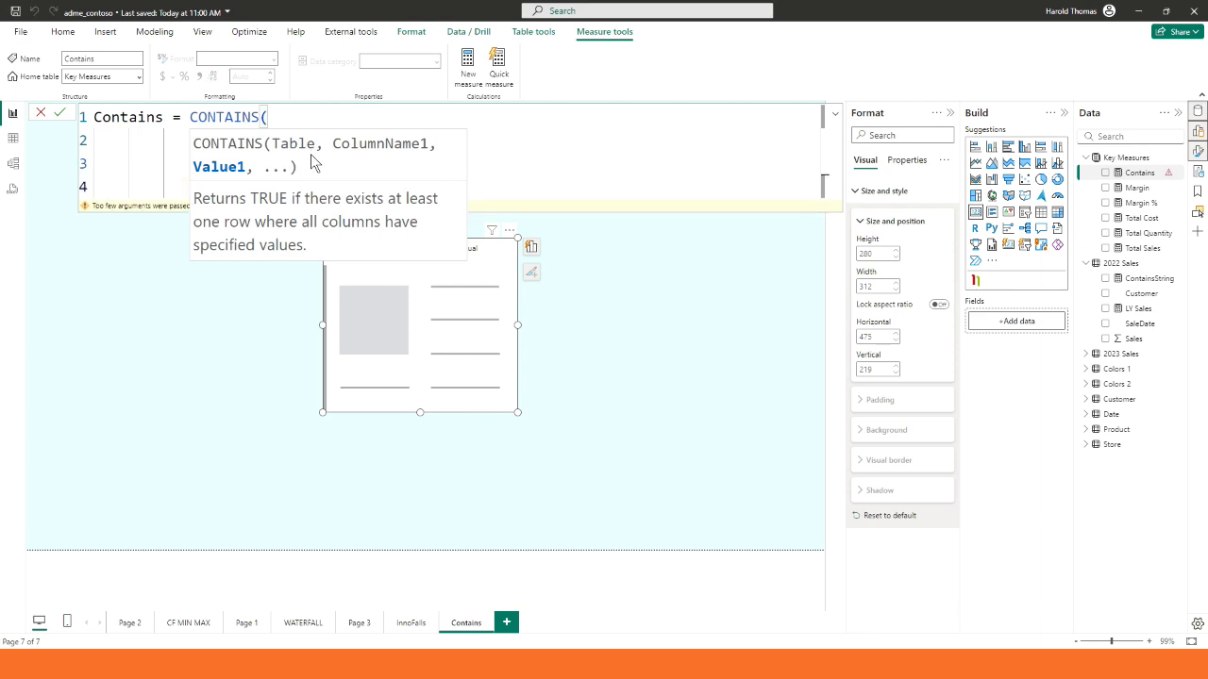
Complete the formula with the search value "San Diego" and display the committed Contains measure in the empty card
left_click(611, 143)
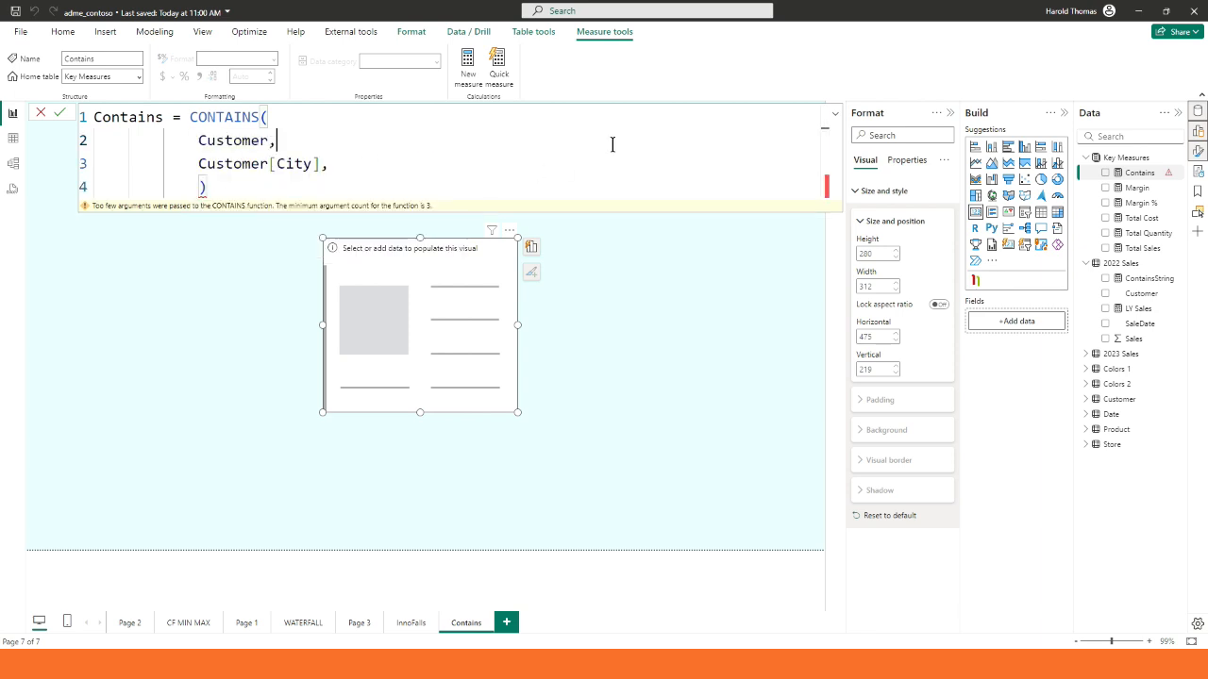
left_click(201, 187)
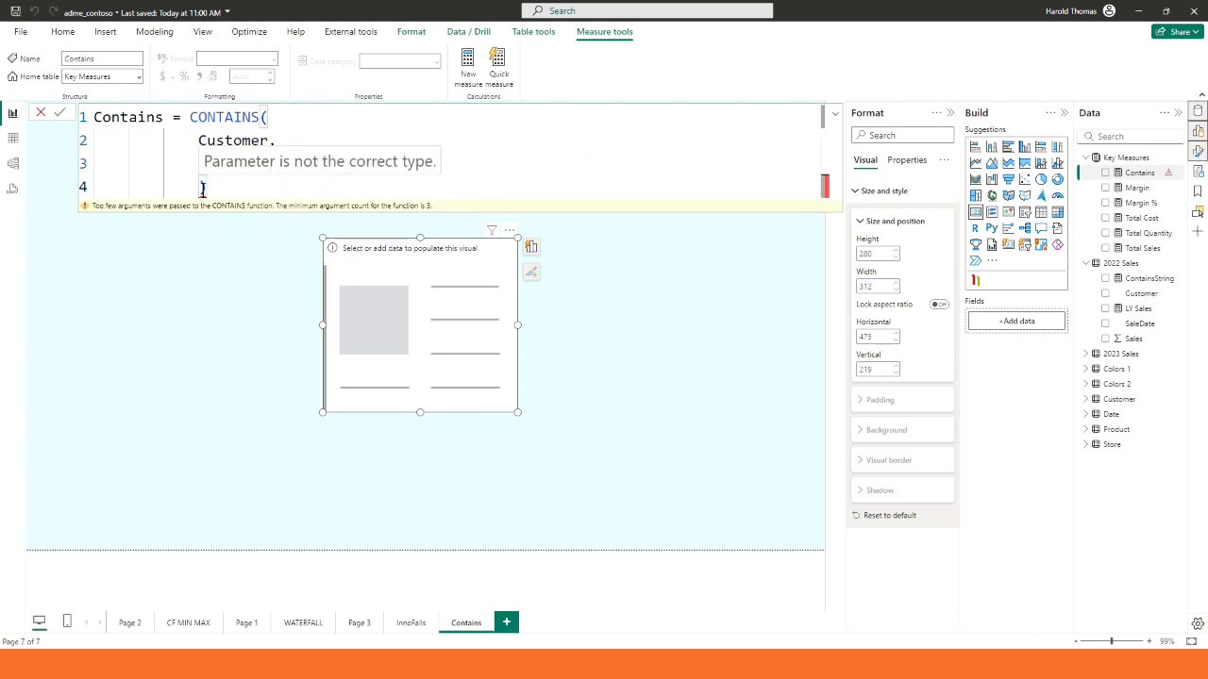
type("\"San")
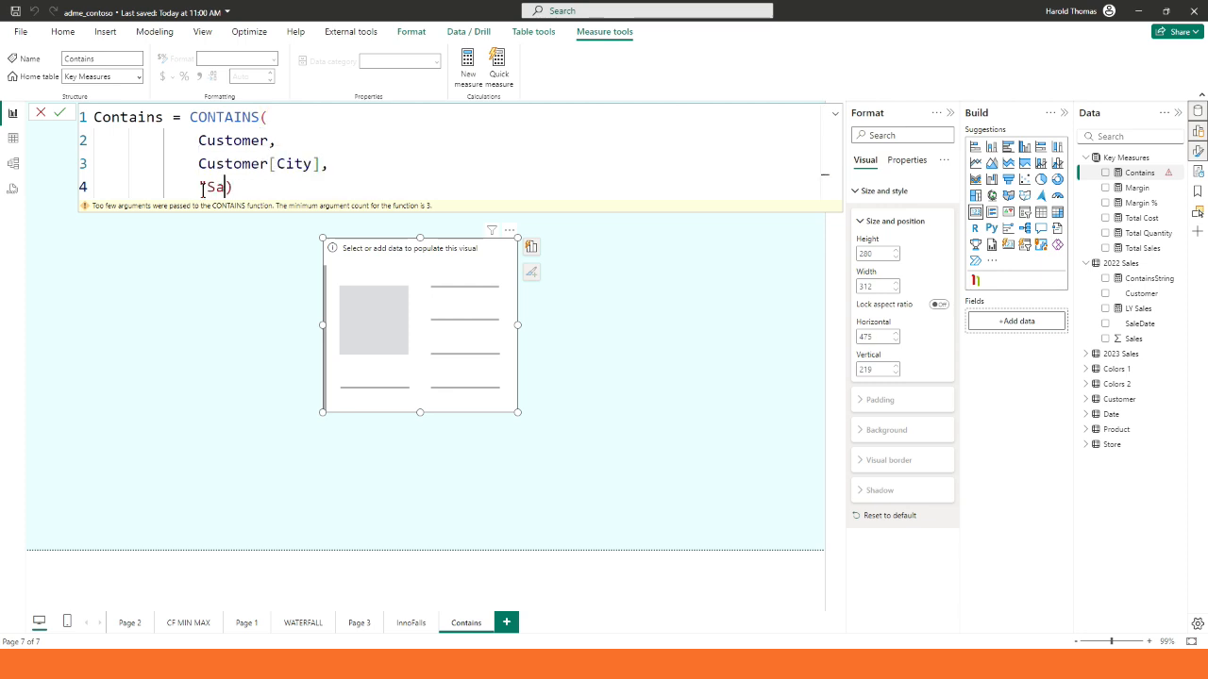
type(" Diego\"")
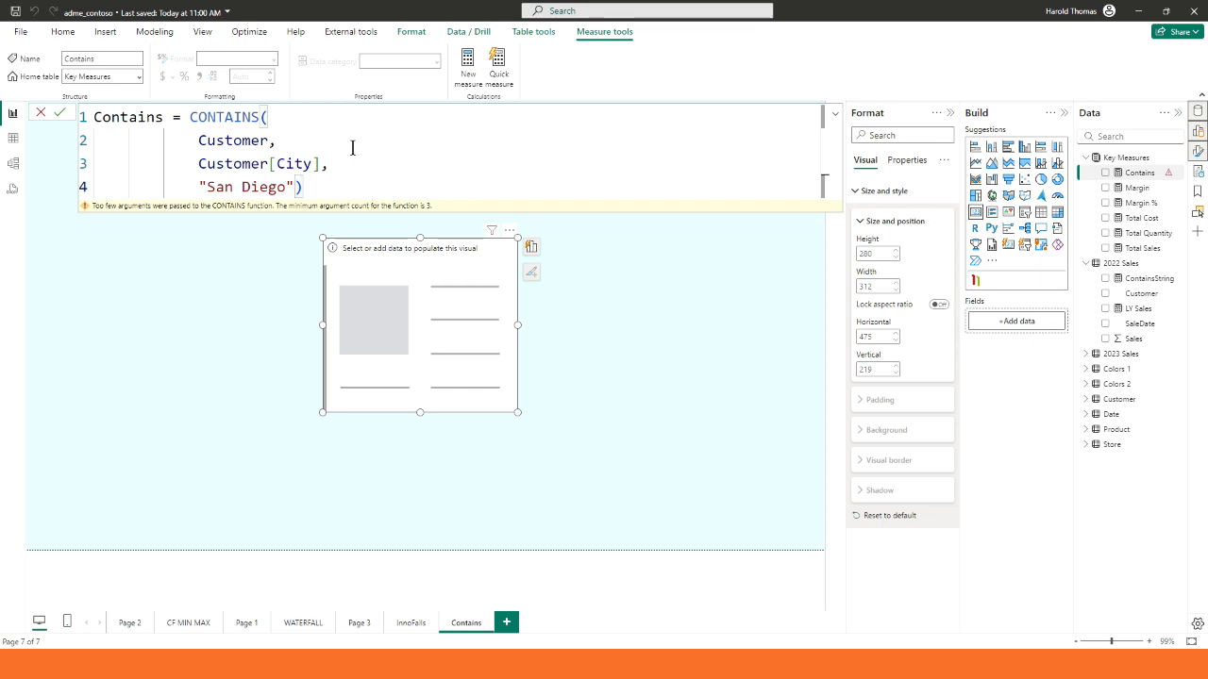
left_click(60, 113)
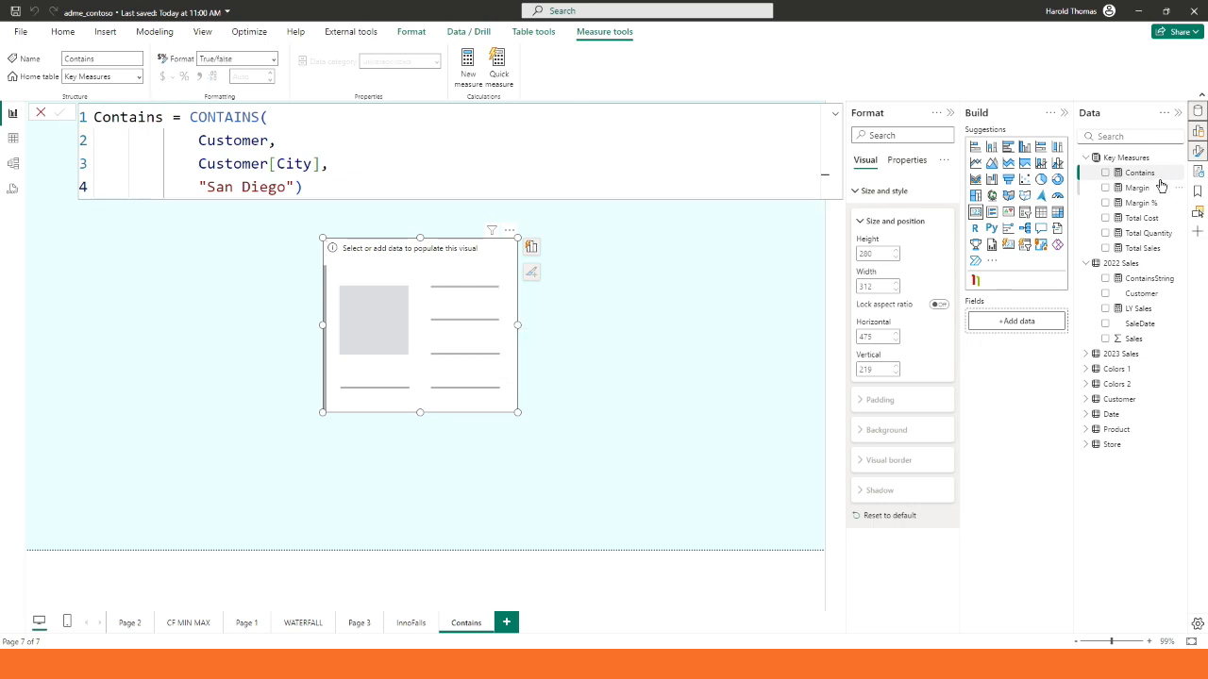
left_click_drag(1153, 174, 109, 191)
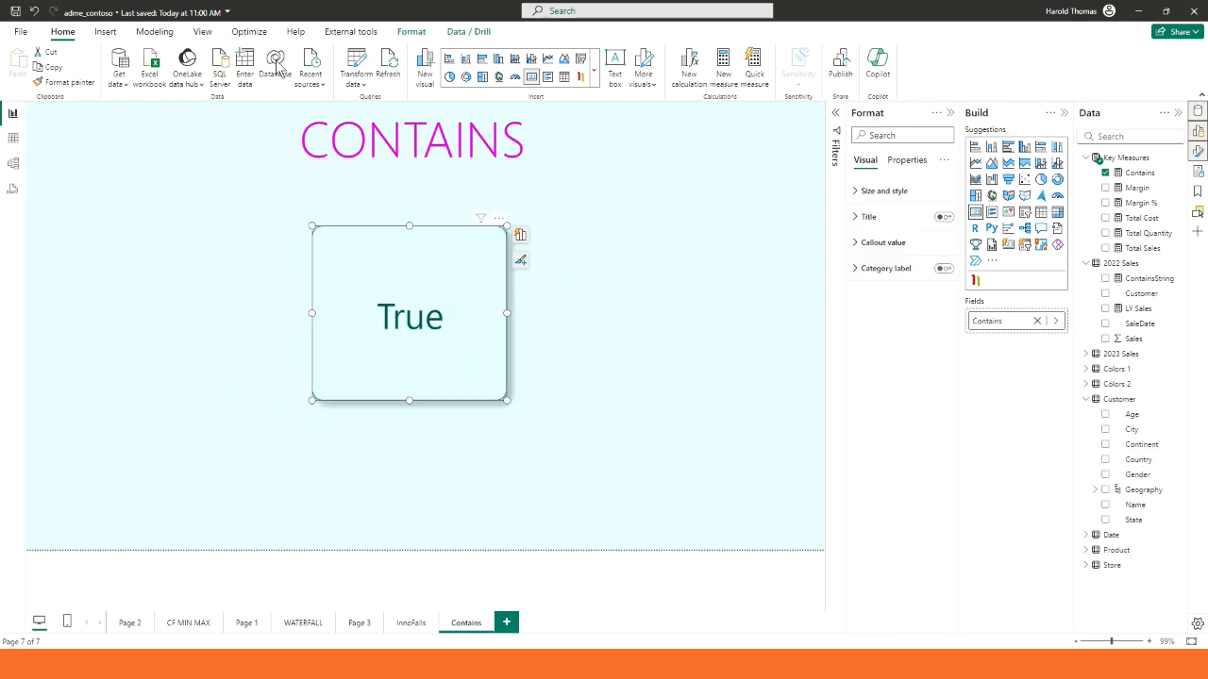
Reopen the Contains measure, change the city value to "SAn Diego" and commit it to test case sensitivity
left_click(1139, 173)
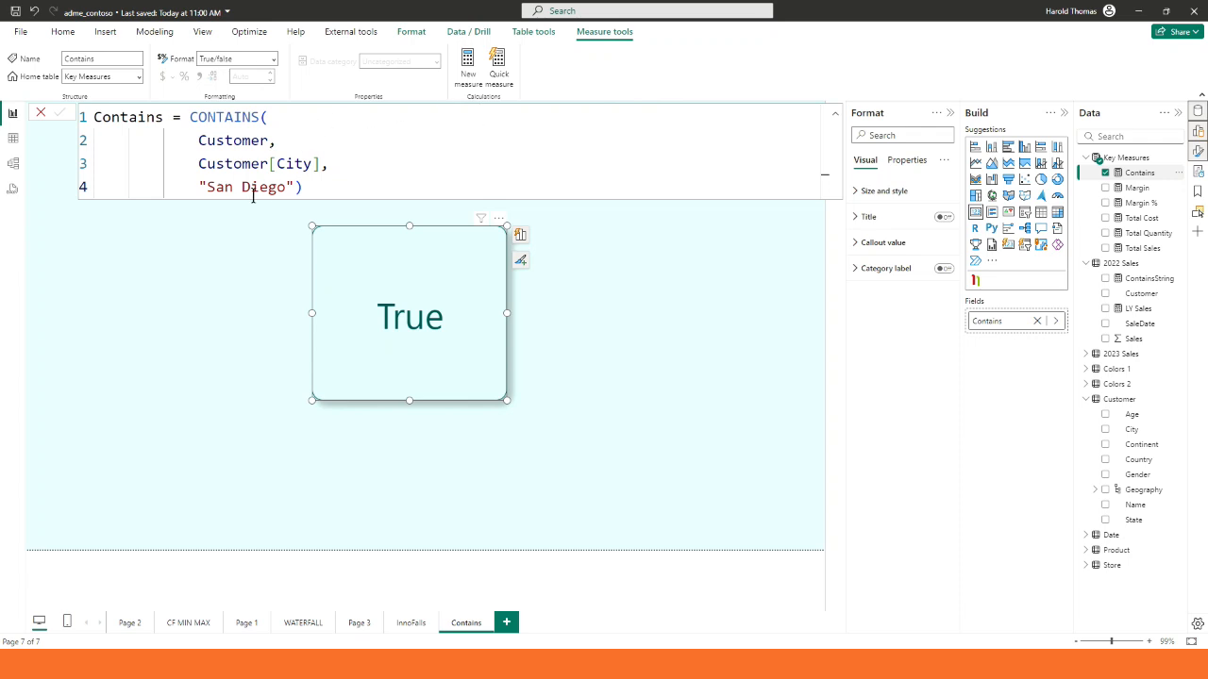
left_click(214, 188)
left_click_drag(215, 188, 225, 187)
type("A")
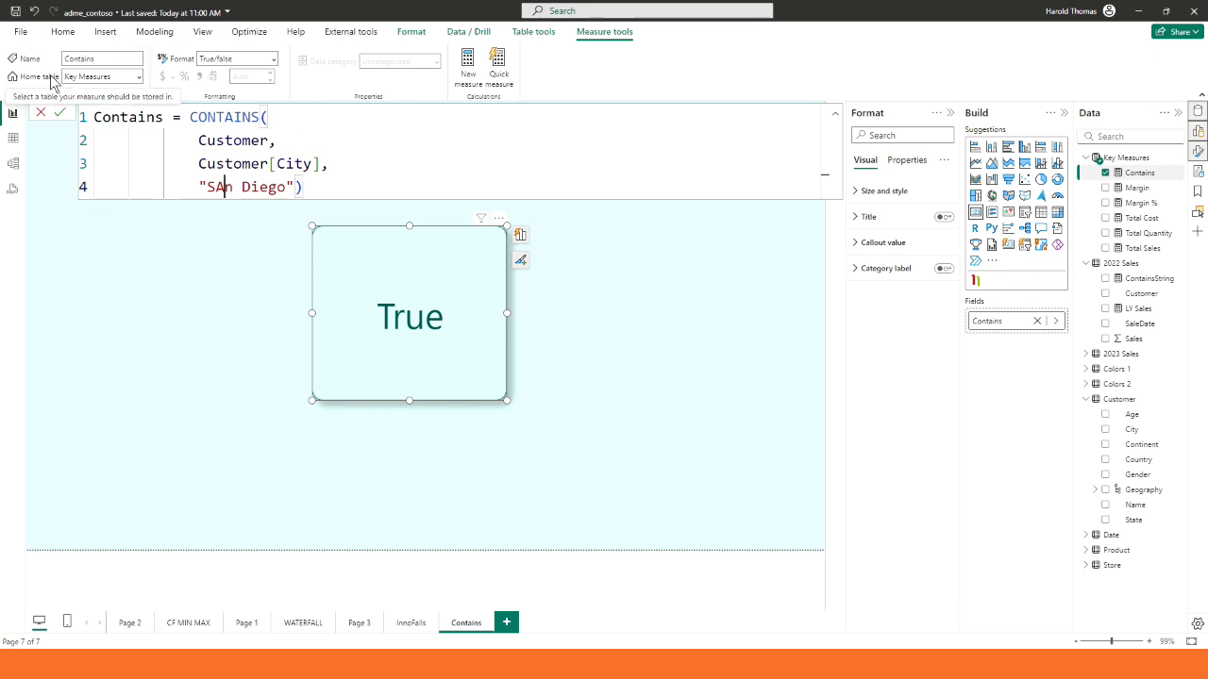
left_click(60, 115)
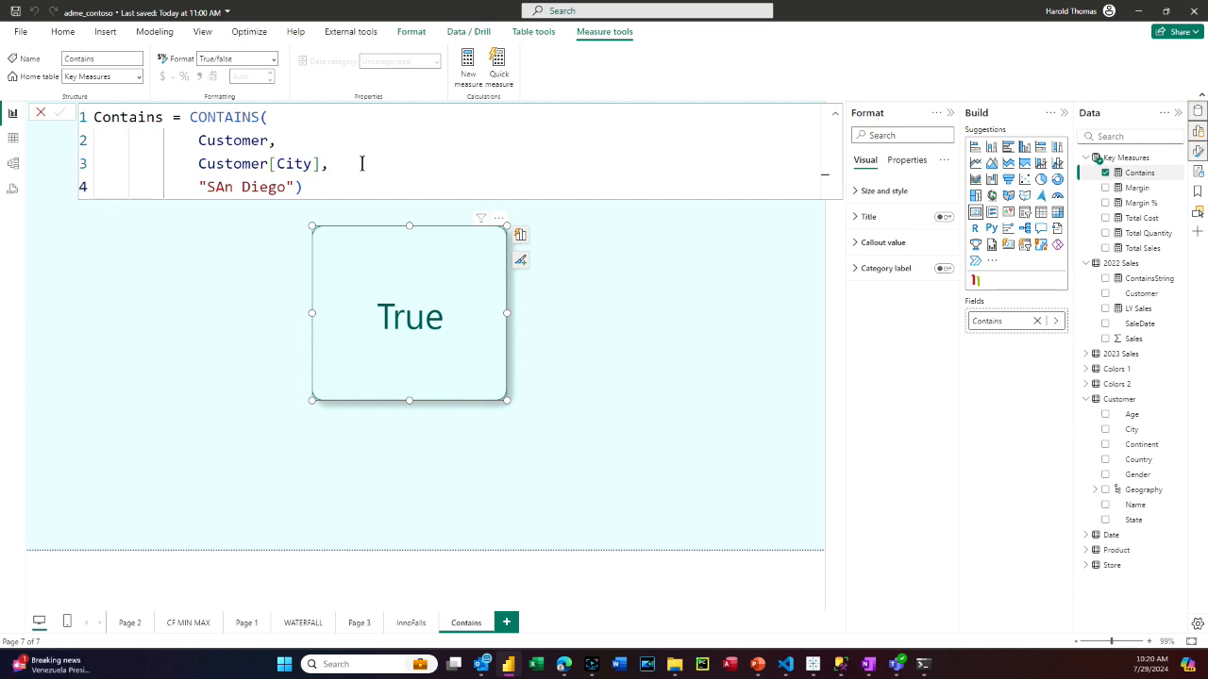
Add Customer[Country] as a second column argument on a new line of the Contains formula and commit it
left_click(295, 191)
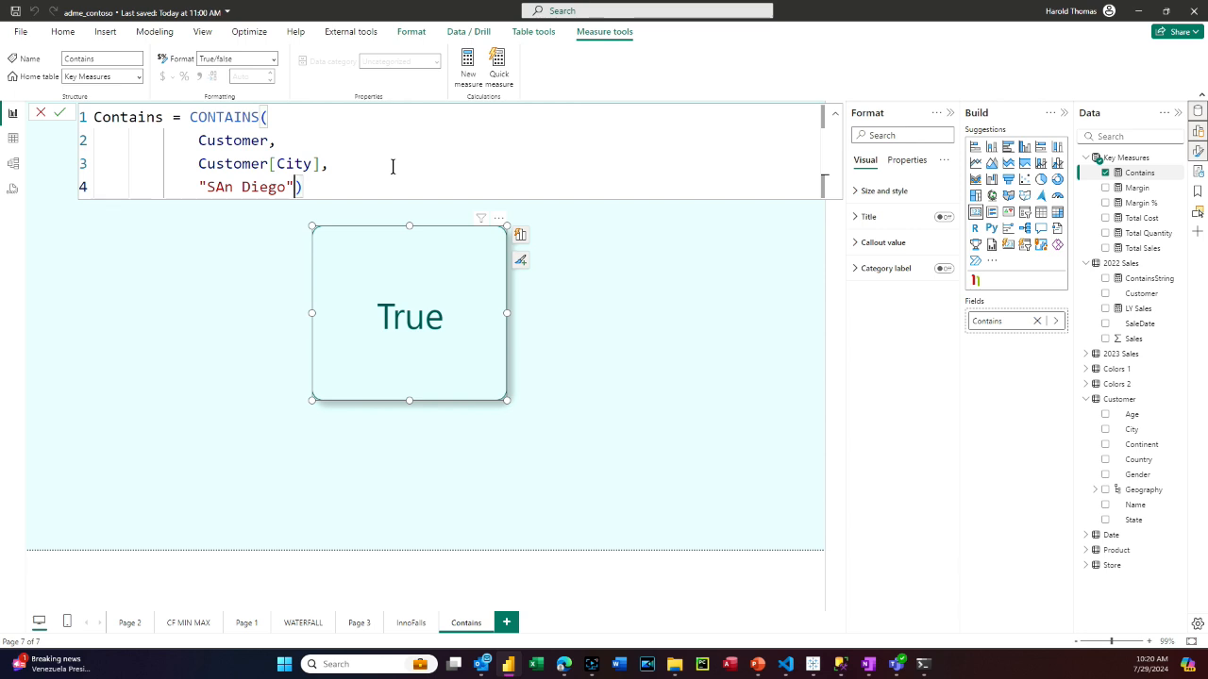
type(",")
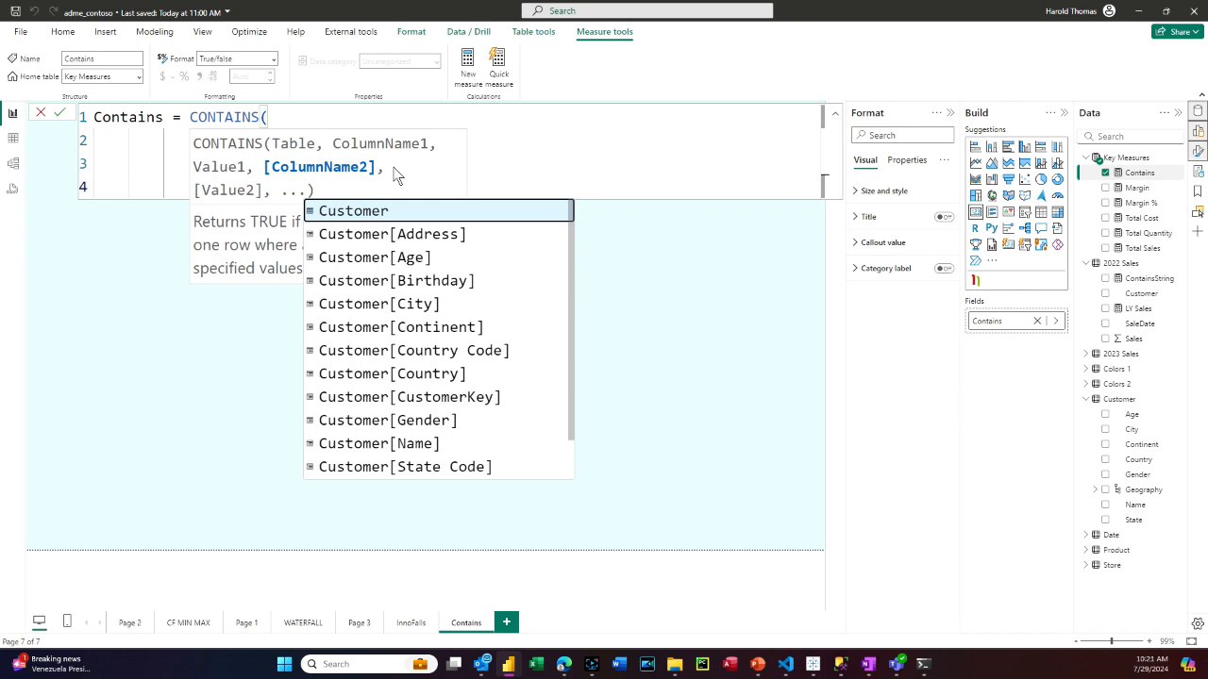
key("shift+Return")
type("custo")
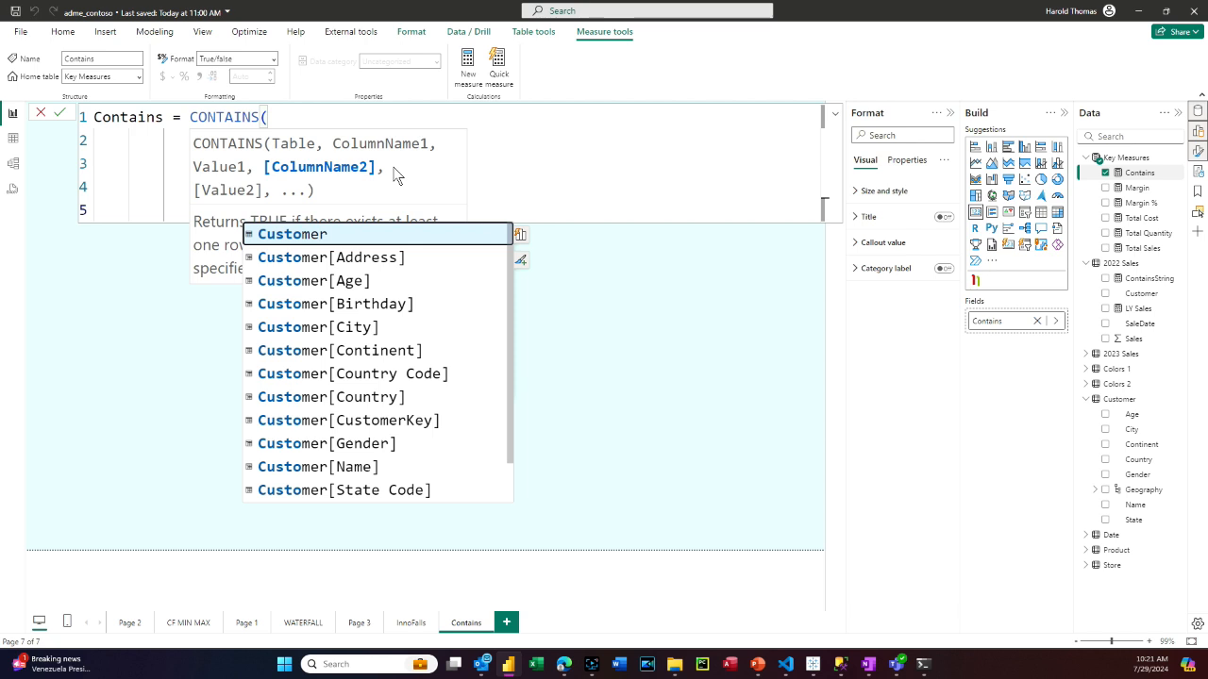
left_click(364, 407)
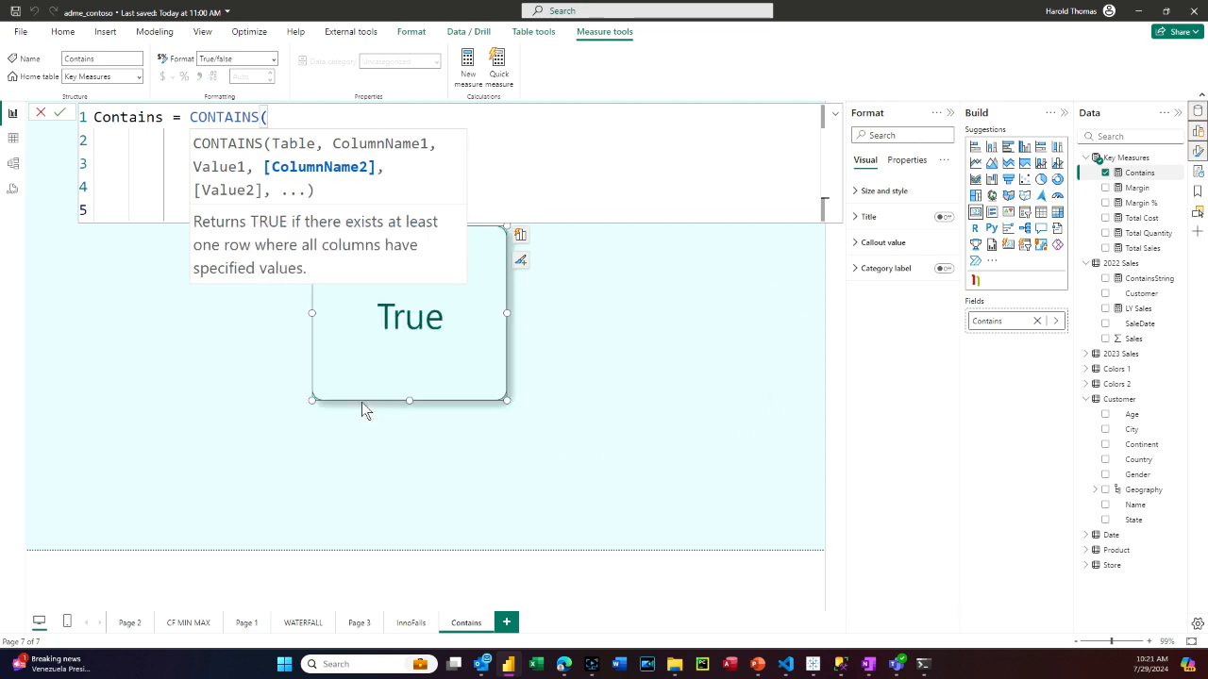
type(")")
key("Return")
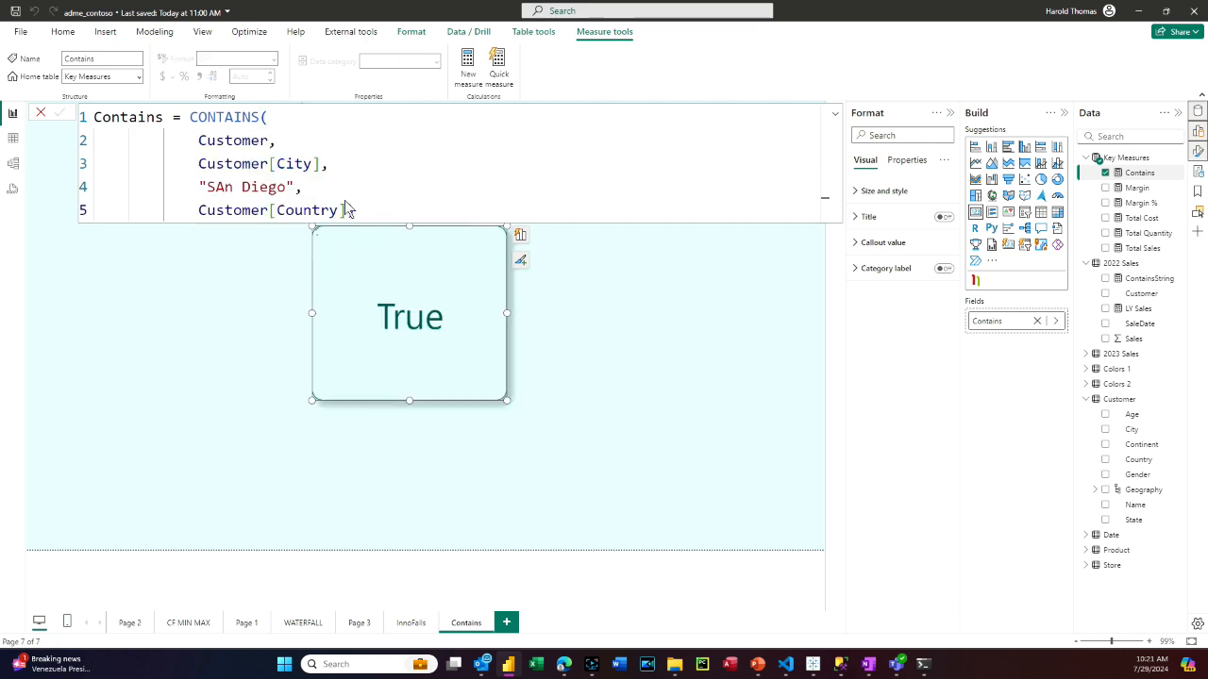
Add "United States" as the value for the Customer[Country] argument and commit the Contains formula
left_click(347, 209)
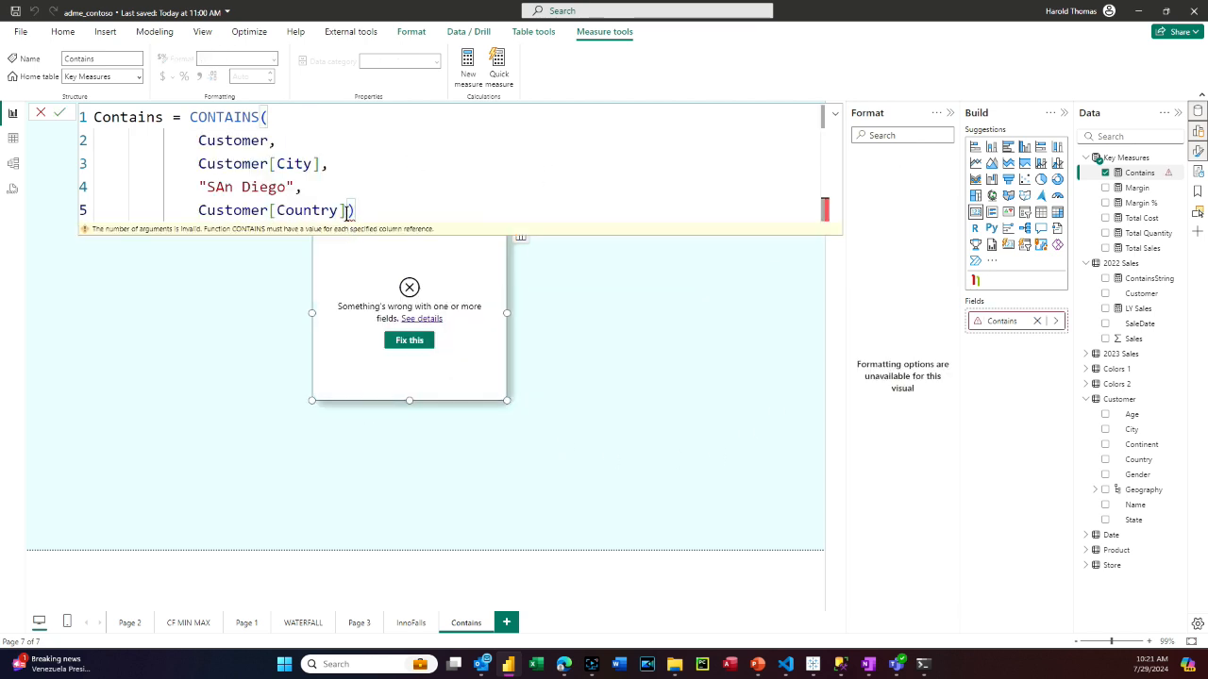
type(",")
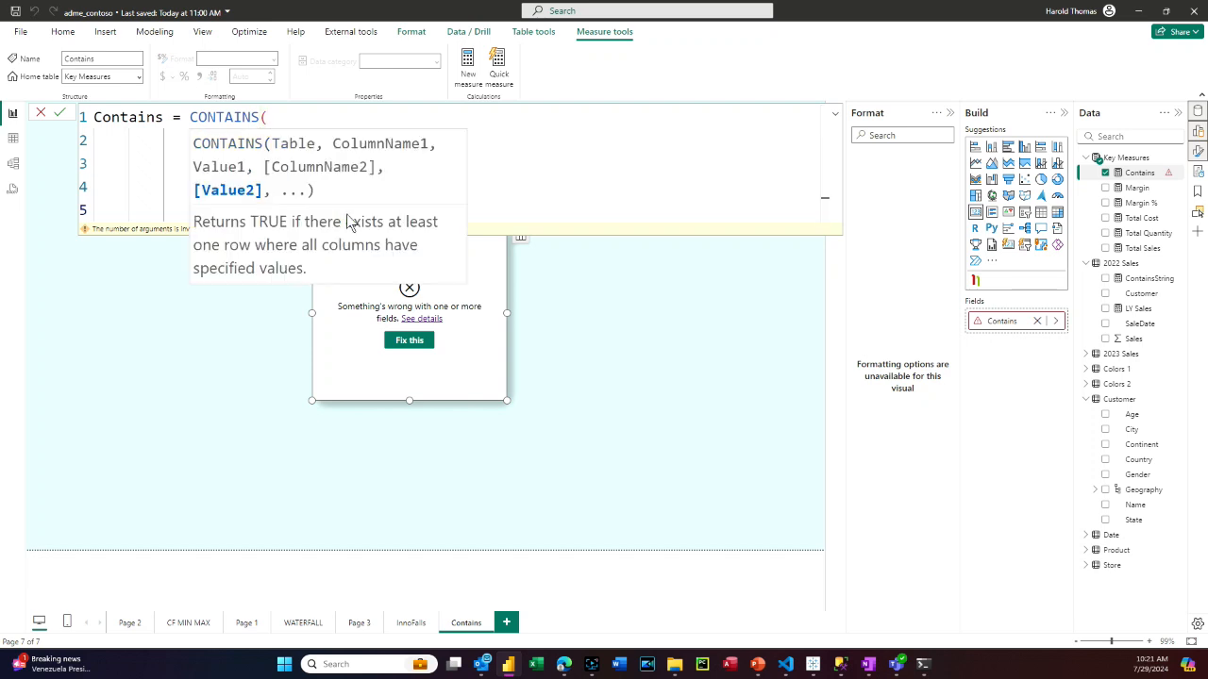
type("te")
type("\"")
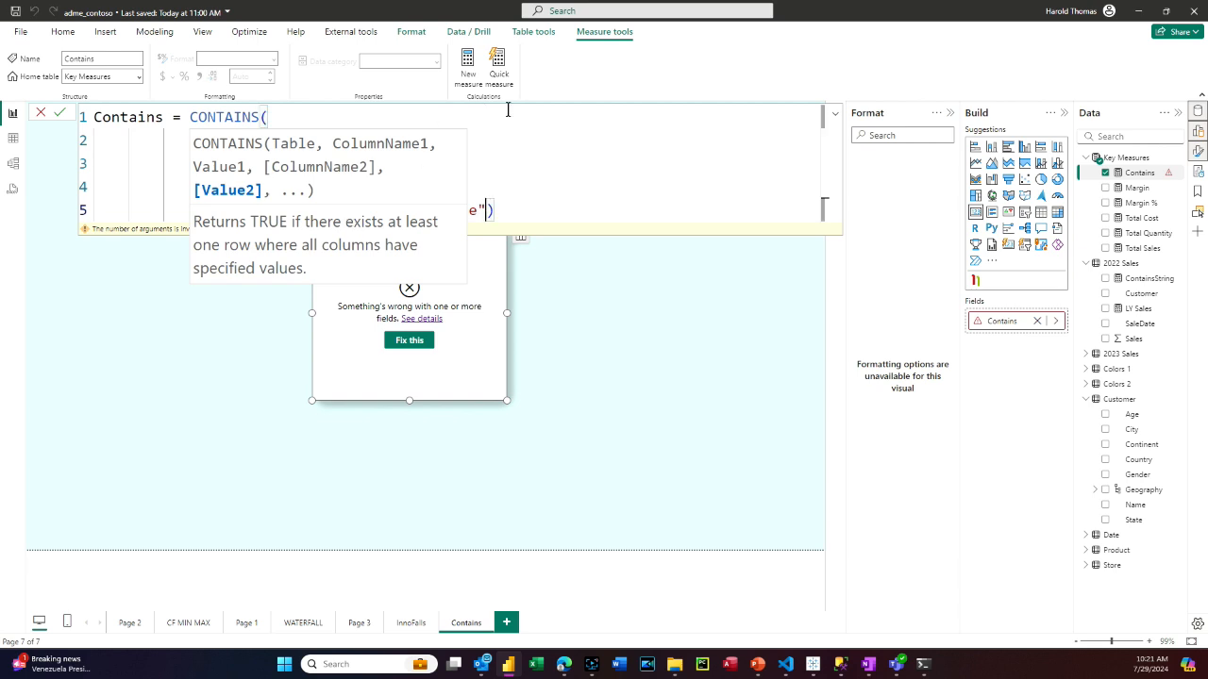
left_click(621, 165)
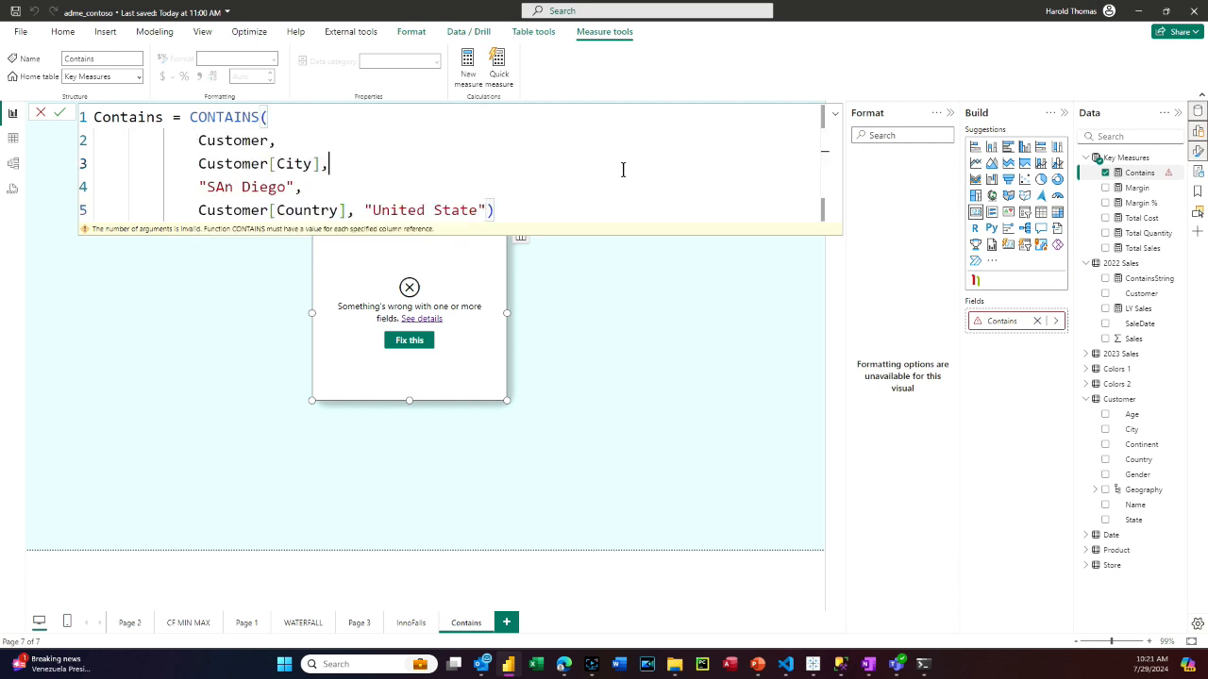
left_click(477, 211)
type("s")
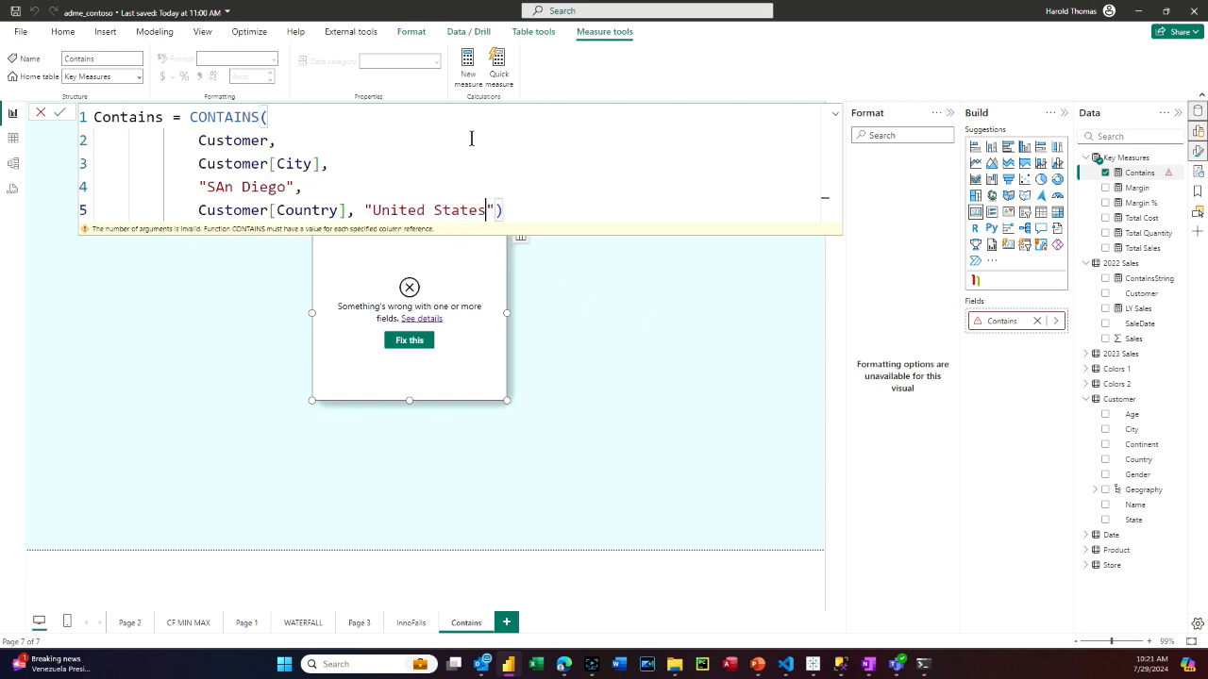
left_click(58, 116)
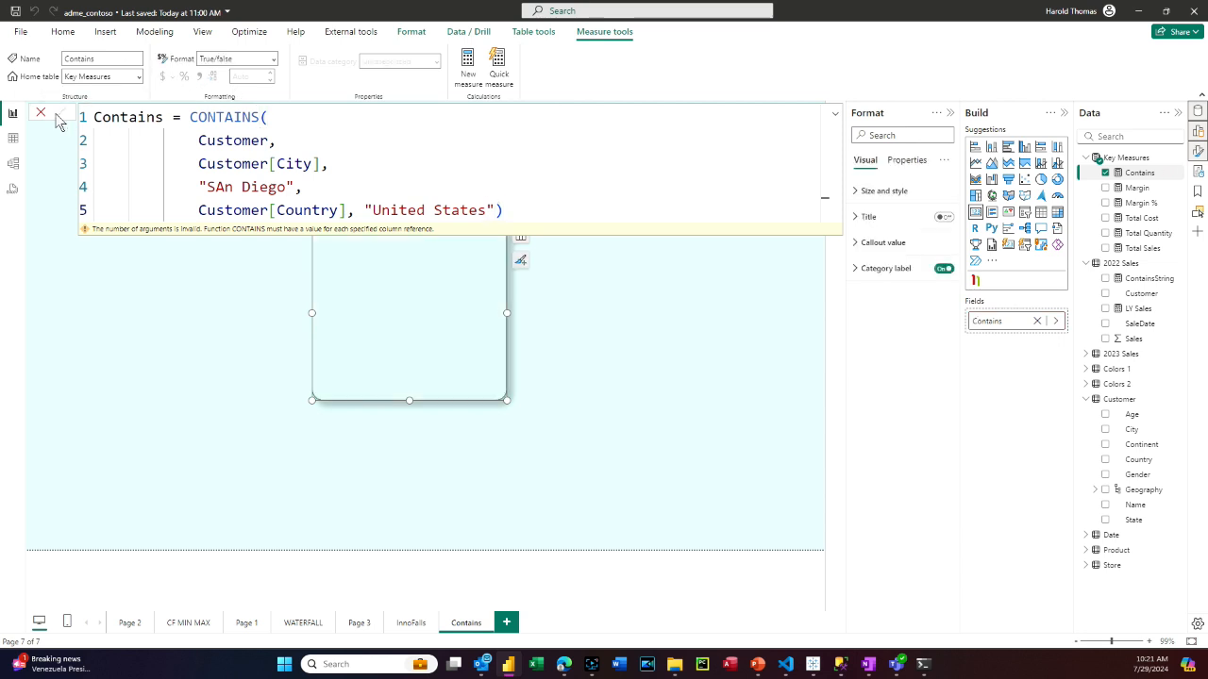
Replace the country value in the Contains formula with "France" and commit the measure
left_click_drag(372, 209, 486, 209)
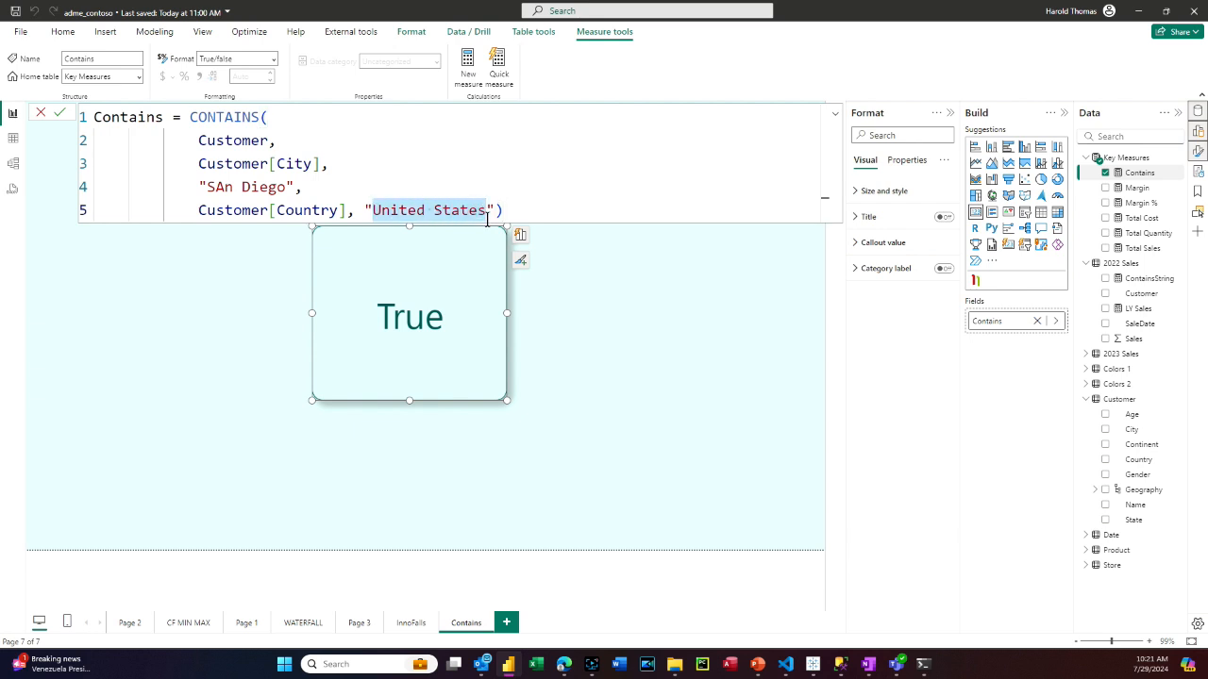
type("France")
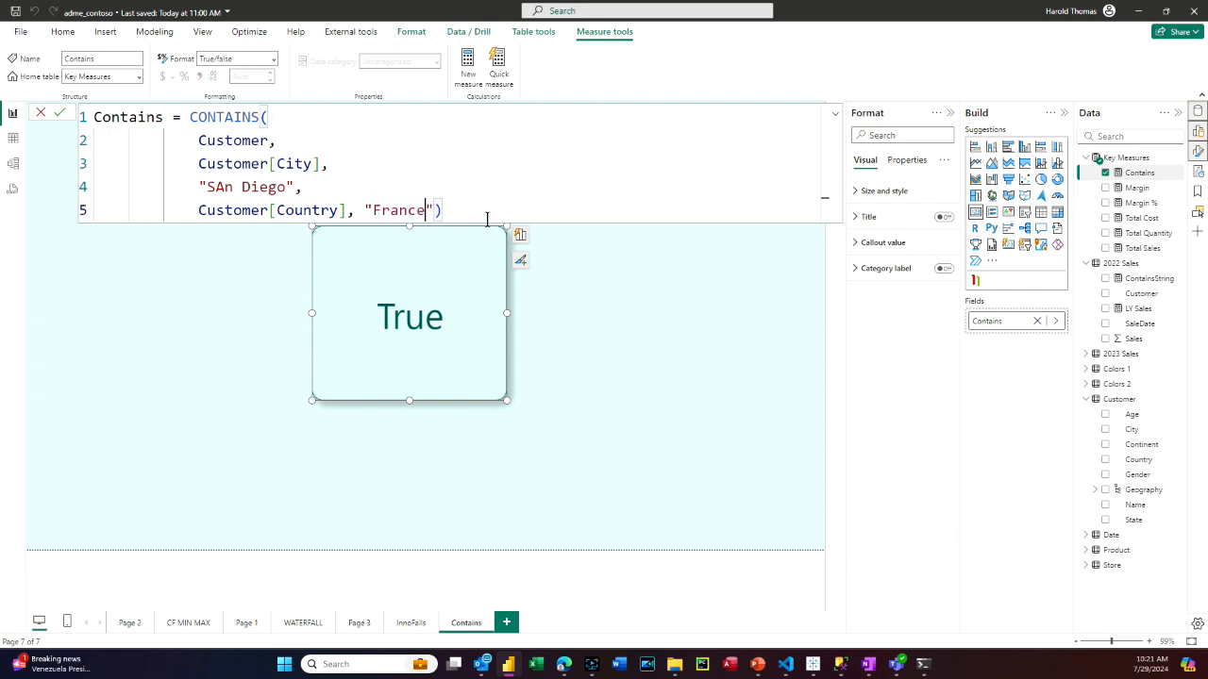
left_click(59, 115)
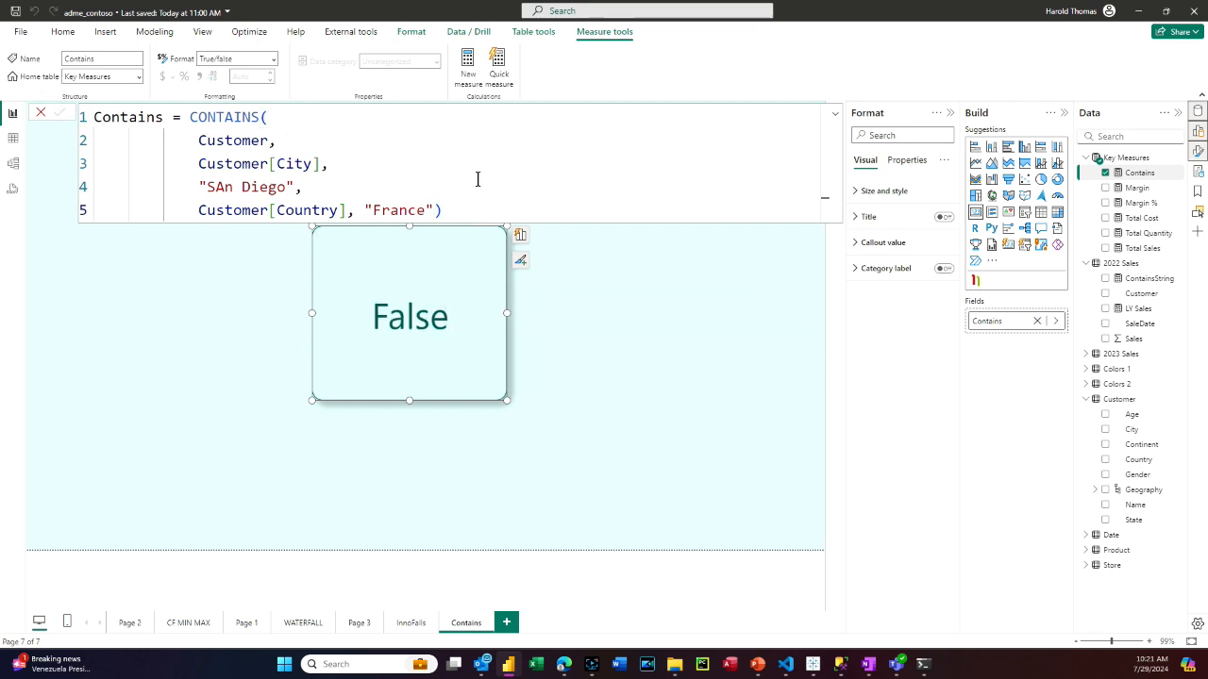
Set the Customer[Country] value in the Contains formula back to "United States" and commit the measure
left_click_drag(371, 209, 427, 208)
type("United ASt")
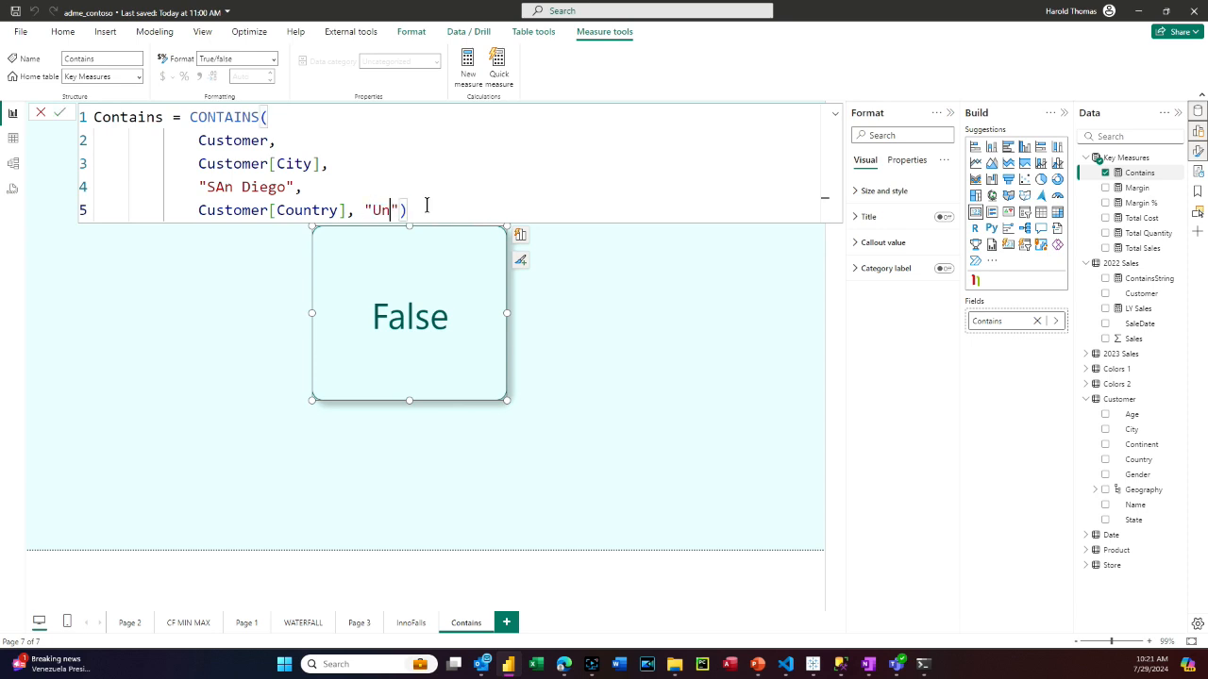
type("at")
key("BackSpace")
key("BackSpace")
key("BackSpace")
key("BackSpace")
key("BackSpace")
type("States")
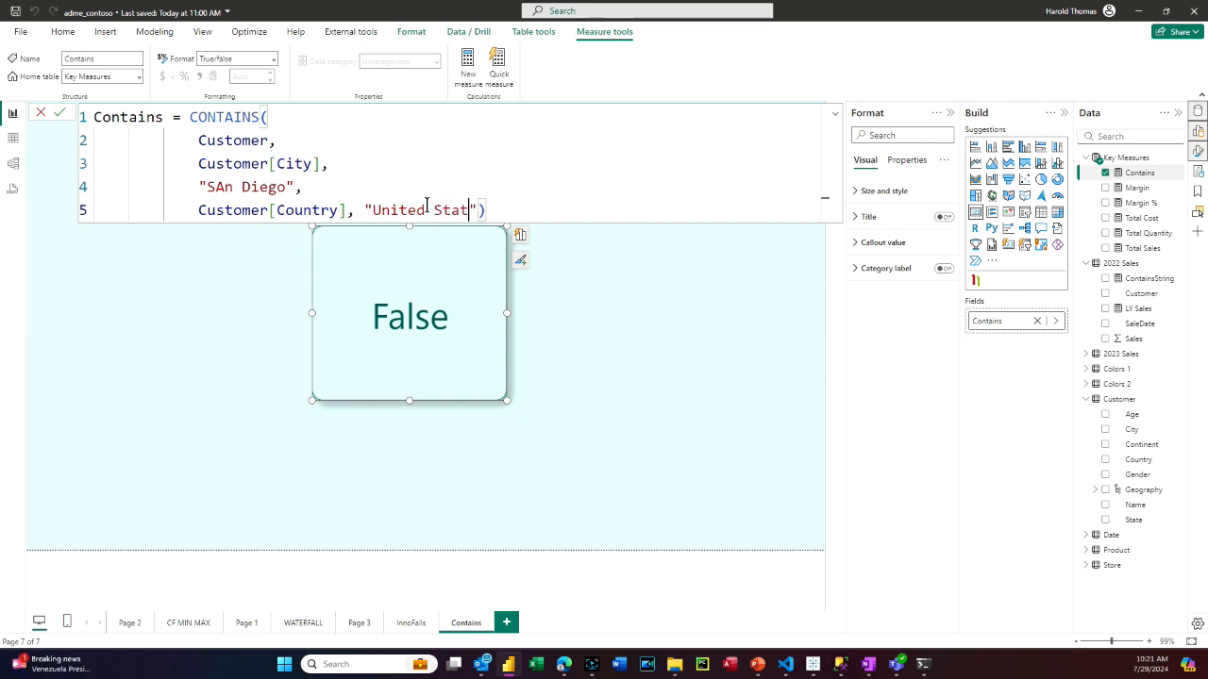
left_click(59, 113)
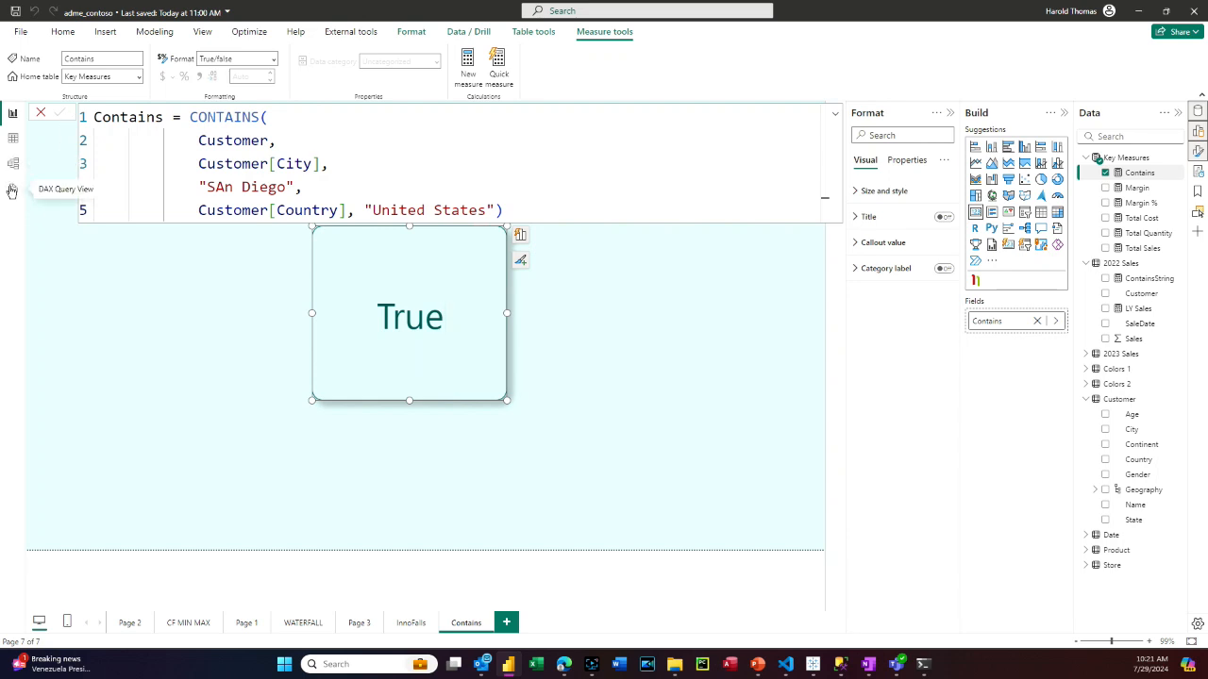
Show the CONTAINSROW query at the start of Query 9 in DAX query view and dismiss the notice about saved queries
left_click(13, 189)
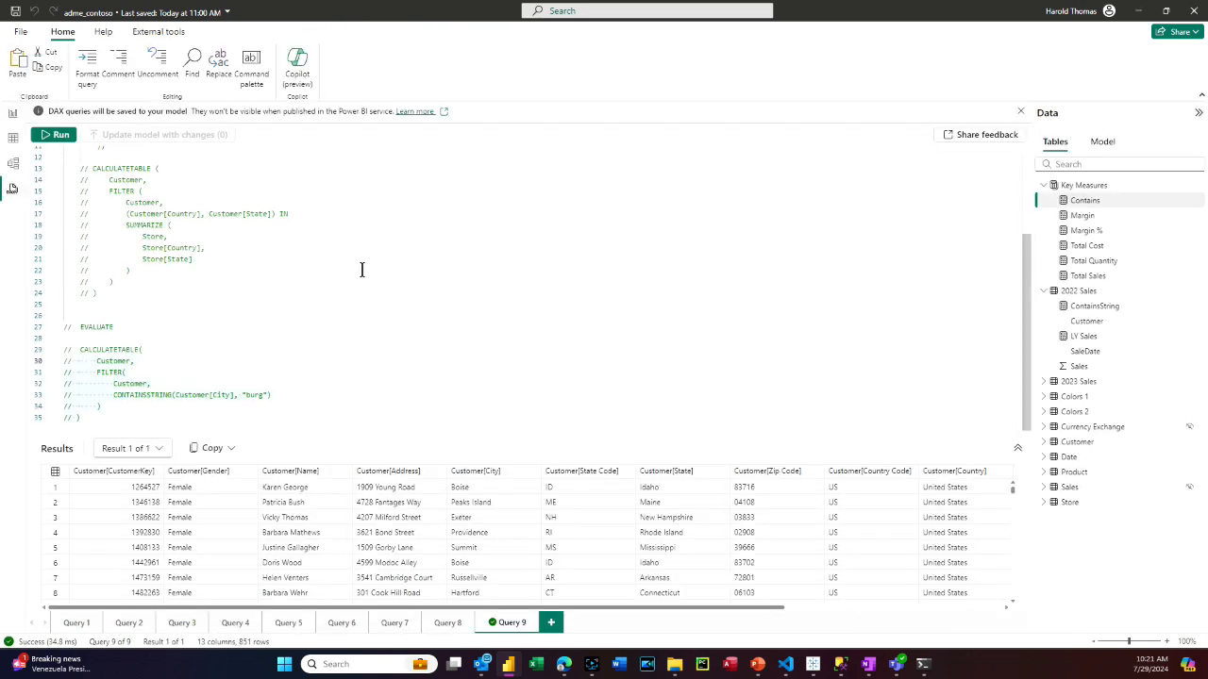
scroll(382, 273, "up", 3)
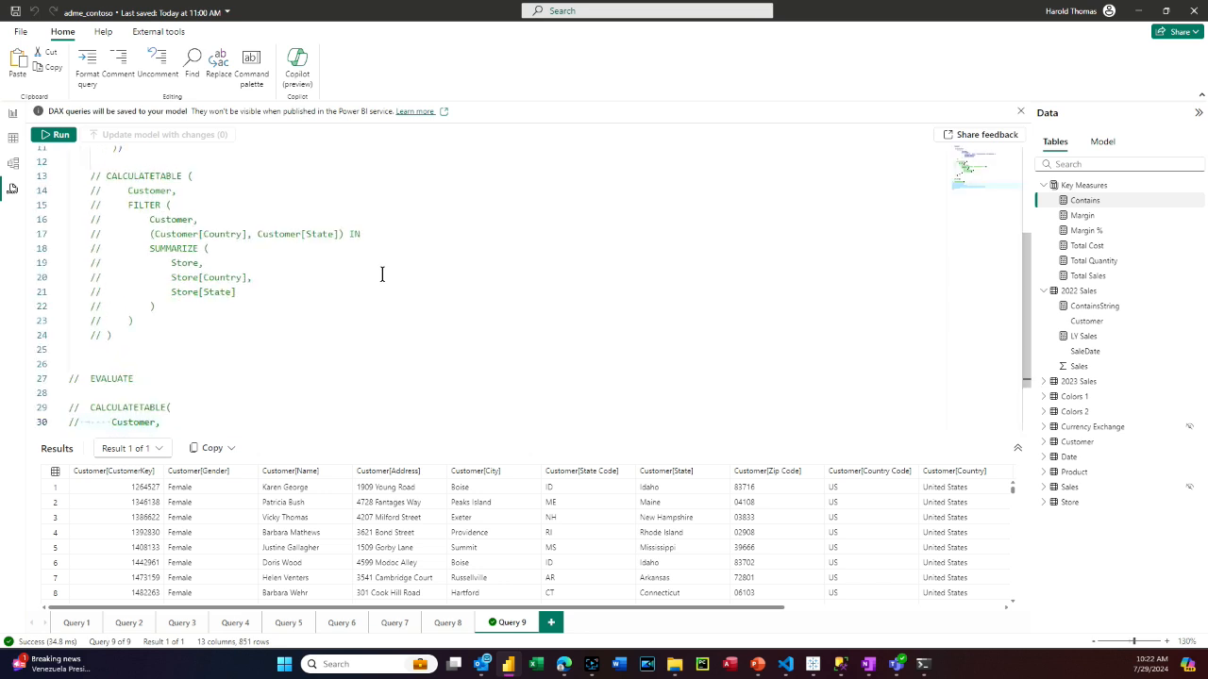
scroll(382, 274, "up", 4)
scroll(857, 375, "up", 3)
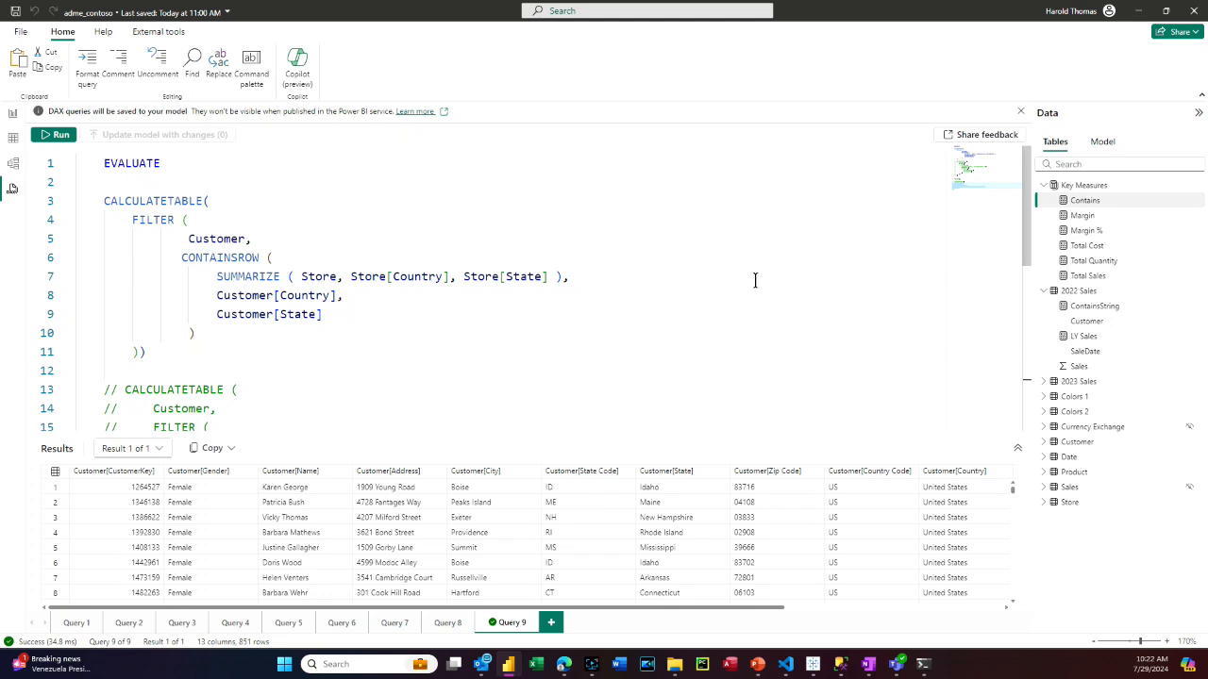
left_click(1024, 112)
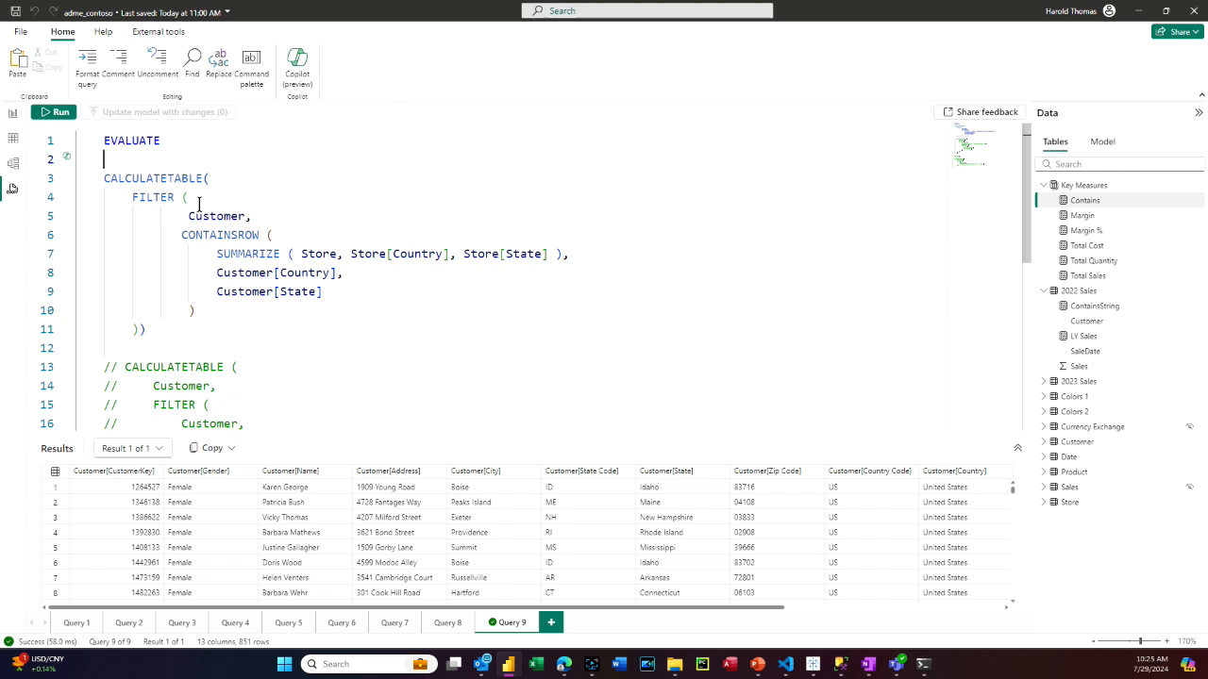
Run only the EVALUATE query with CONTAINSROW on lines 1 to 11
mouse_move(184, 232)
left_click_drag(147, 329, 66, 141)
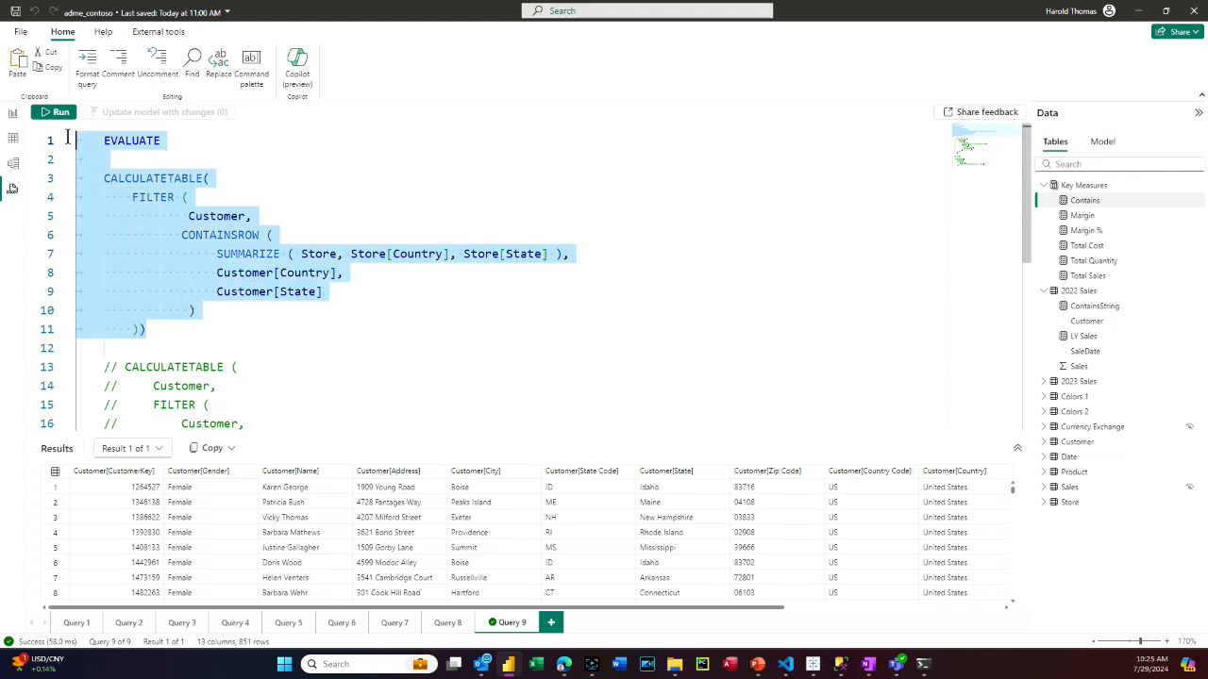
left_click(59, 112)
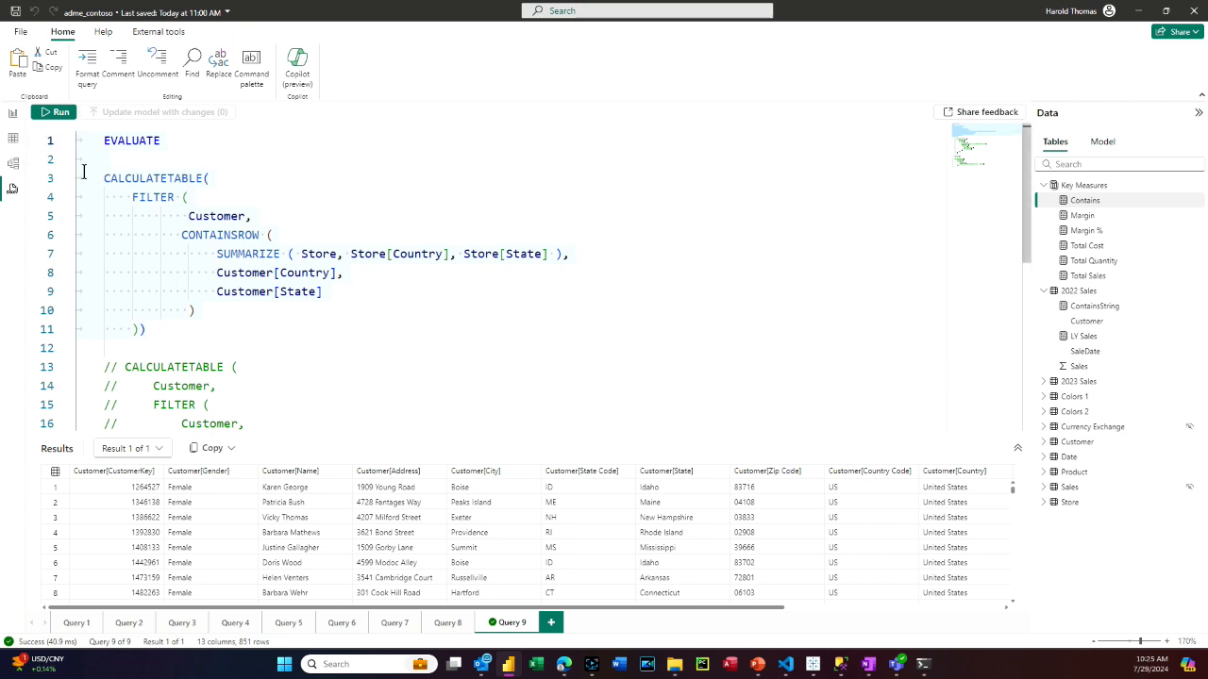
Compare the Customer and Store tables in table view and examine the filter values of the Store table's State column
left_click(13, 141)
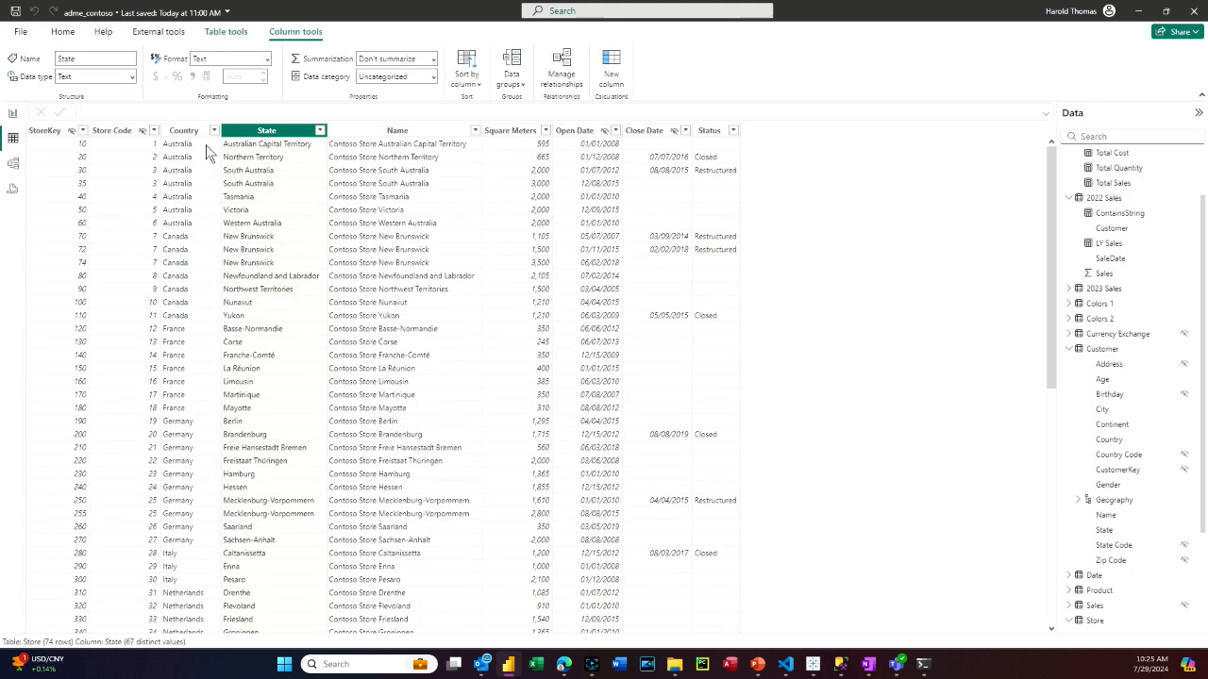
left_click(1103, 351)
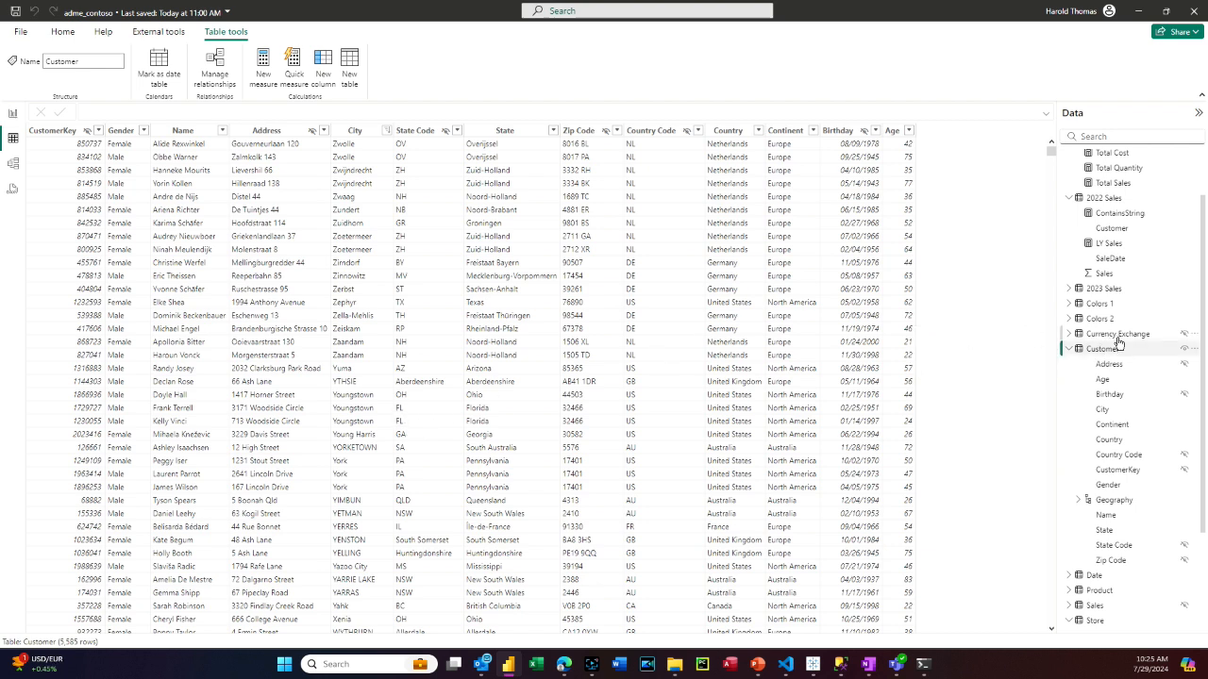
left_click(1096, 620)
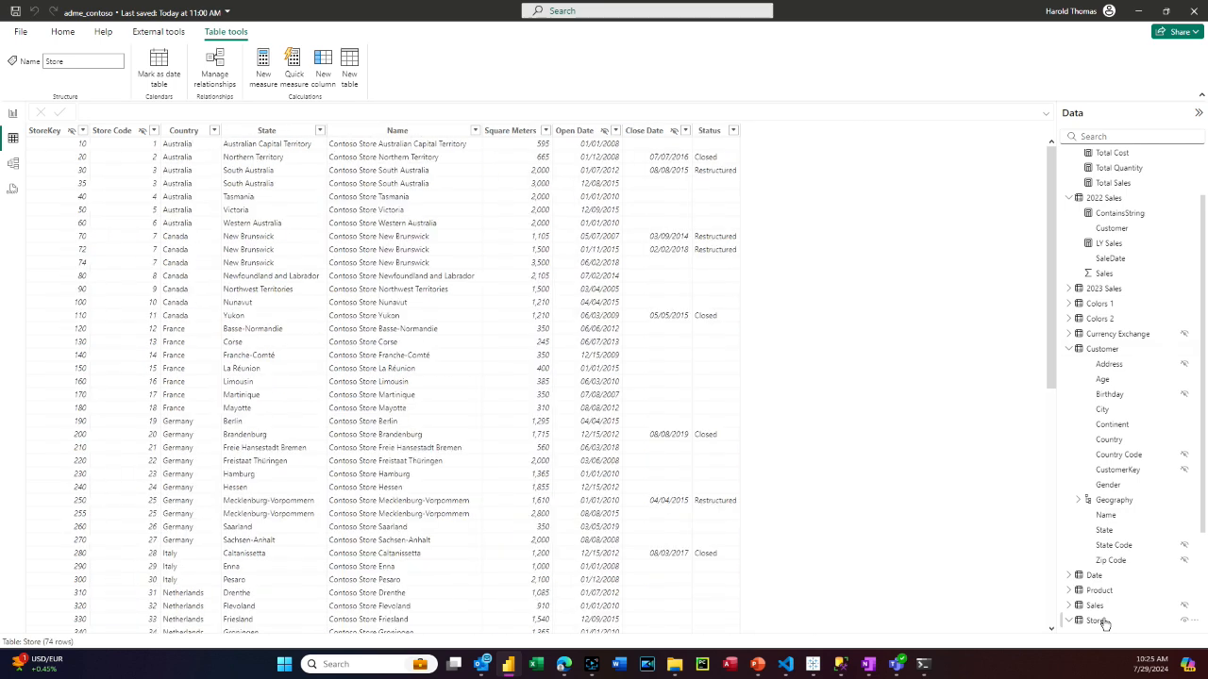
left_click(321, 134)
scroll(403, 311, "down", 3)
scroll(403, 312, "down", 5)
scroll(420, 351, "down", 5)
scroll(421, 349, "up", 5)
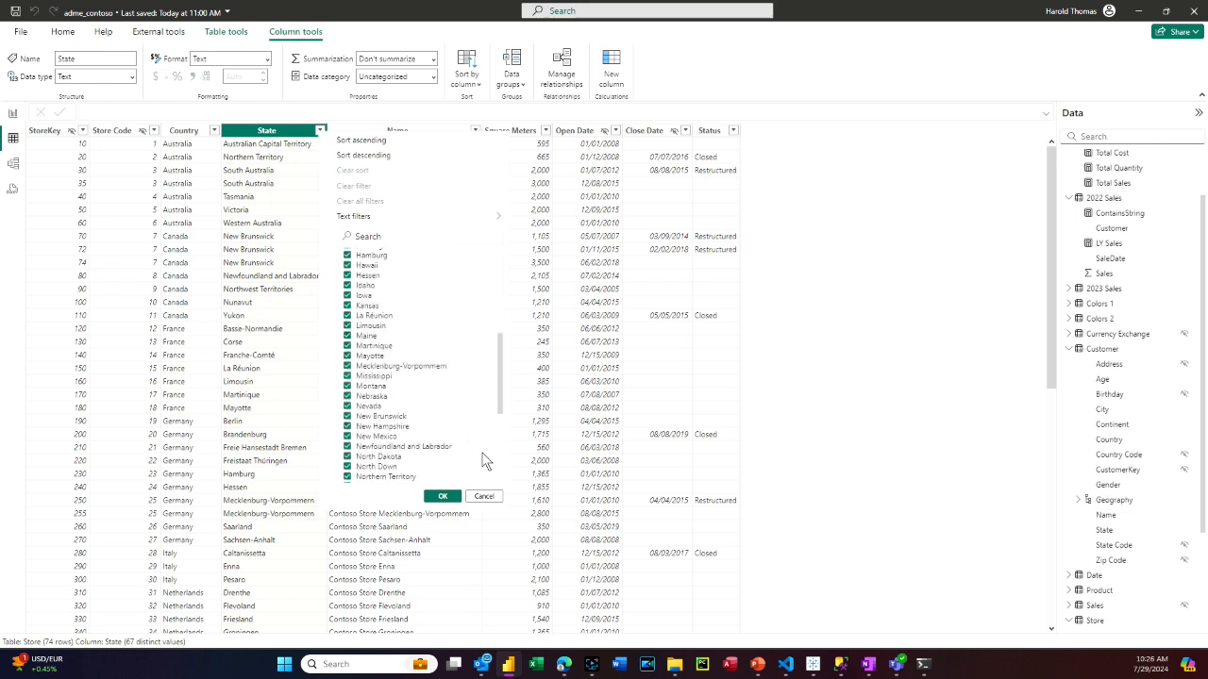
left_click(442, 497)
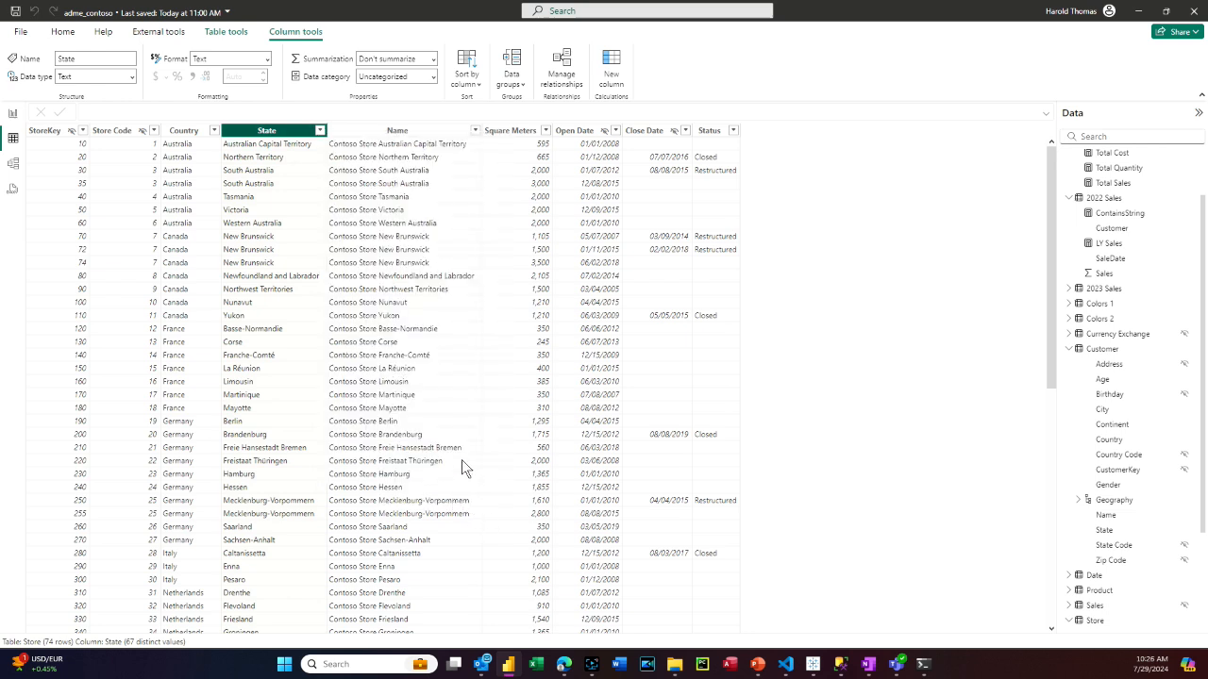
Return to the DAX query view and comment out the CALCULATETABLE block with CONTAINSROW on lines 3 to 11
left_click(13, 187)
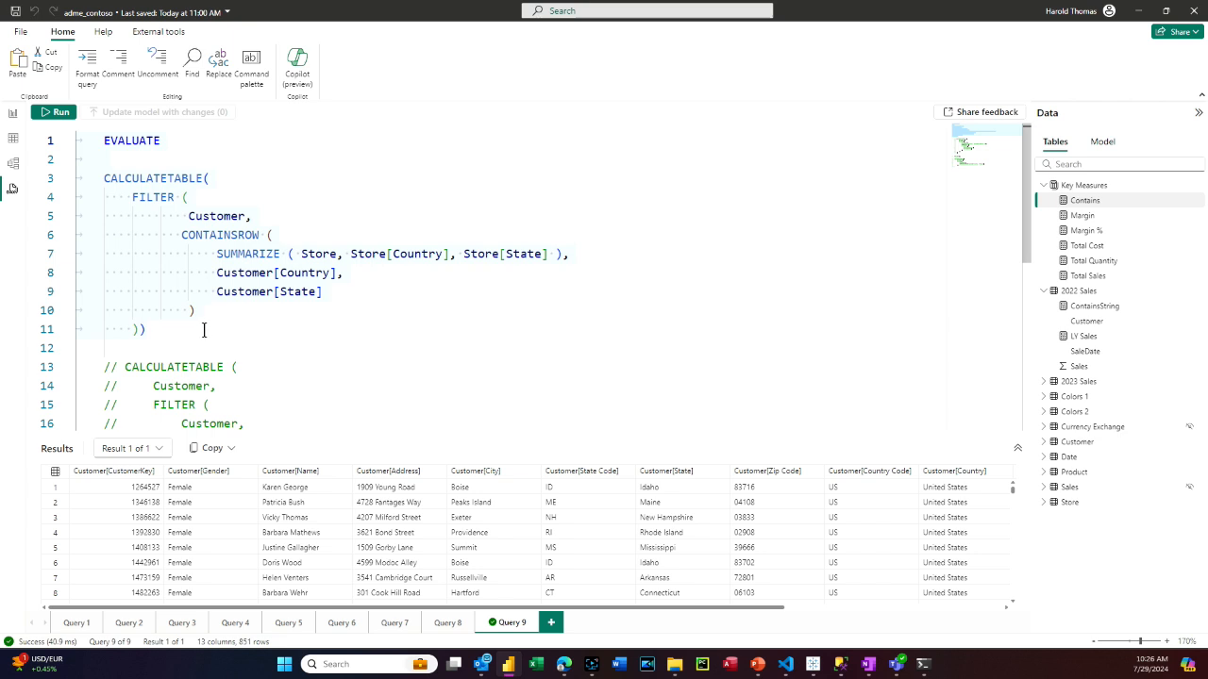
scroll(204, 331, "down", 2)
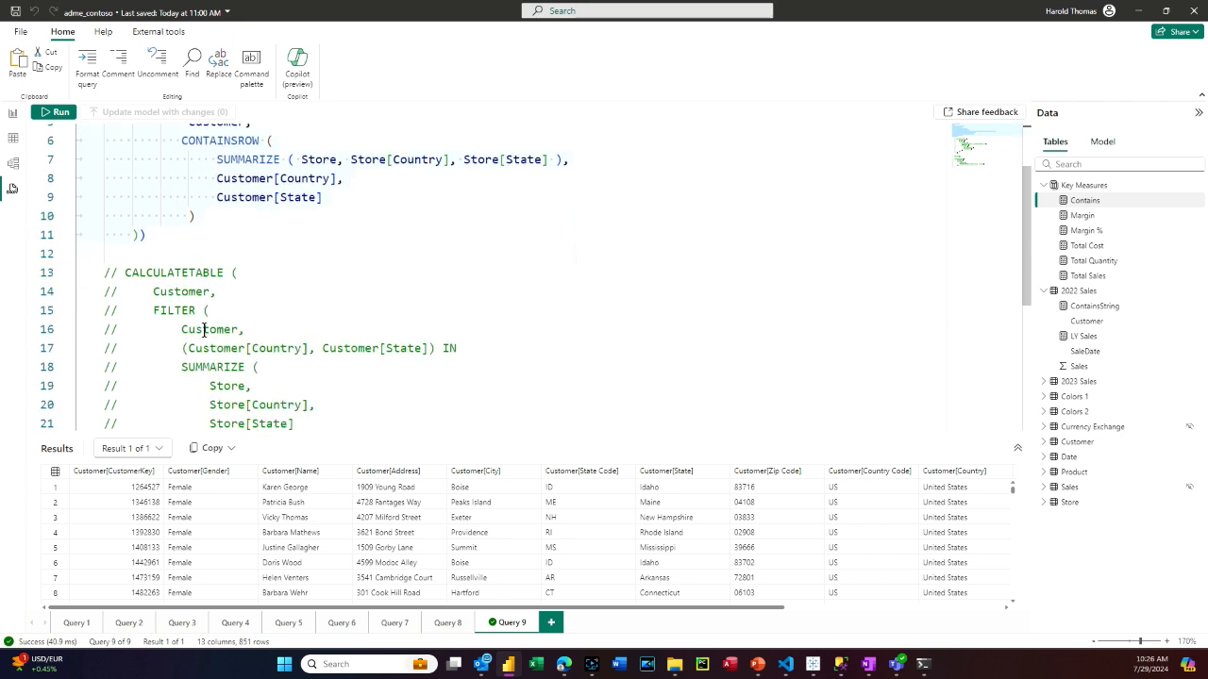
left_click_drag(189, 238, 27, 177)
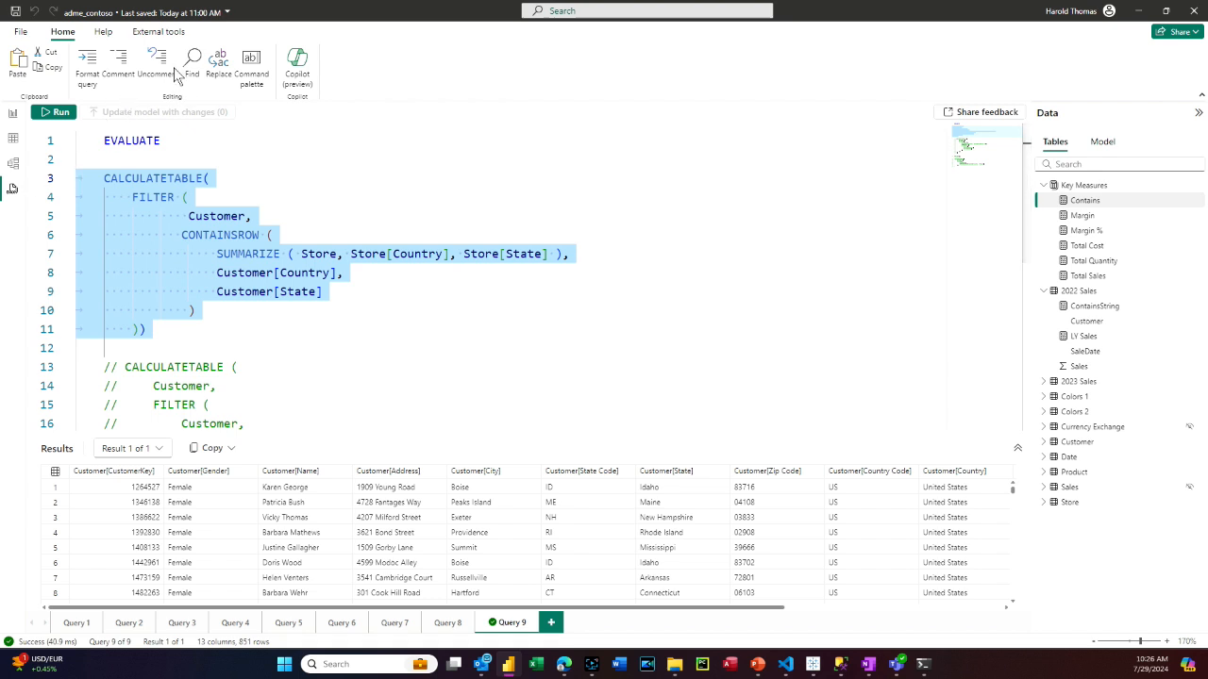
left_click(118, 66)
Uncomment the CALCULATETABLE block that uses the IN operator on lines 13 to 24 and run the query
scroll(478, 326, "down", 2)
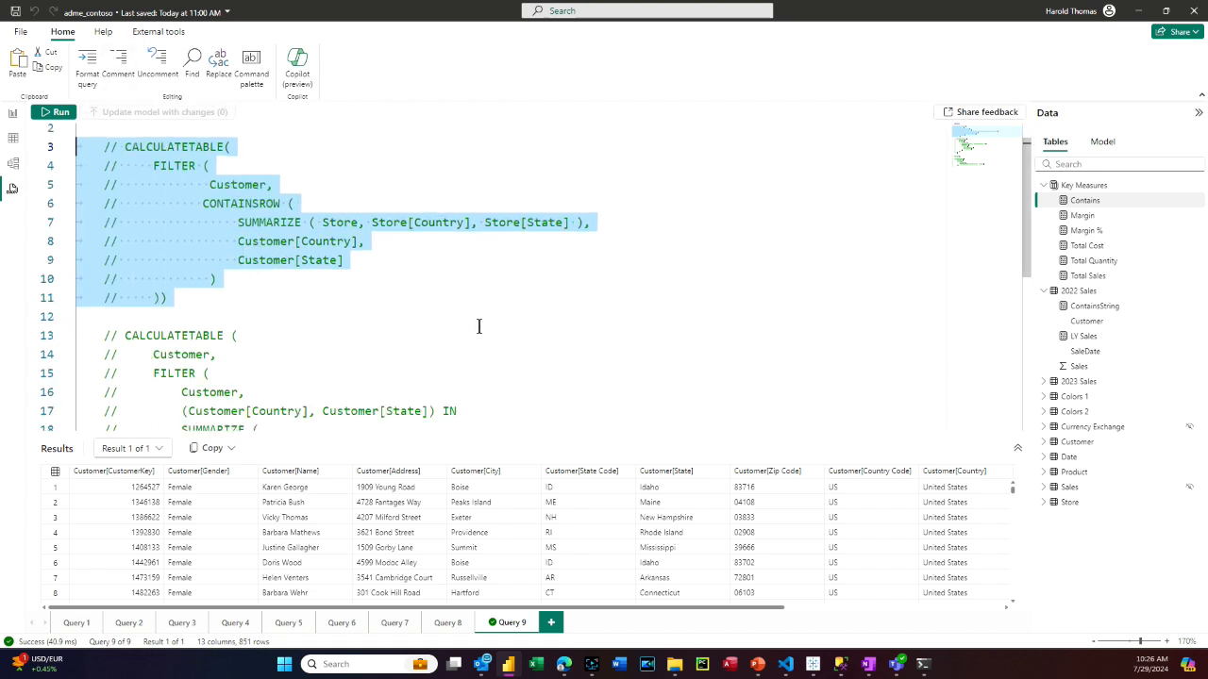
scroll(478, 326, "down", 3)
left_click_drag(133, 421, 76, 209)
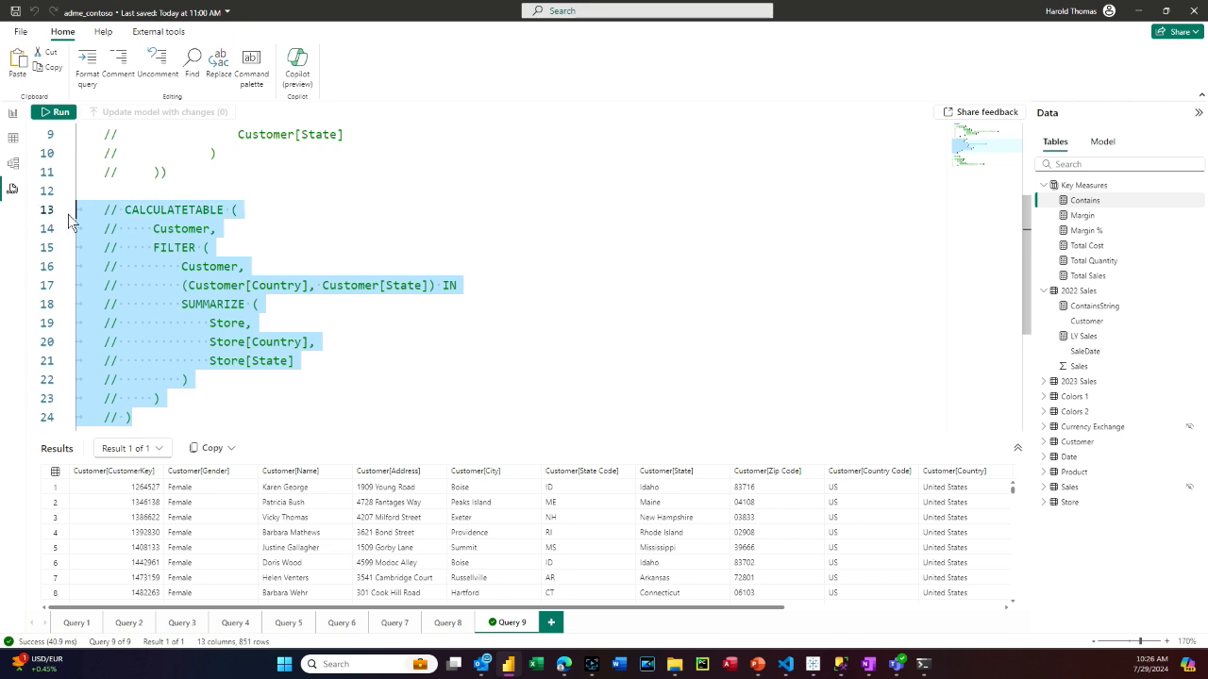
left_click(156, 58)
left_click(441, 234)
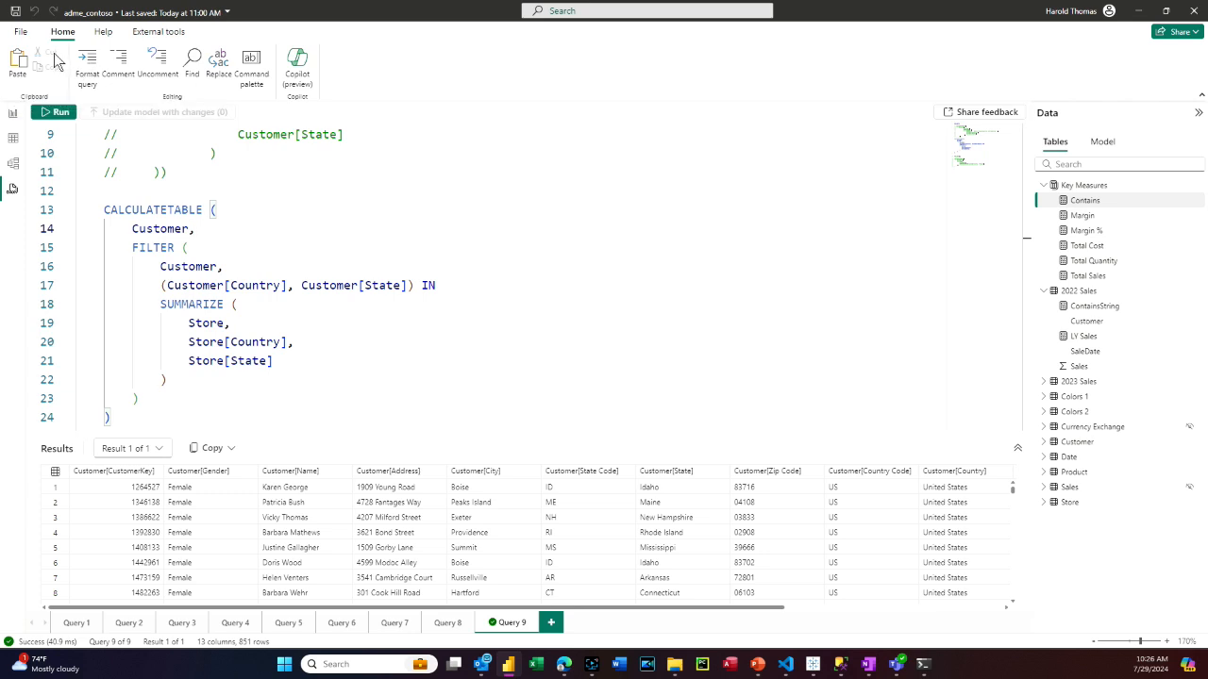
left_click(59, 113)
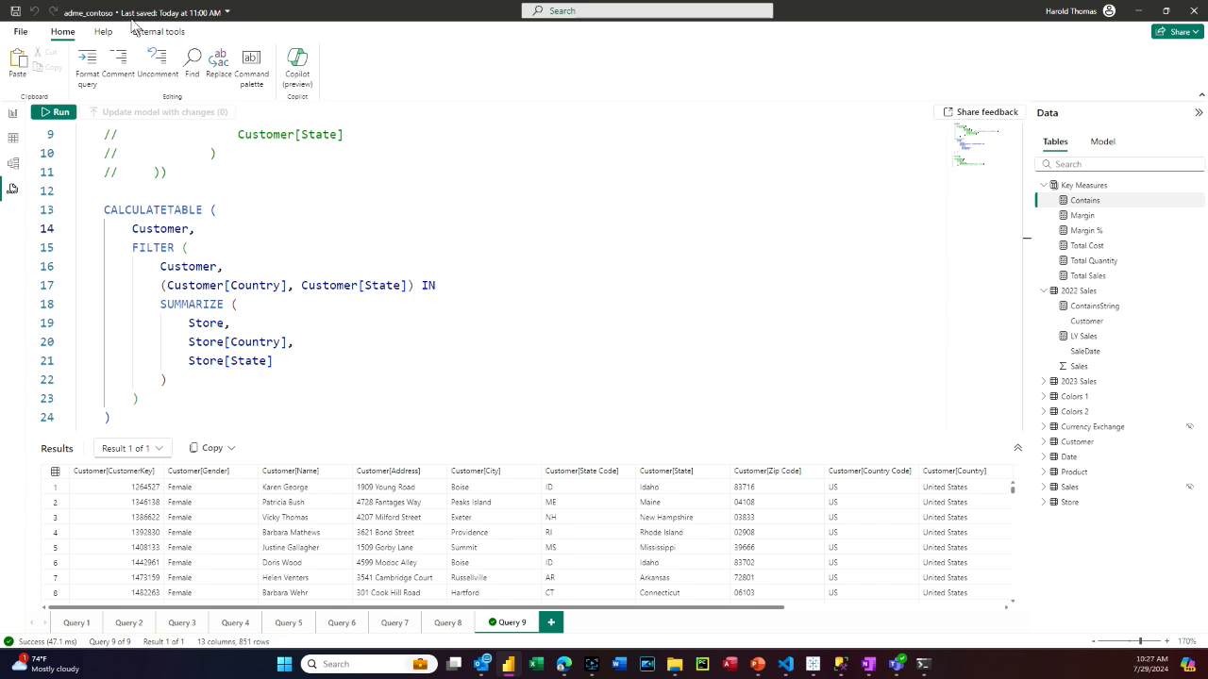
In the report view, move the Contains card to the page's left edge with its category label shown and place a pasted copy beside it
left_click(13, 114)
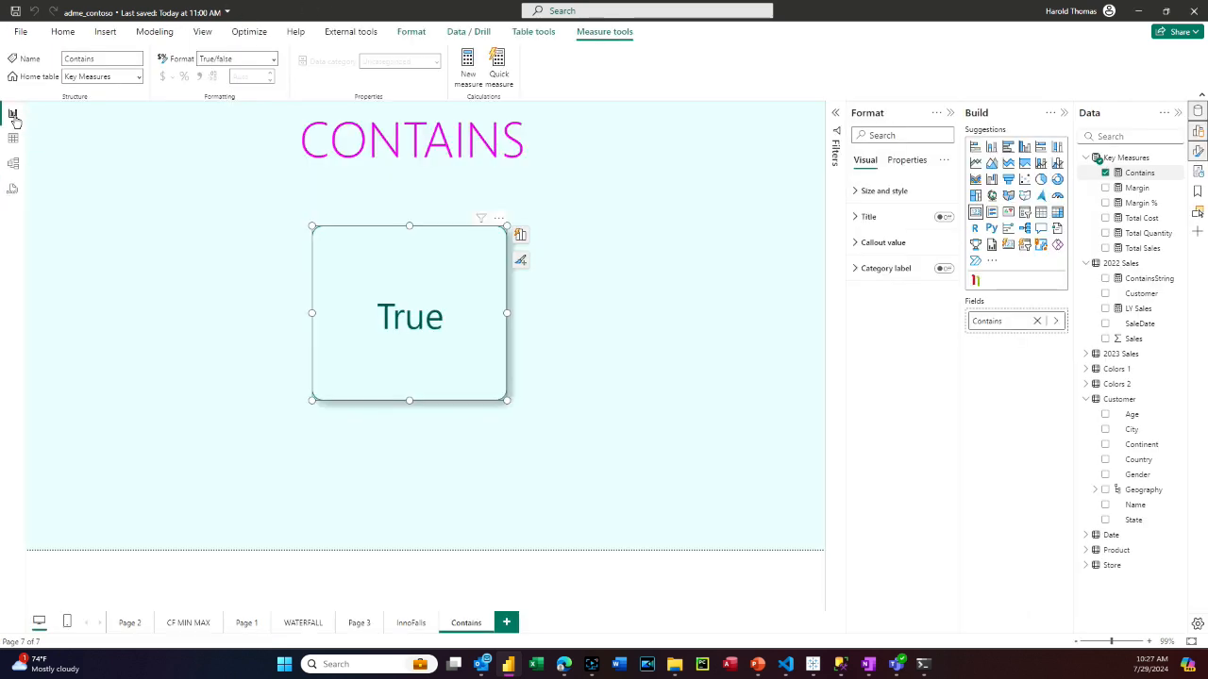
left_click_drag(356, 259, 126, 233)
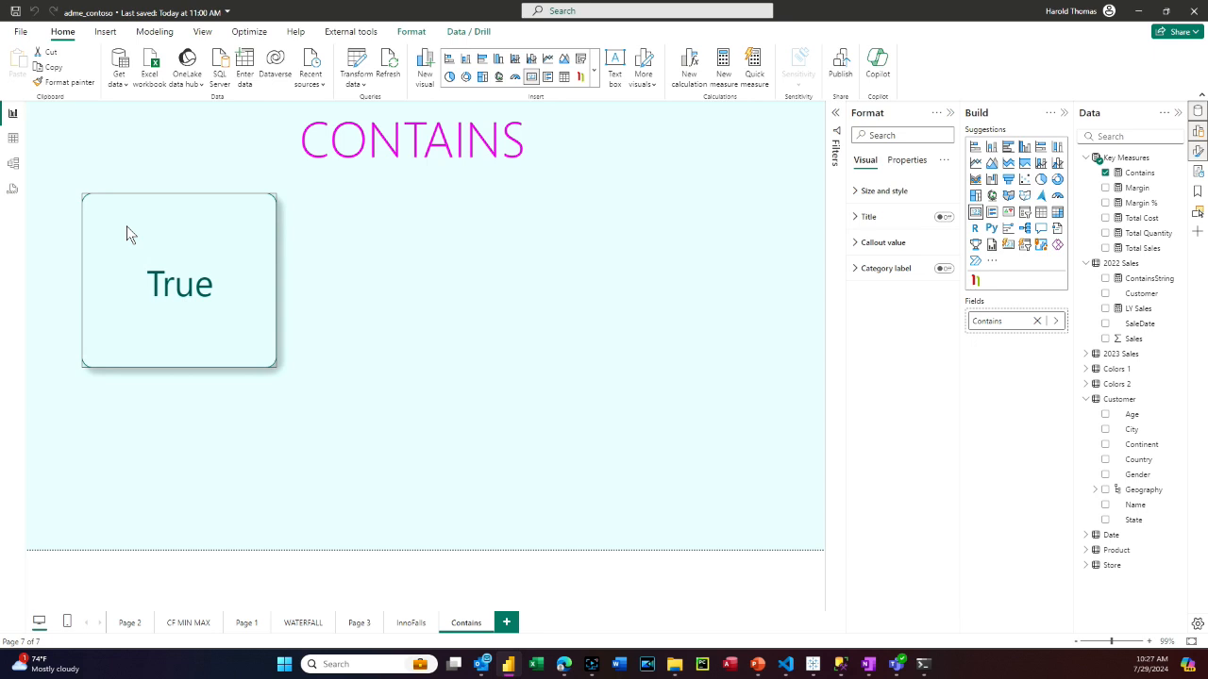
left_click(500, 269)
right_click(205, 293)
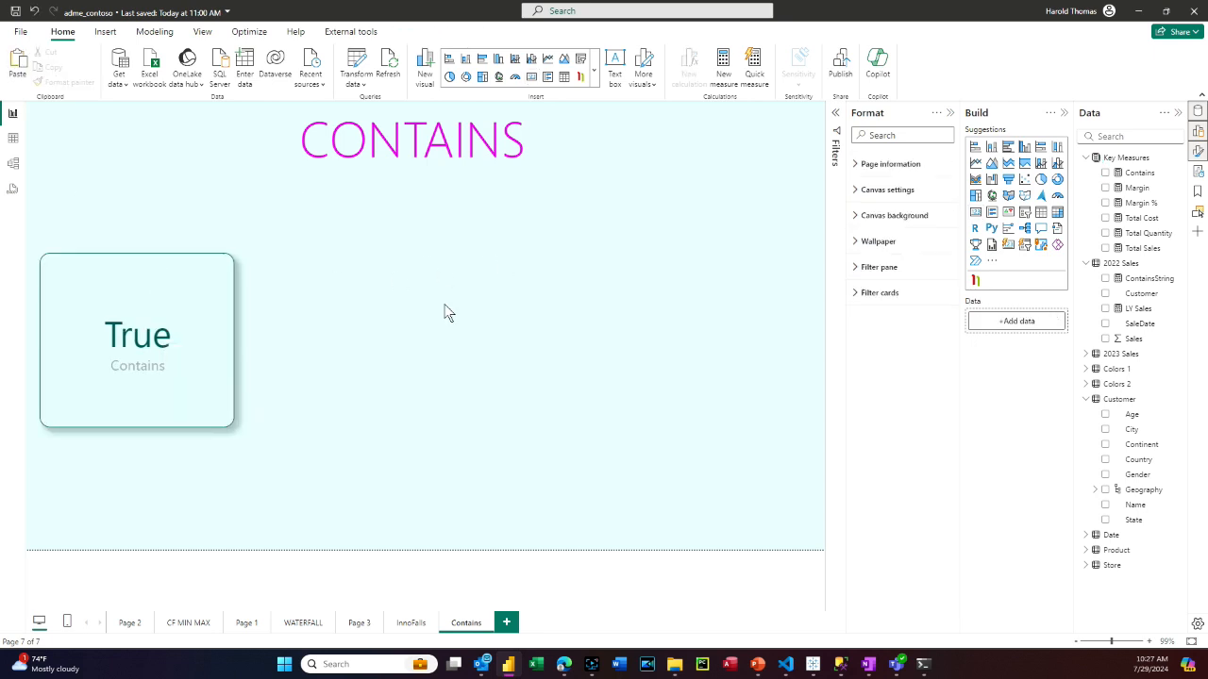
key("ctrl+v")
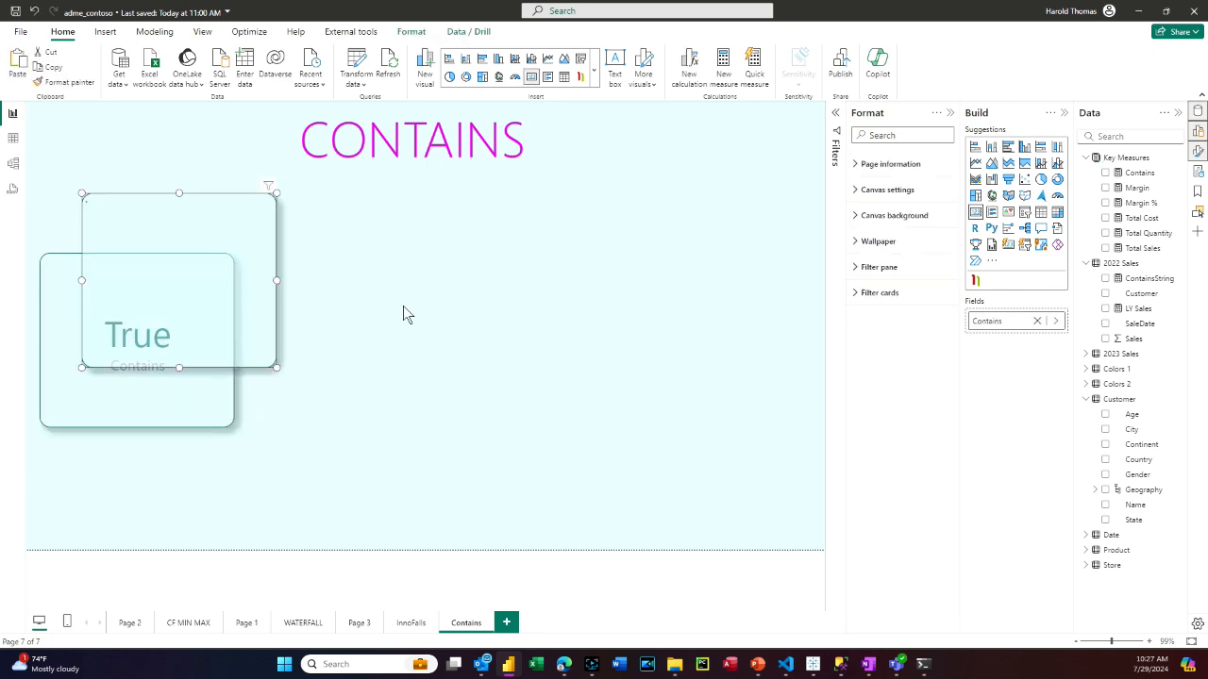
left_click_drag(251, 317, 488, 375)
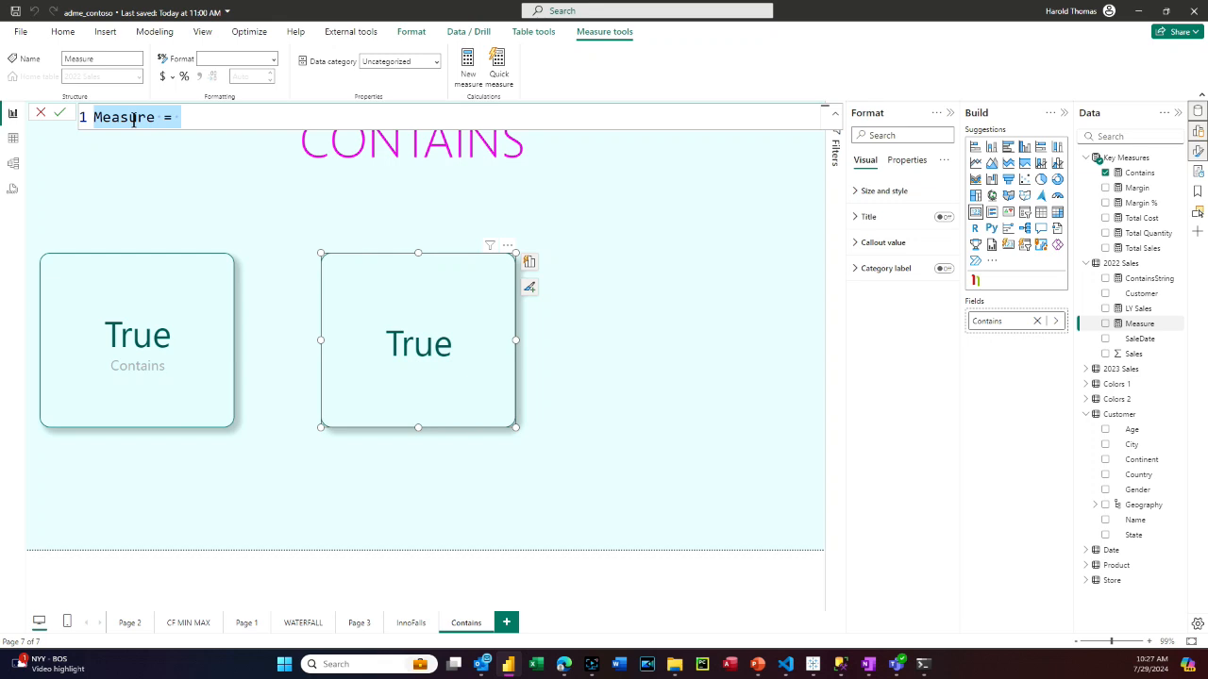
Name the new measure CString and begin its formula with the CONTAINSSTRING function, leaving an indented second line for the arguments
type("C")
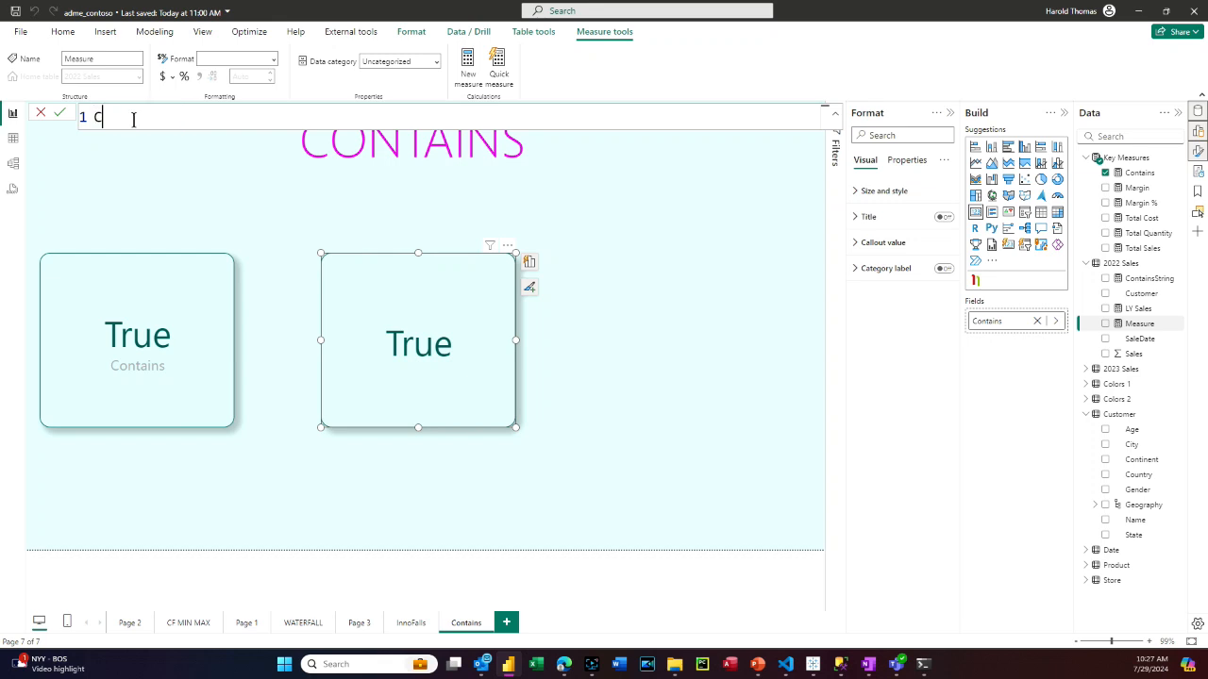
type("String = CONT")
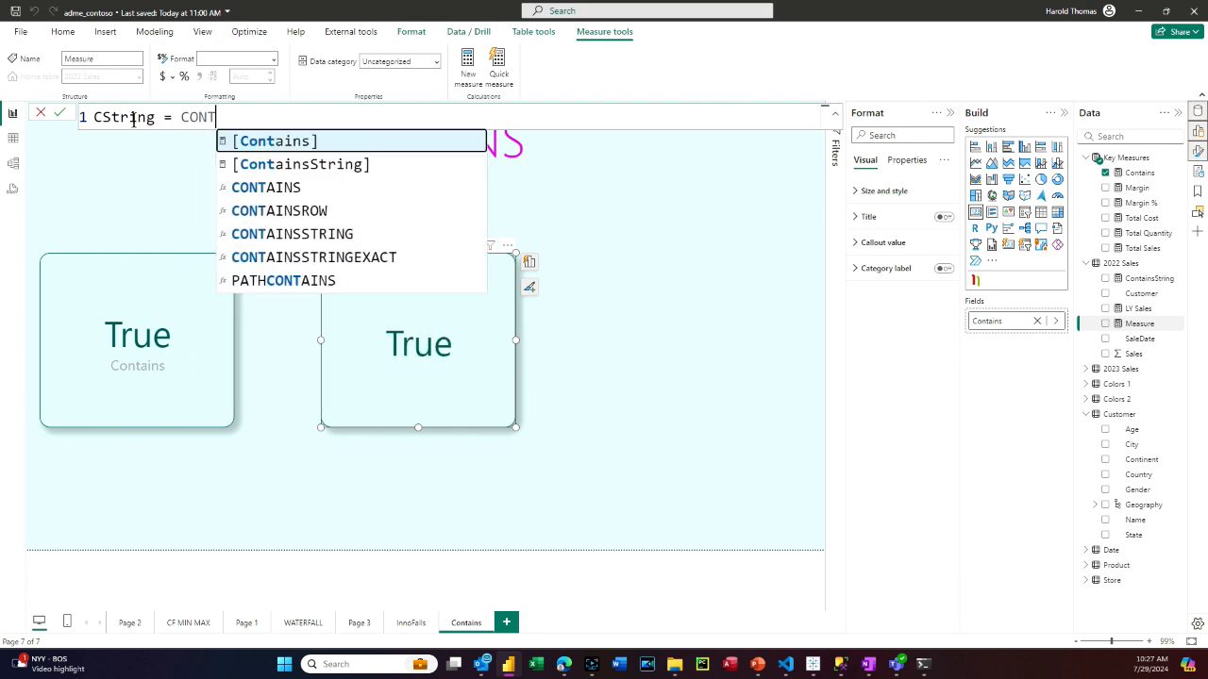
type("AINSS")
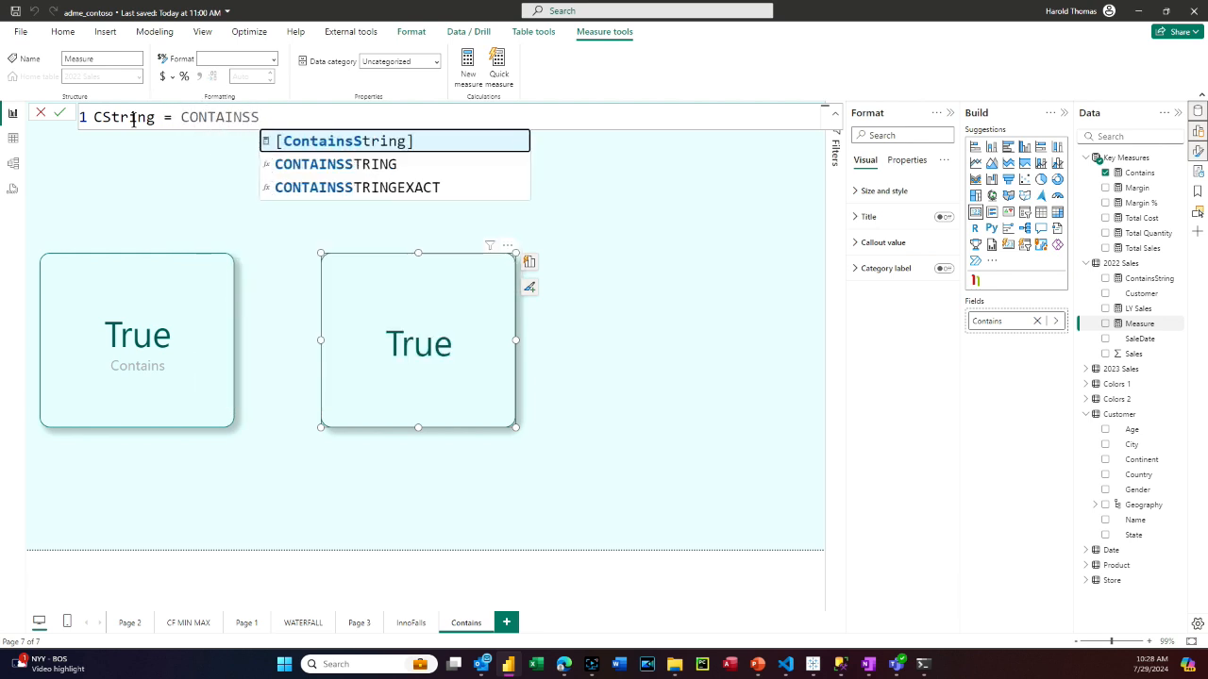
key("Down")
key("Tab")
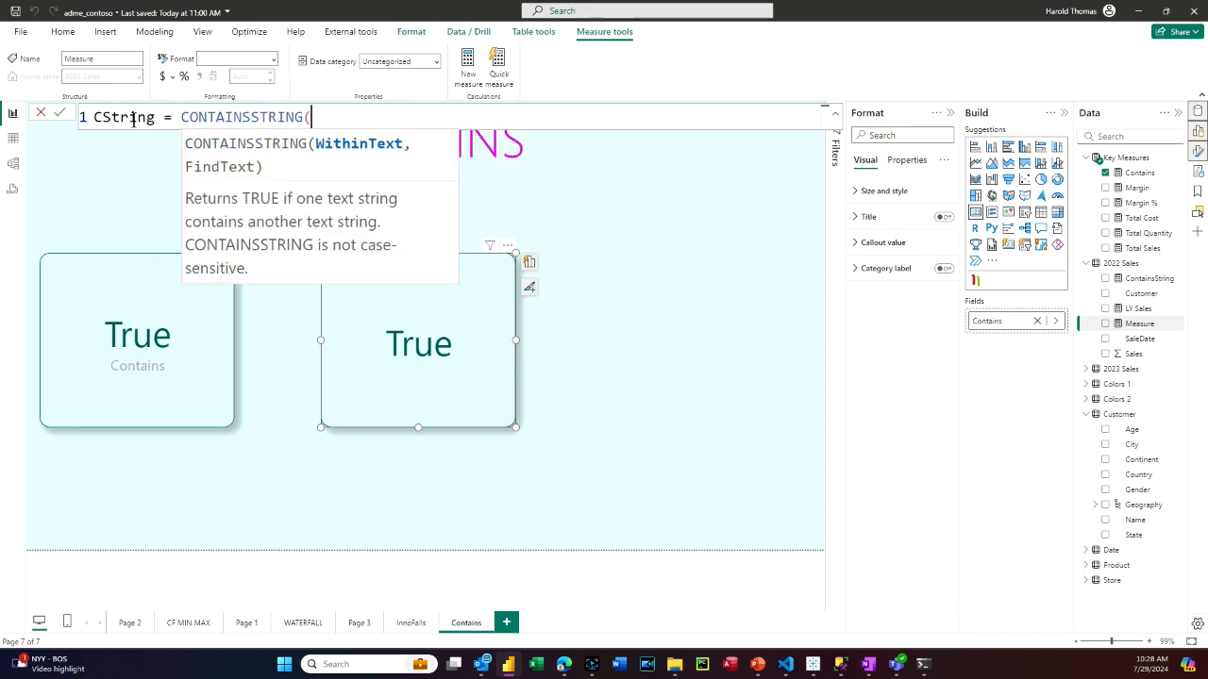
key("shift+Return")
key("Tab")
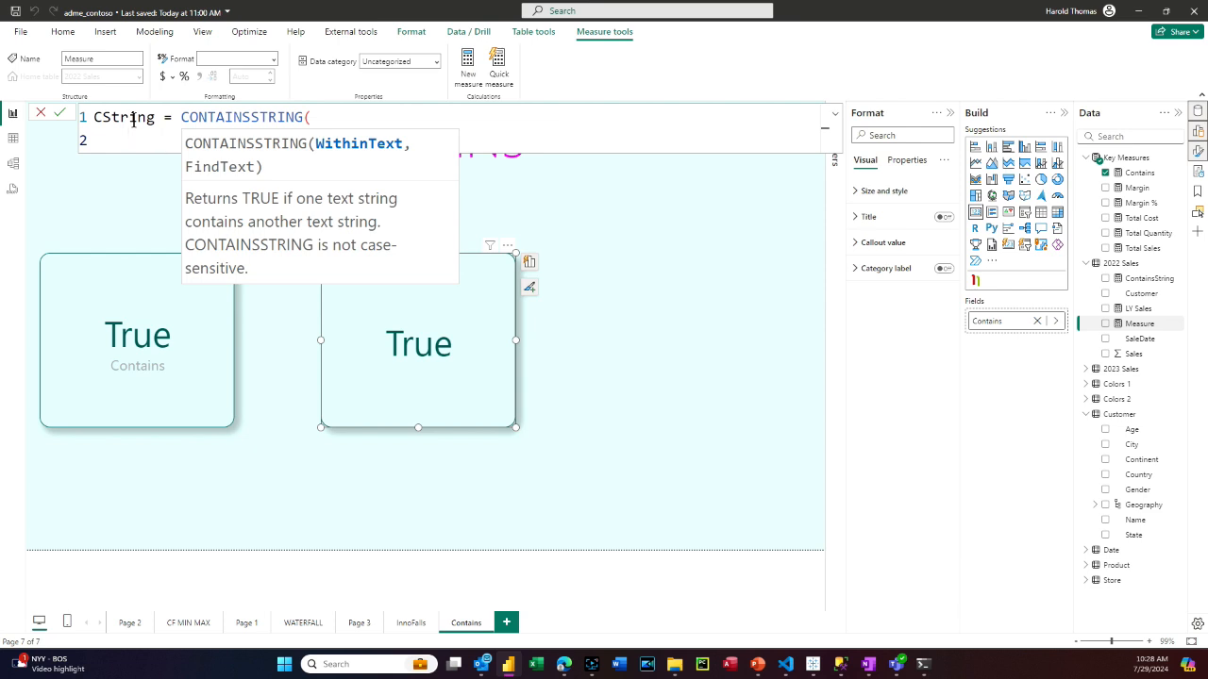
left_click(580, 128)
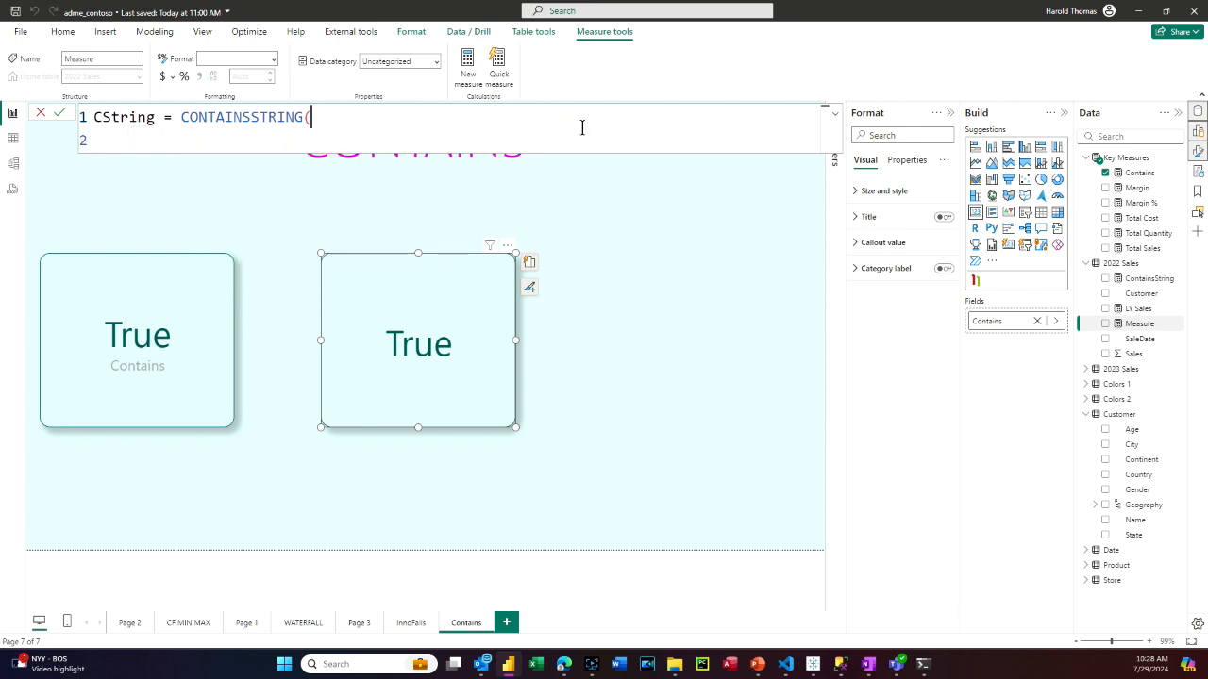
key("shift+Return")
key("Tab")
key("Tab")
key("Tab")
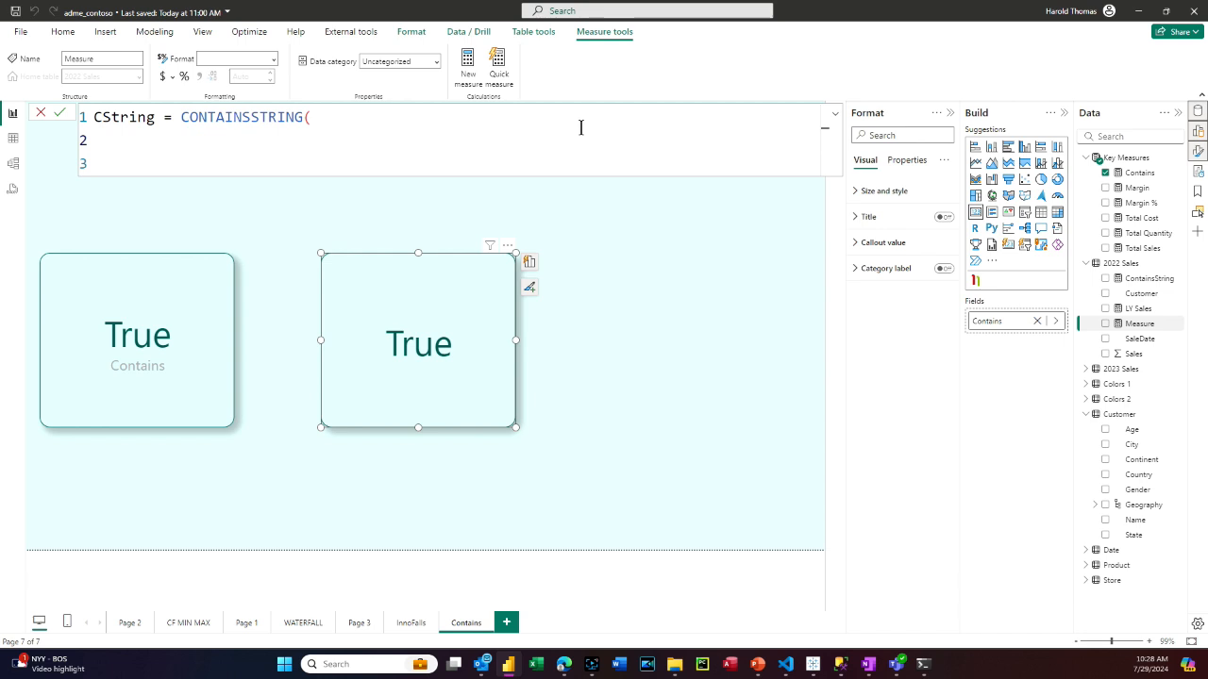
Enter "Louisville" and "ville" as the CONTAINSSTRING arguments, close the formula and commit the CString measure
type("\"Louisville")
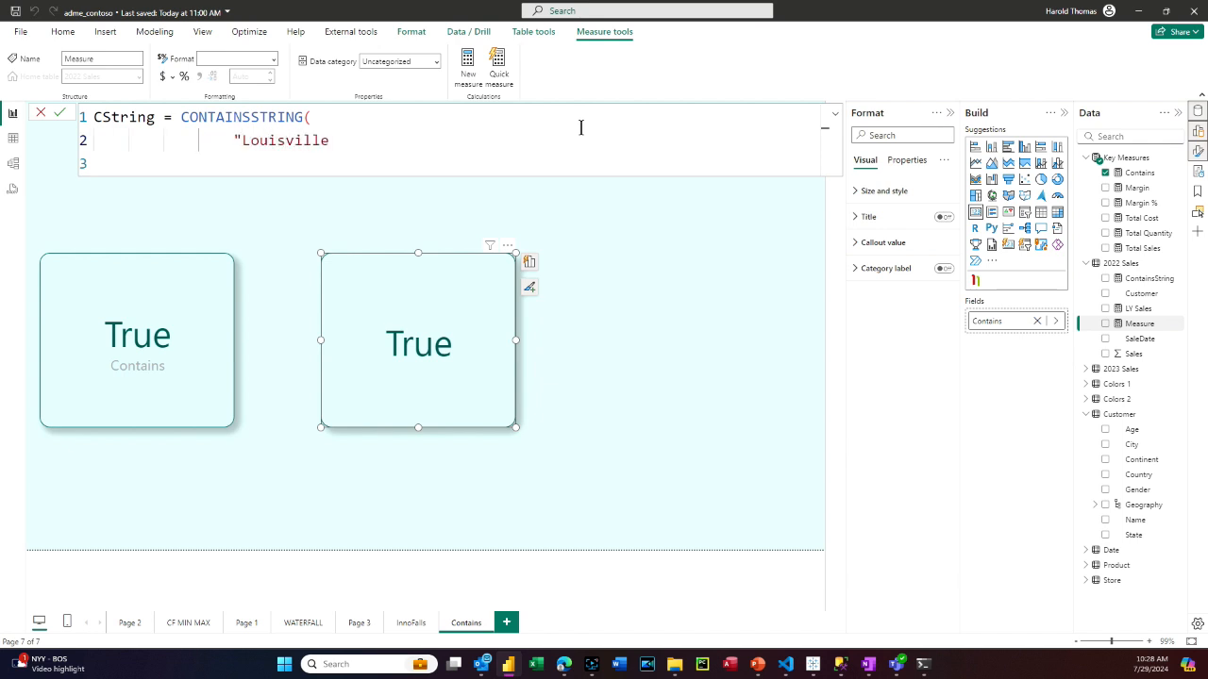
type("\"")
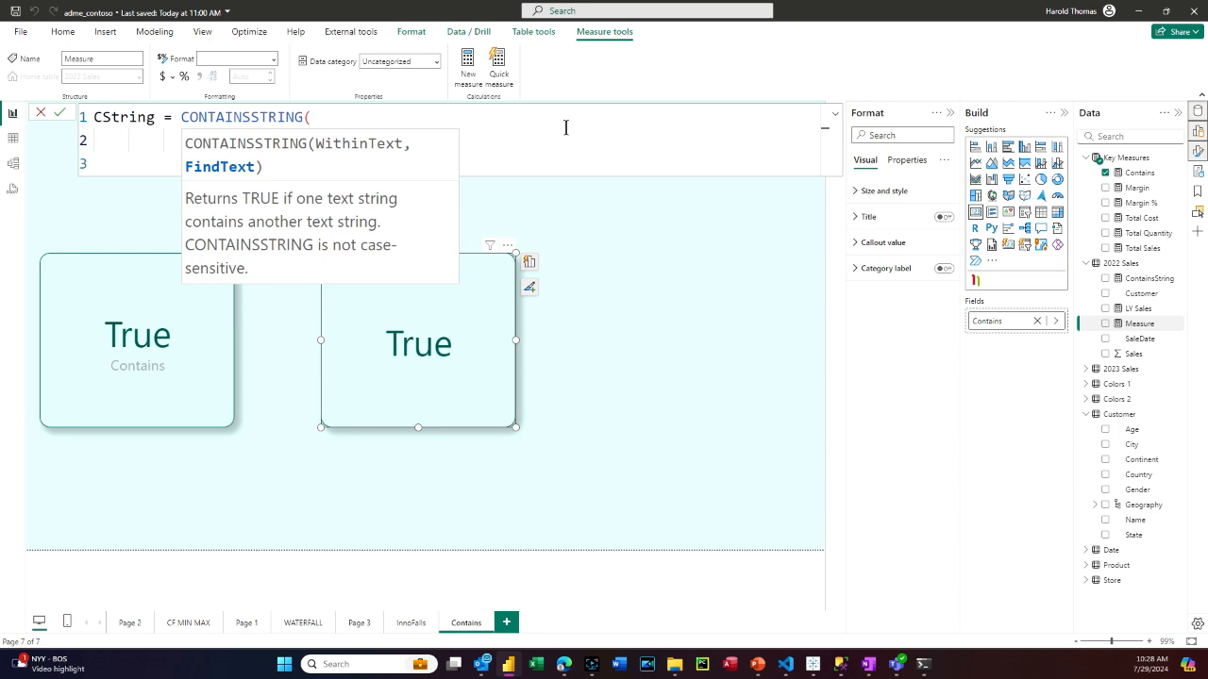
left_click(566, 128)
left_click(421, 141)
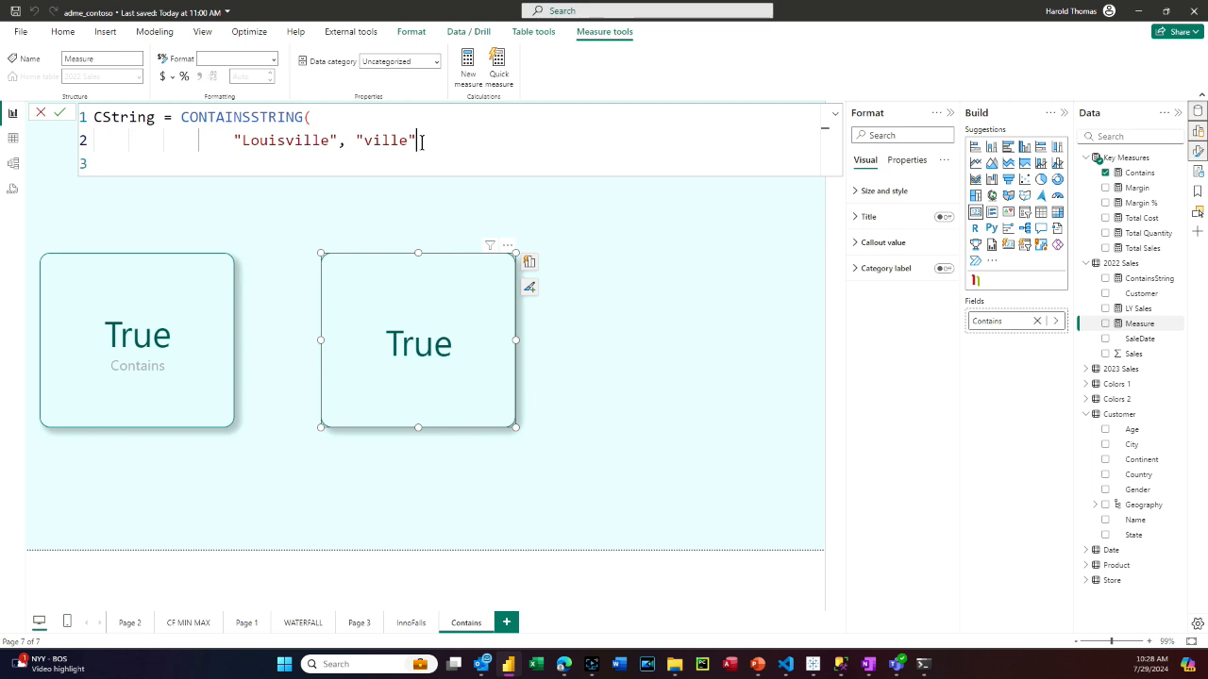
type(")")
left_click(60, 113)
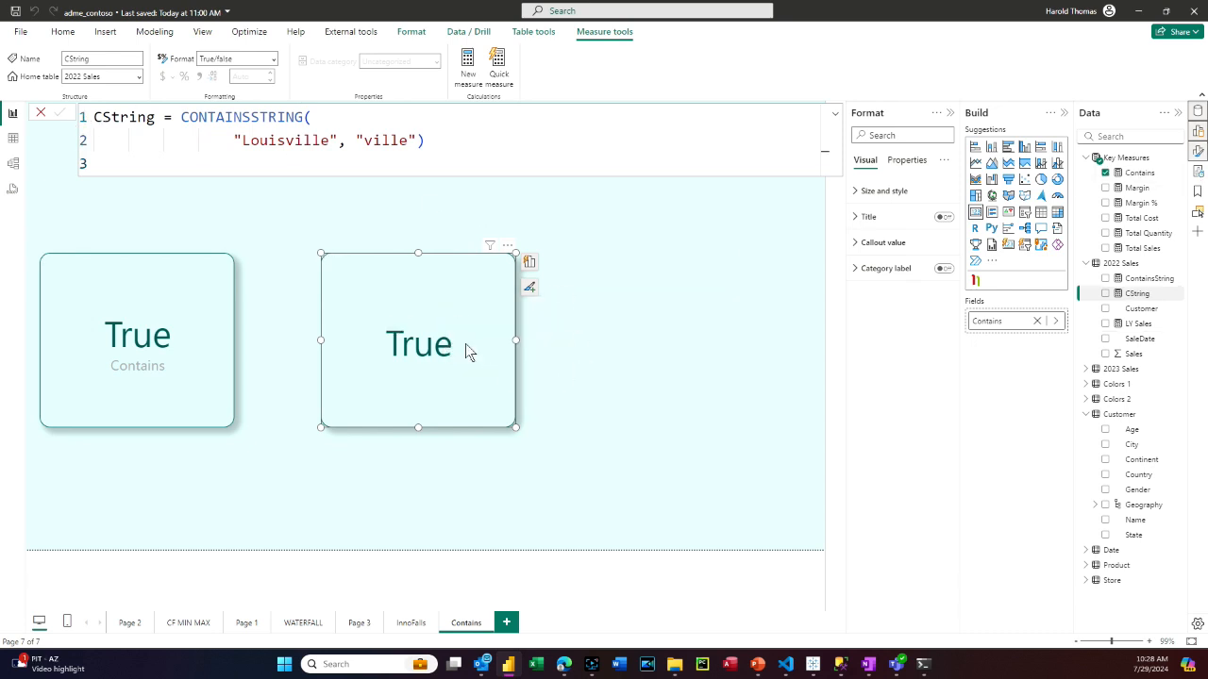
Replace the Contains field in the copied card with the ContainsString measure from the 2022 Sales table
left_click(1036, 320)
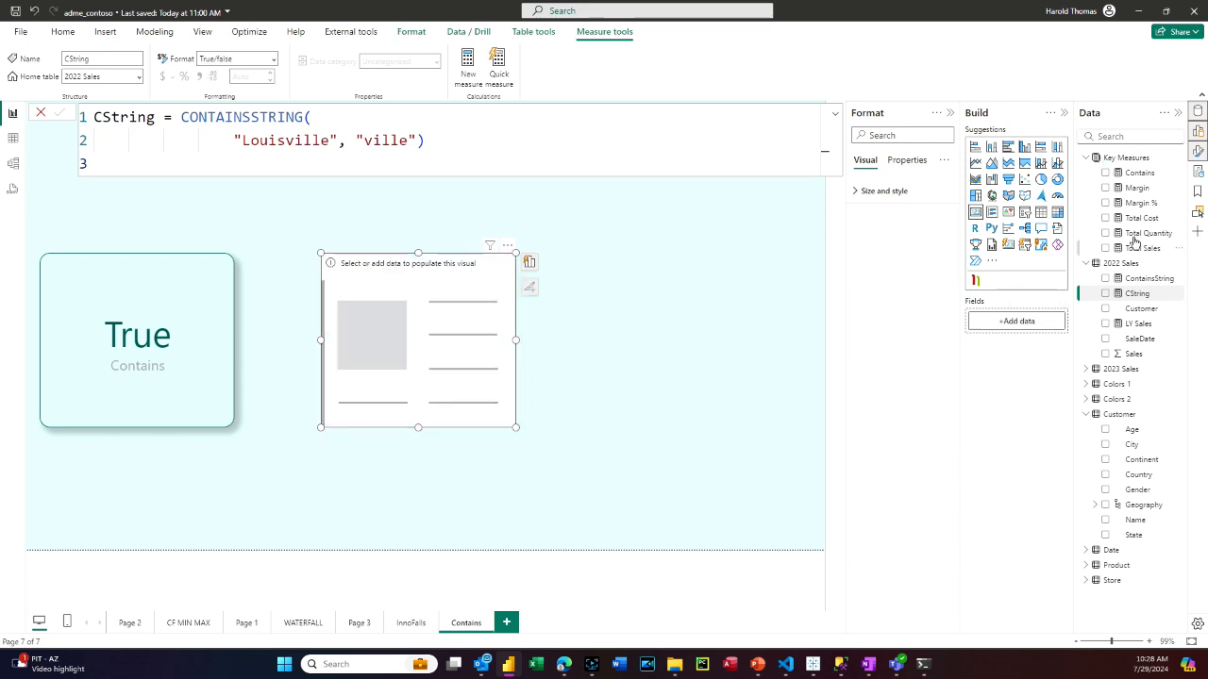
left_click(1197, 151)
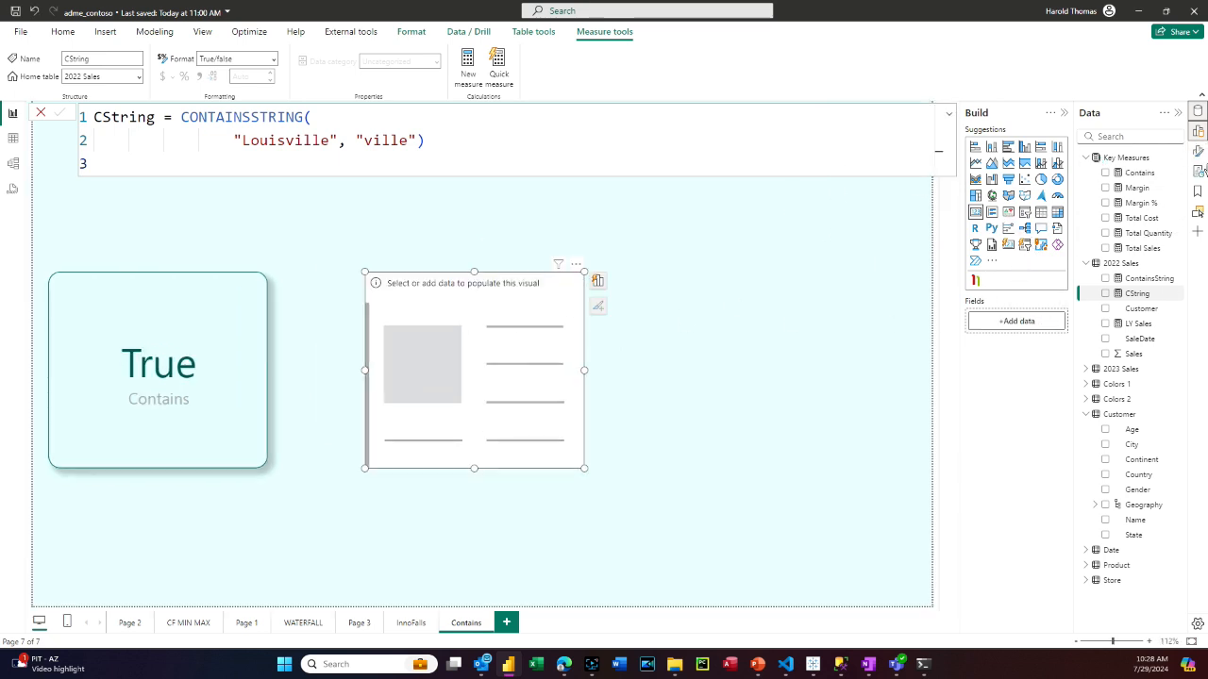
left_click(1198, 151)
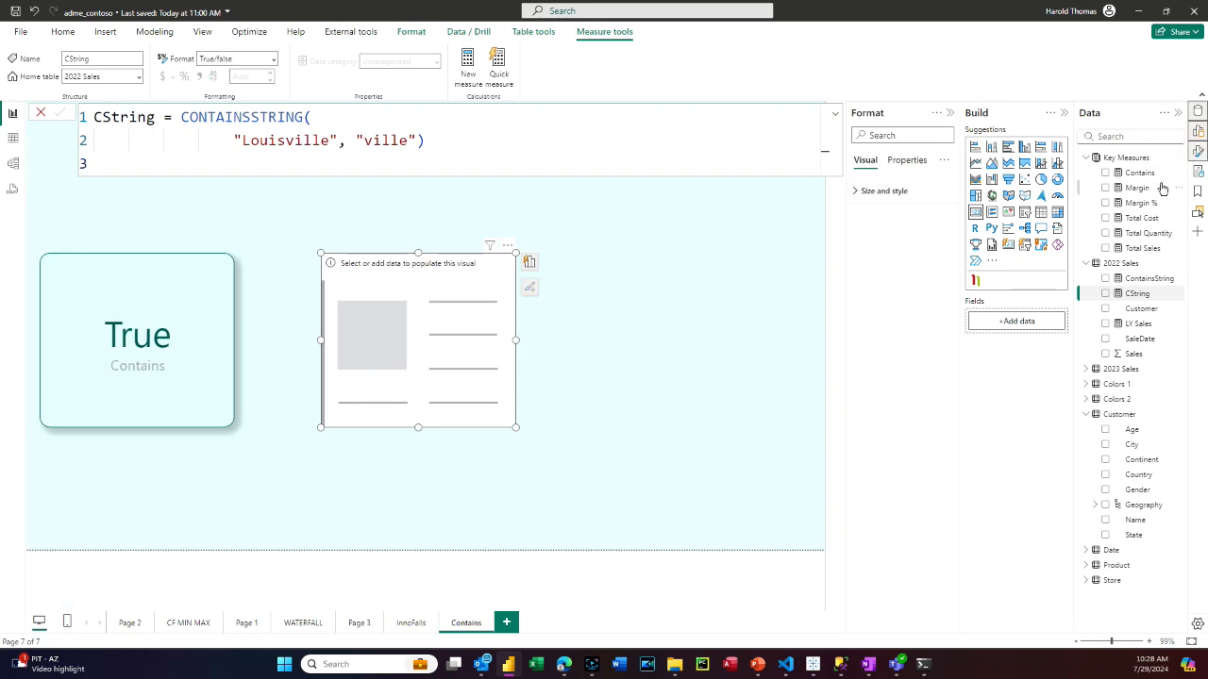
left_click(1198, 155)
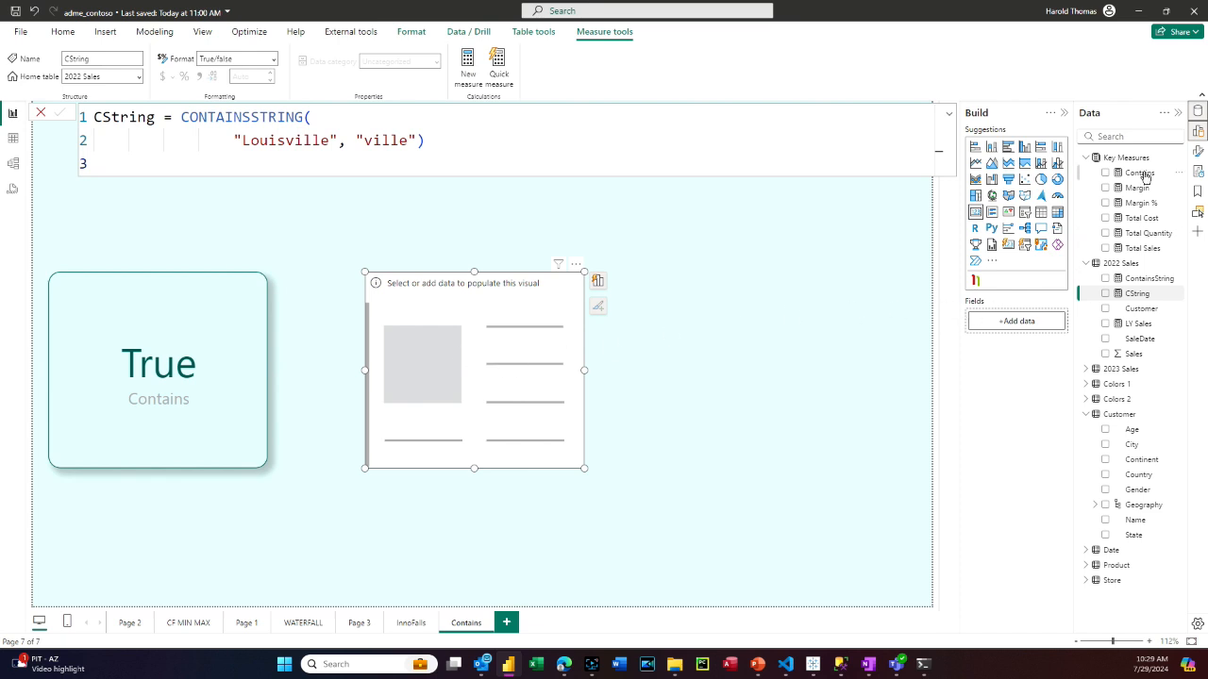
left_click_drag(1149, 279, 516, 370)
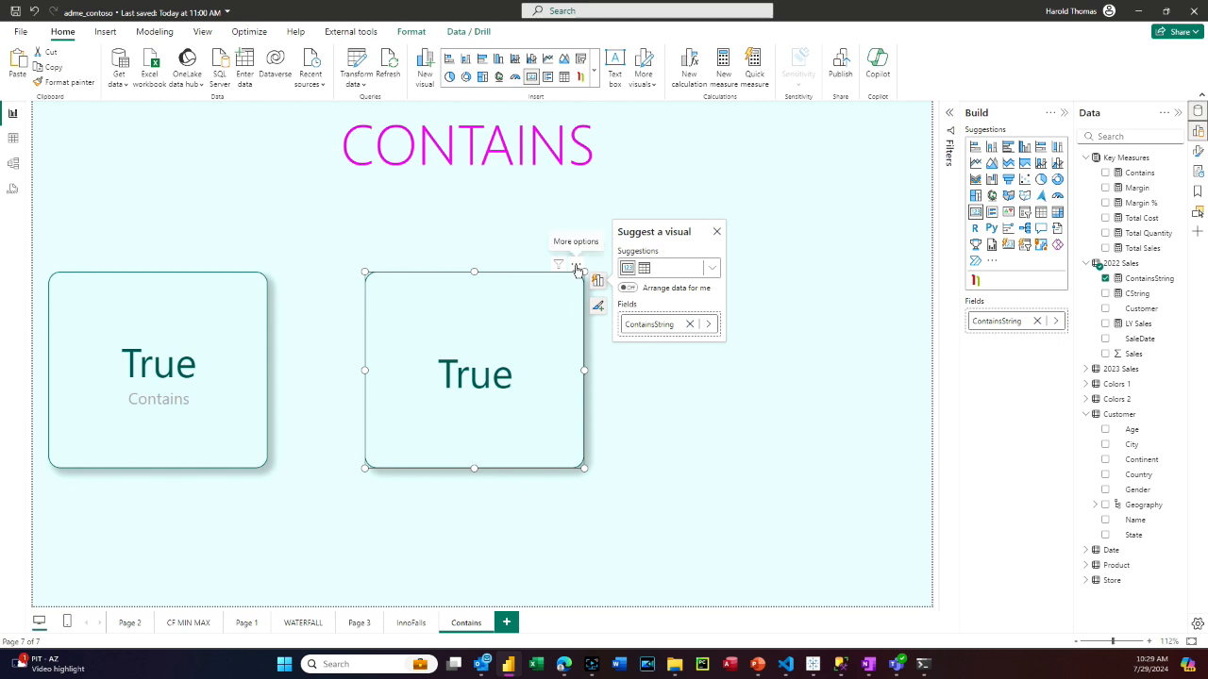
Turn on the category label for the ContainsString card and deselect the card
left_click(1200, 153)
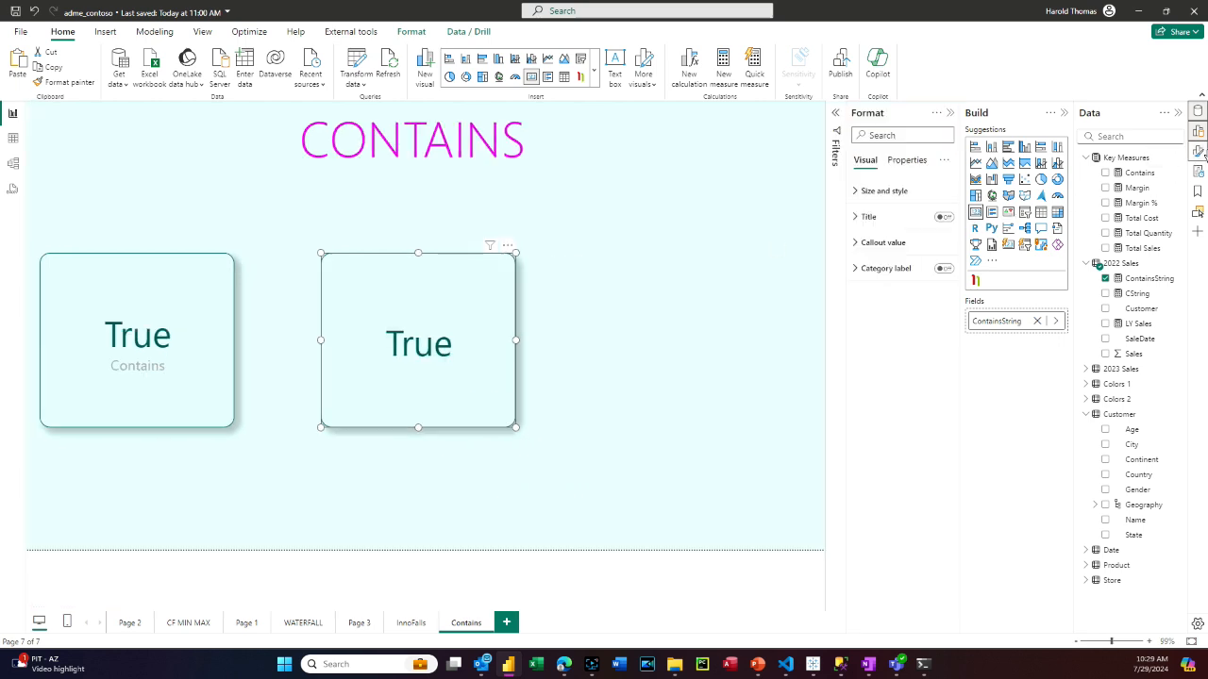
left_click(887, 269)
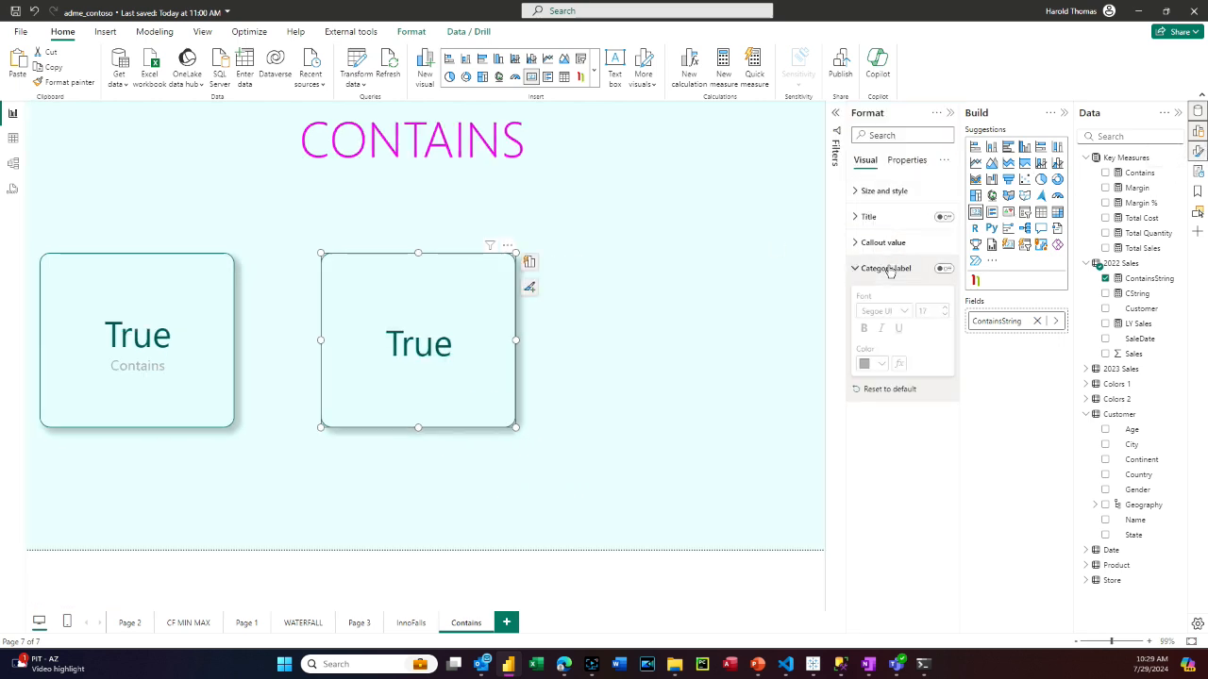
left_click(943, 269)
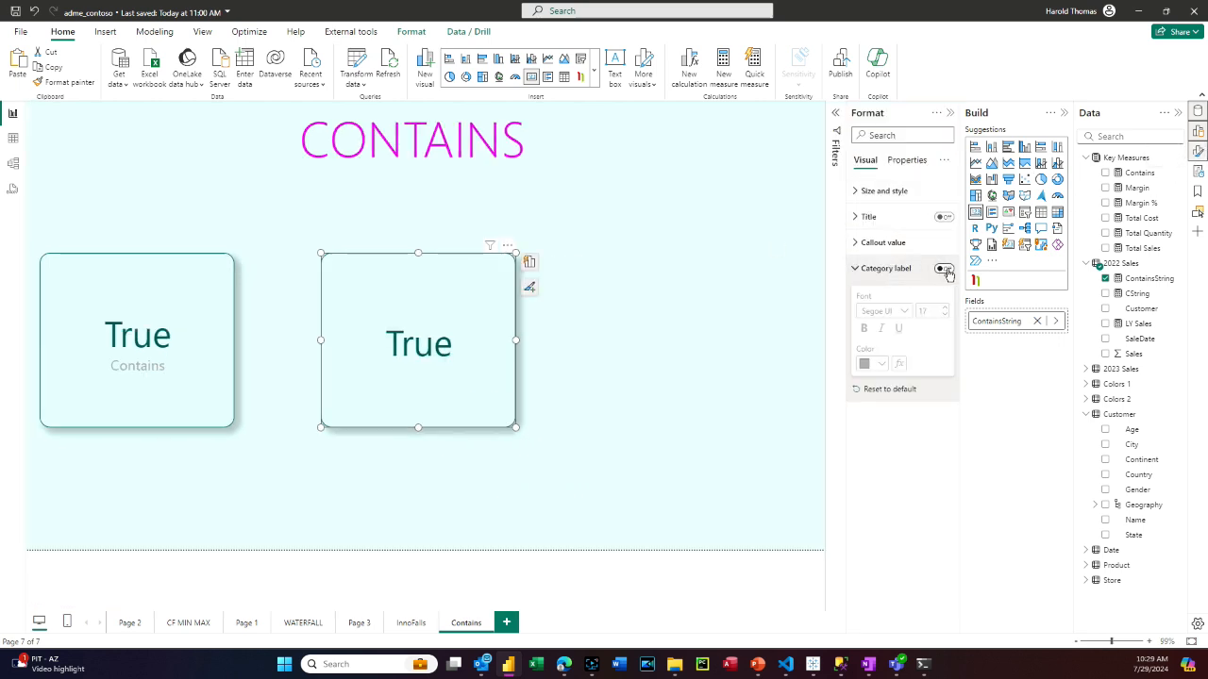
left_click(655, 409)
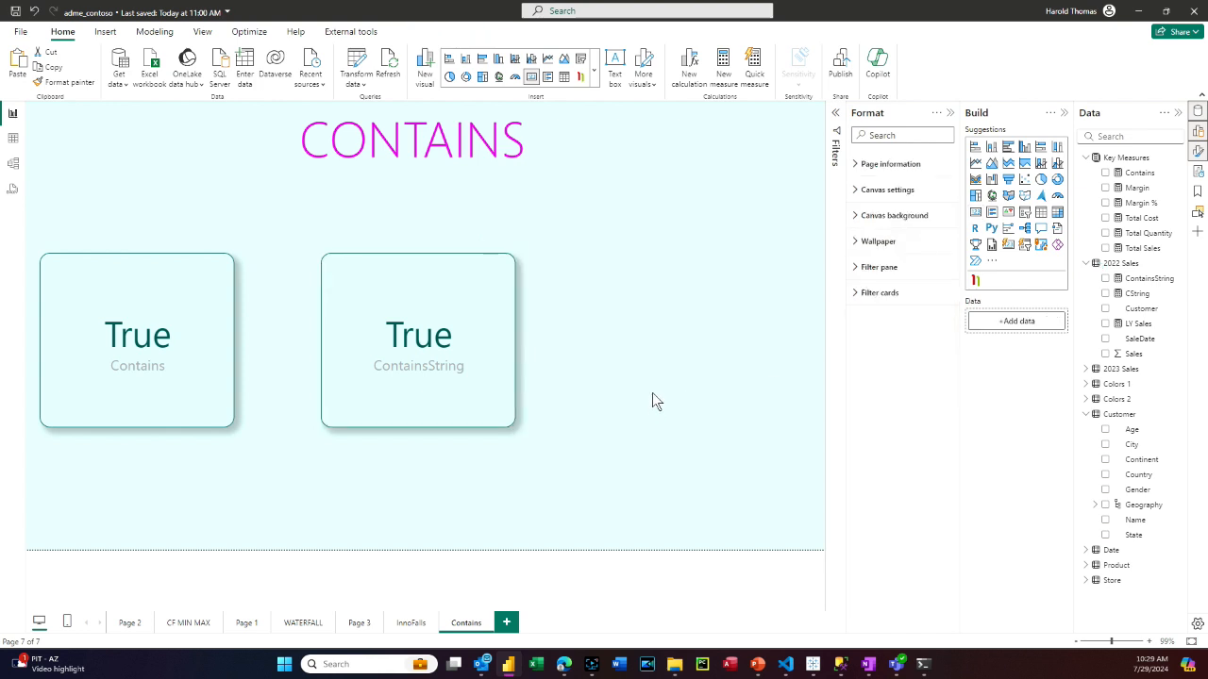
Change the home table of the ContainsString measure to Key Measures and reopen its formula
left_click(1140, 279)
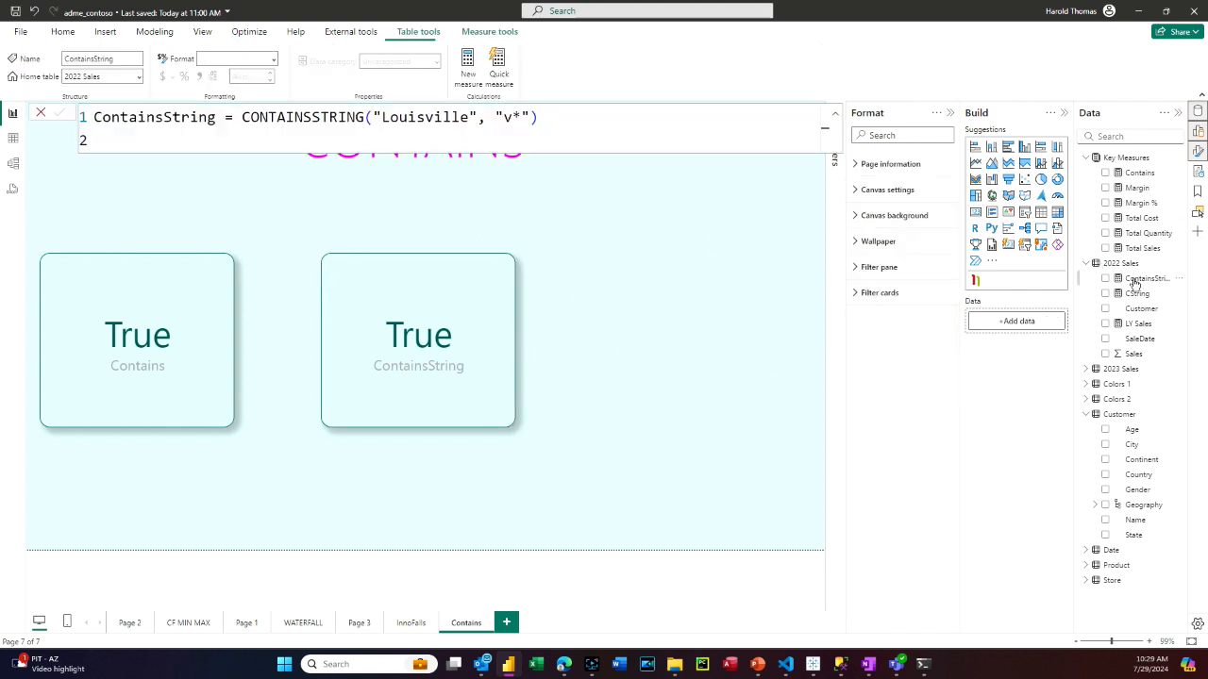
left_click(138, 77)
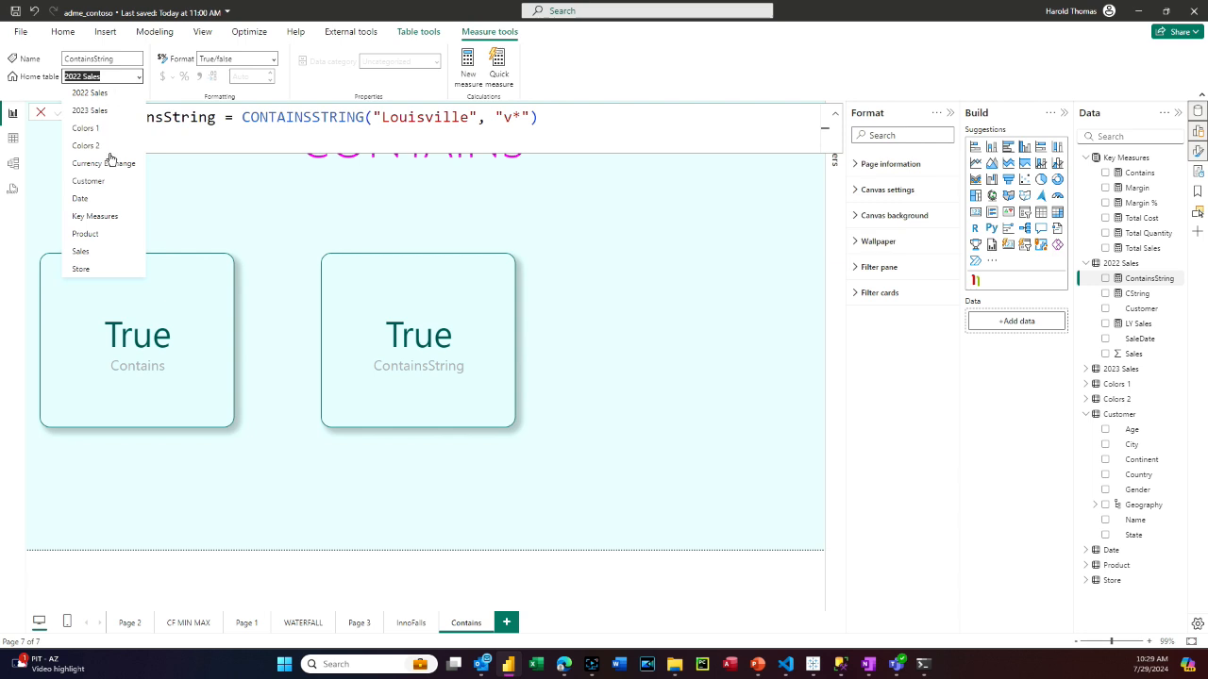
left_click(110, 216)
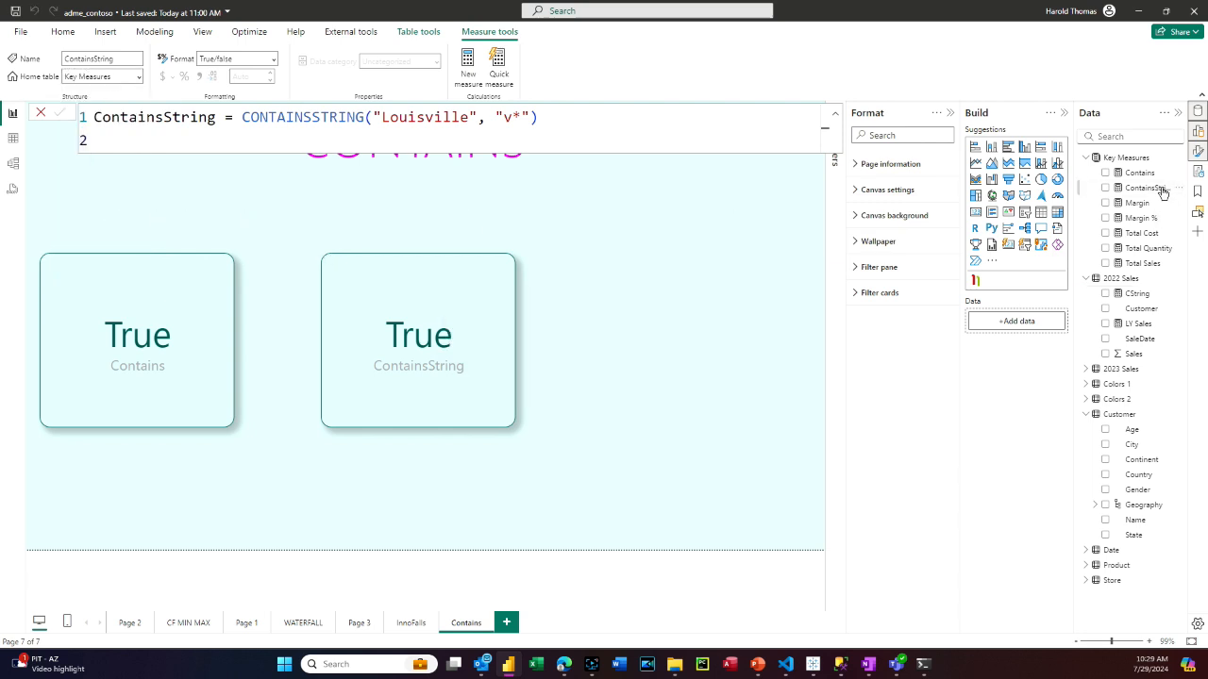
left_click(1163, 192)
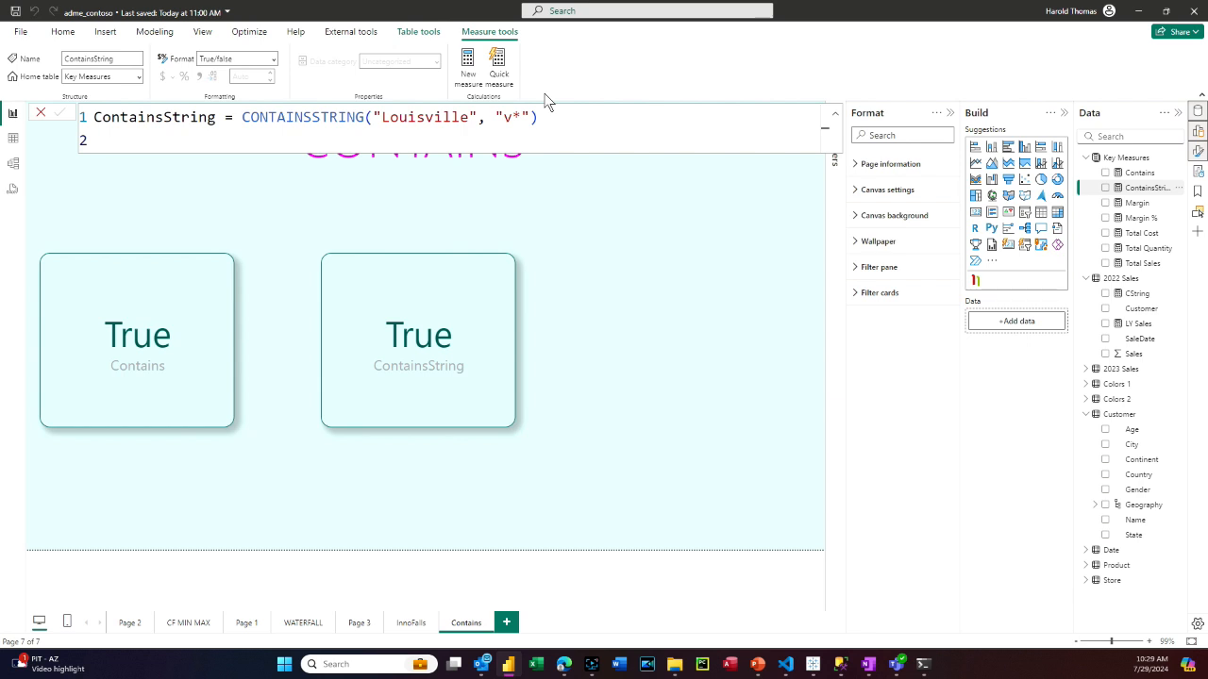
Change the search text in the ContainsString measure to "ville" and commit the formula
left_click_drag(512, 121, 519, 120)
type("ille")
left_click(587, 132)
left_click(61, 112)
Test case sensitivity by changing the ContainsString search text to "Ville" and committing the formula
double_click(514, 117)
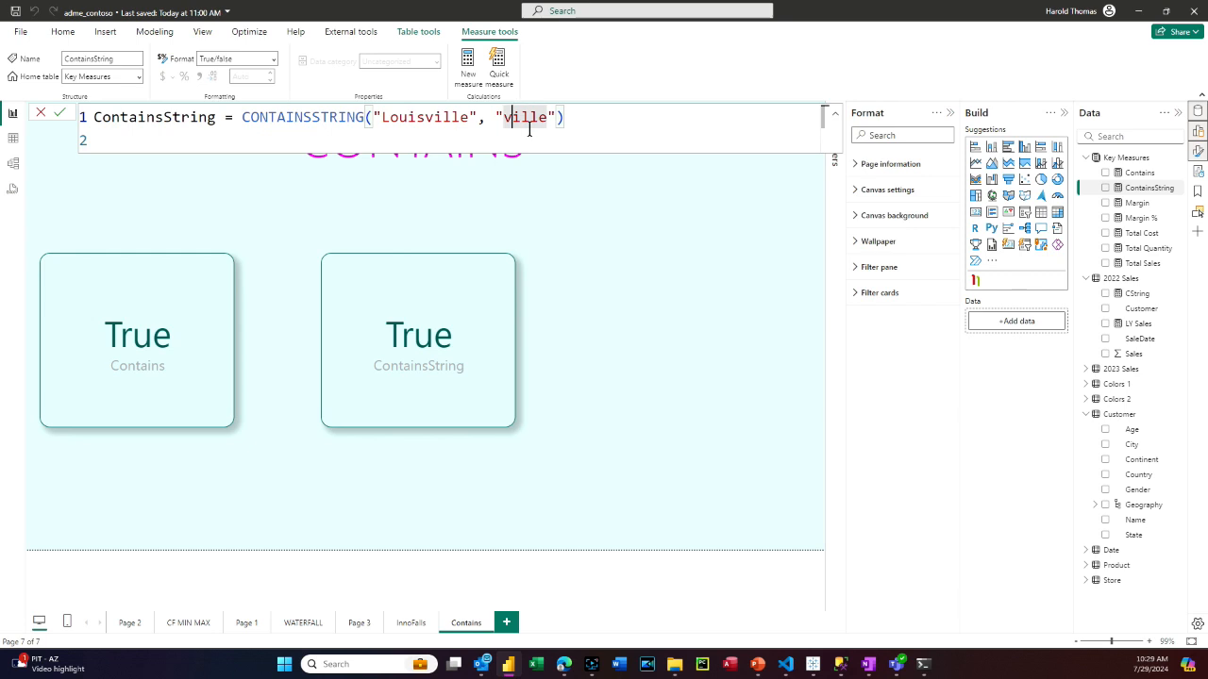
key("BackSpace")
type("V")
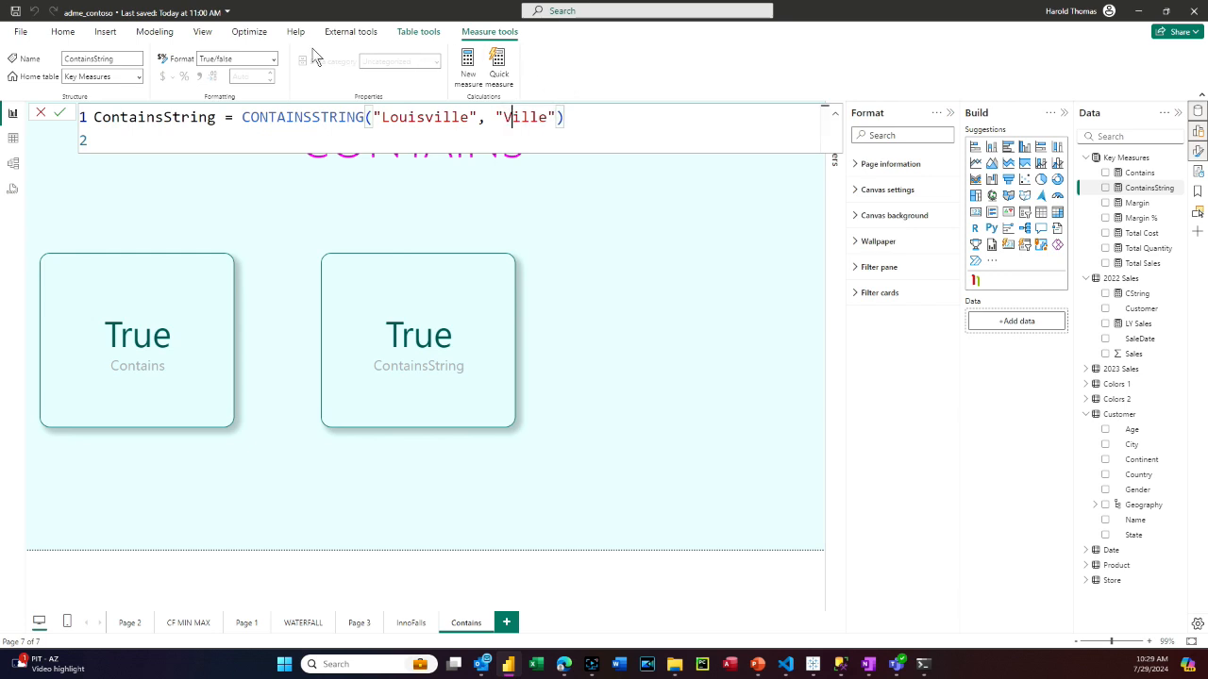
left_click(61, 113)
Test the asterisk wildcard by changing the ContainsString search text to "v*" and committing the formula
left_click(512, 117)
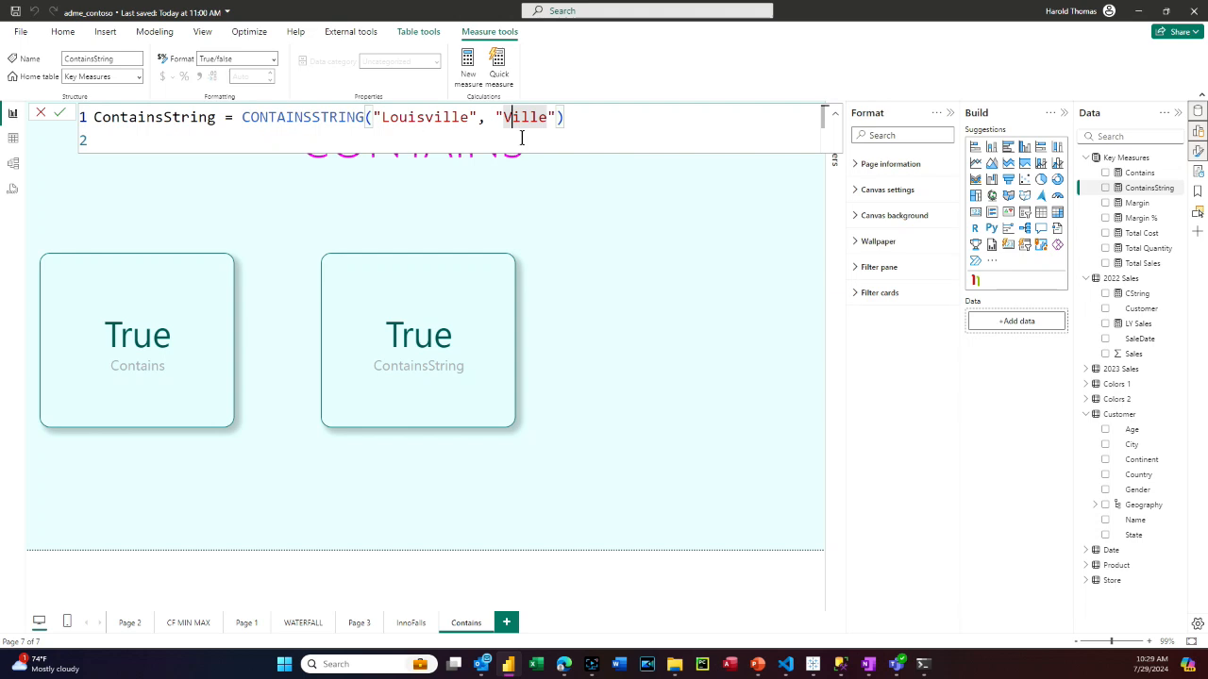
key("BackSpace")
type("v*")
key("Delete")
key("Delete")
key("Delete")
key("Delete")
left_click(61, 114)
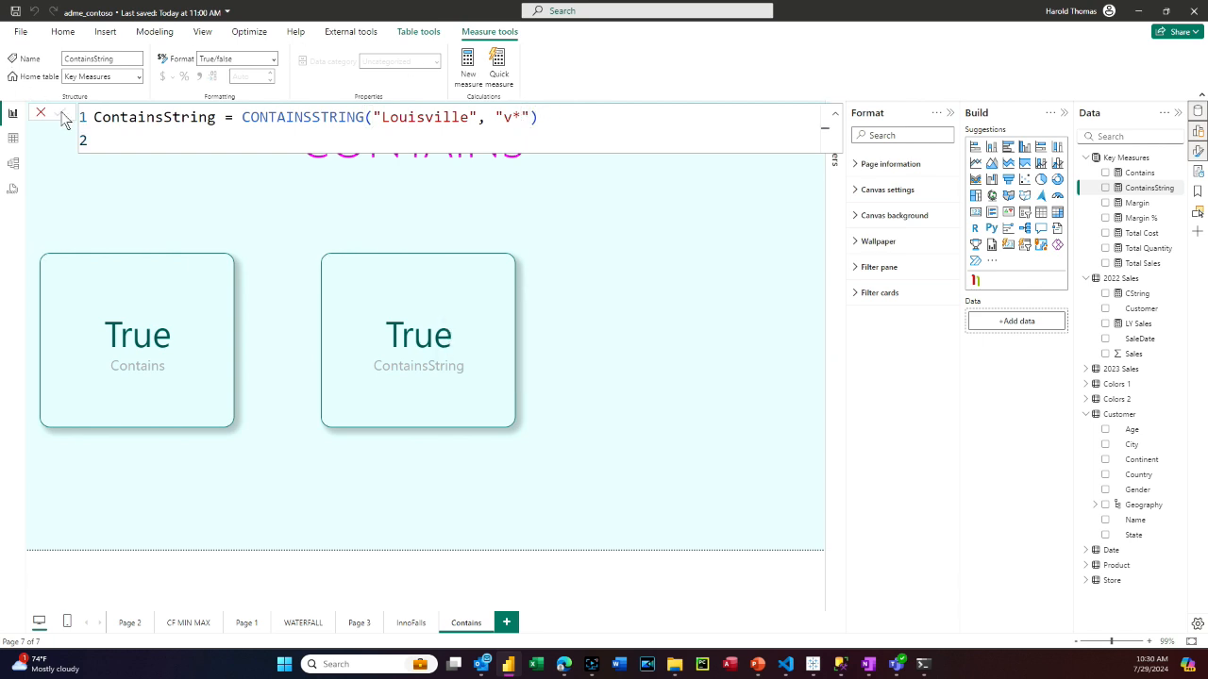
Use the single-character wildcard by changing the ContainsString search text to "v?lle" and commit the formula
left_click(517, 117)
type("?lle")
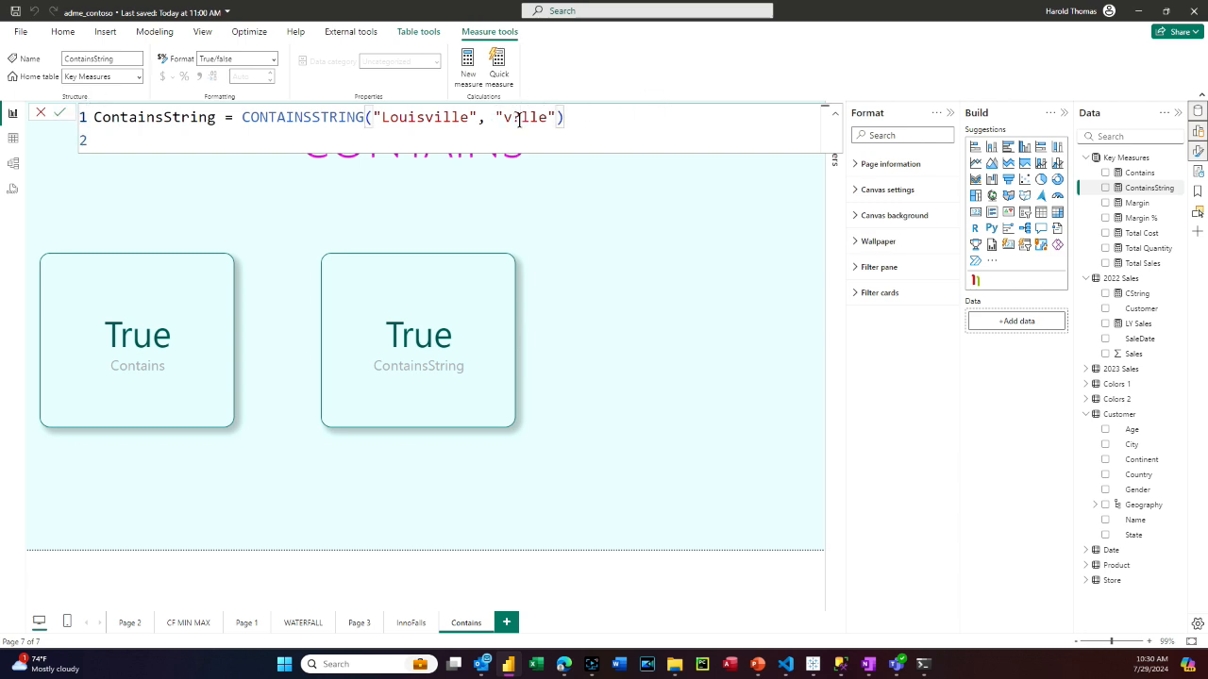
left_click(59, 114)
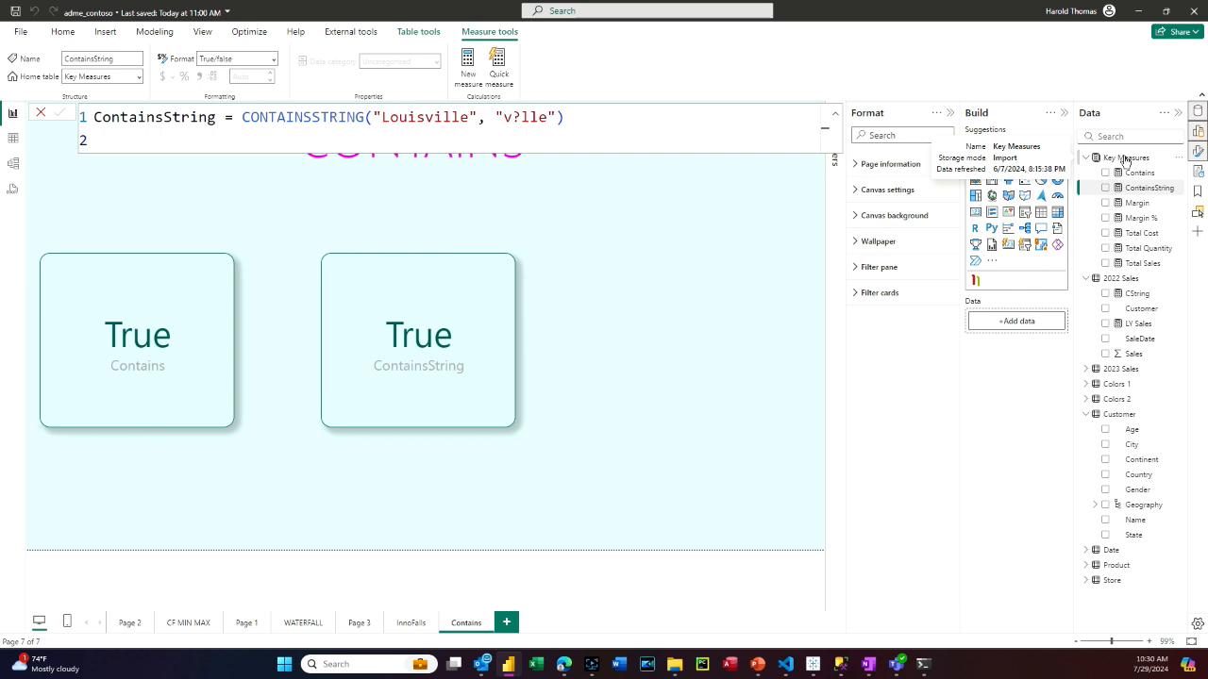
left_click(408, 36)
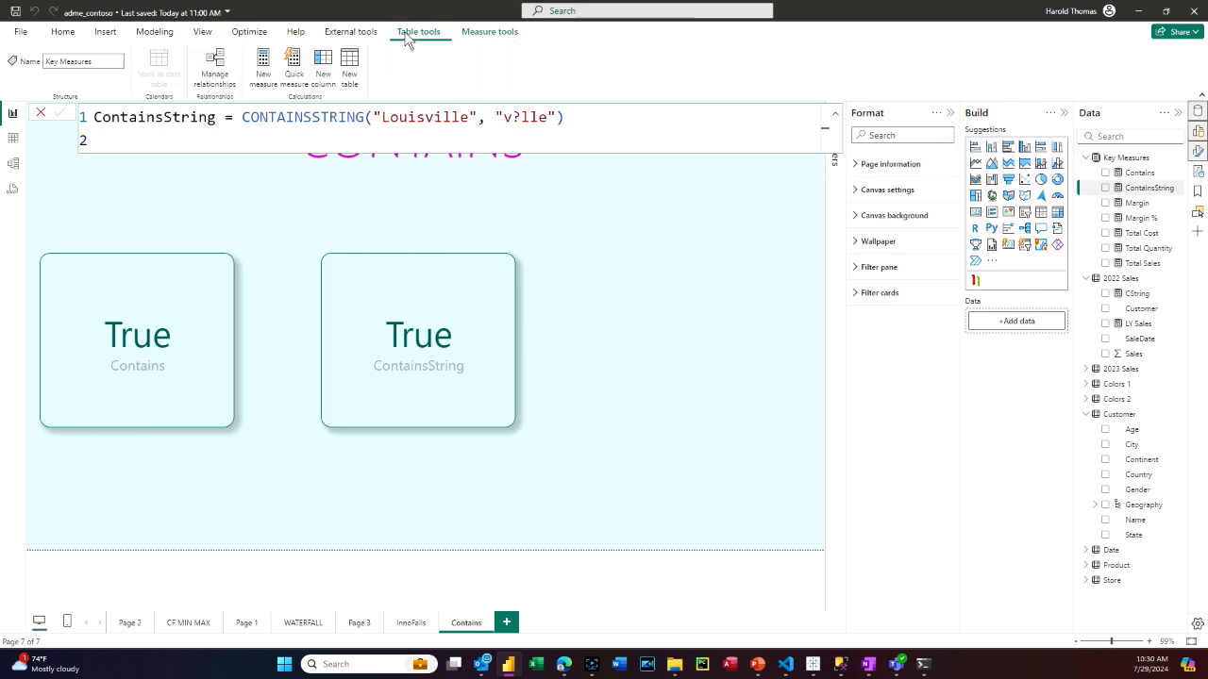
left_click(350, 72)
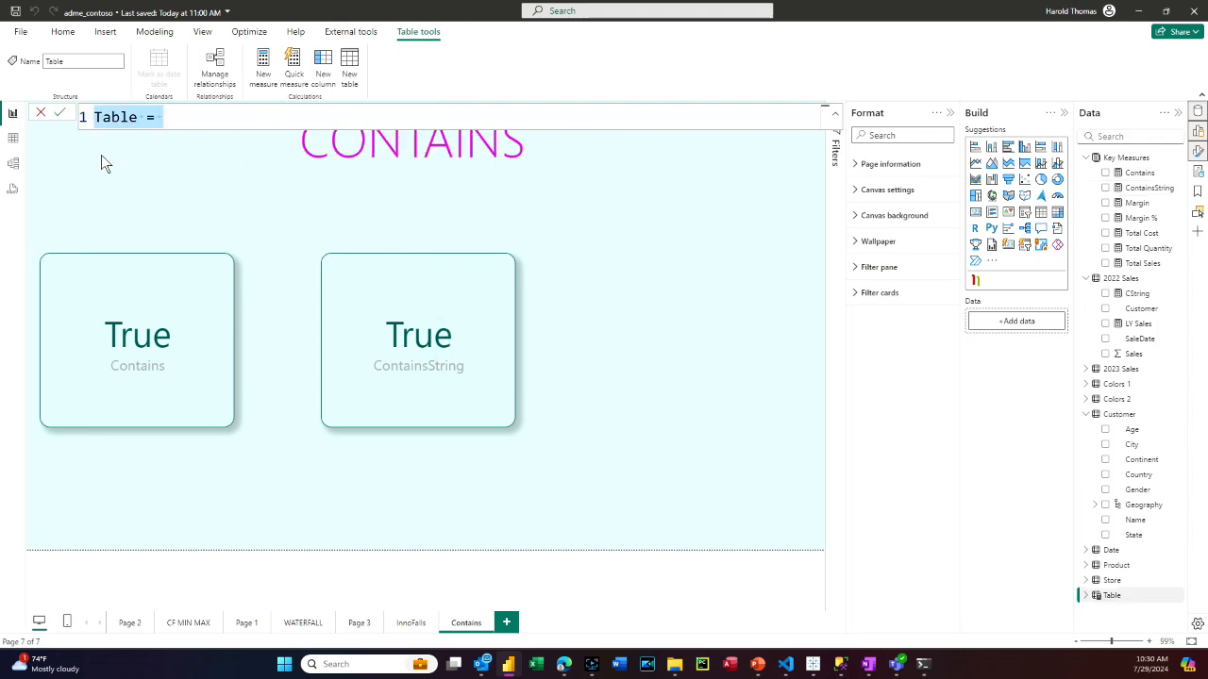
left_click(12, 139)
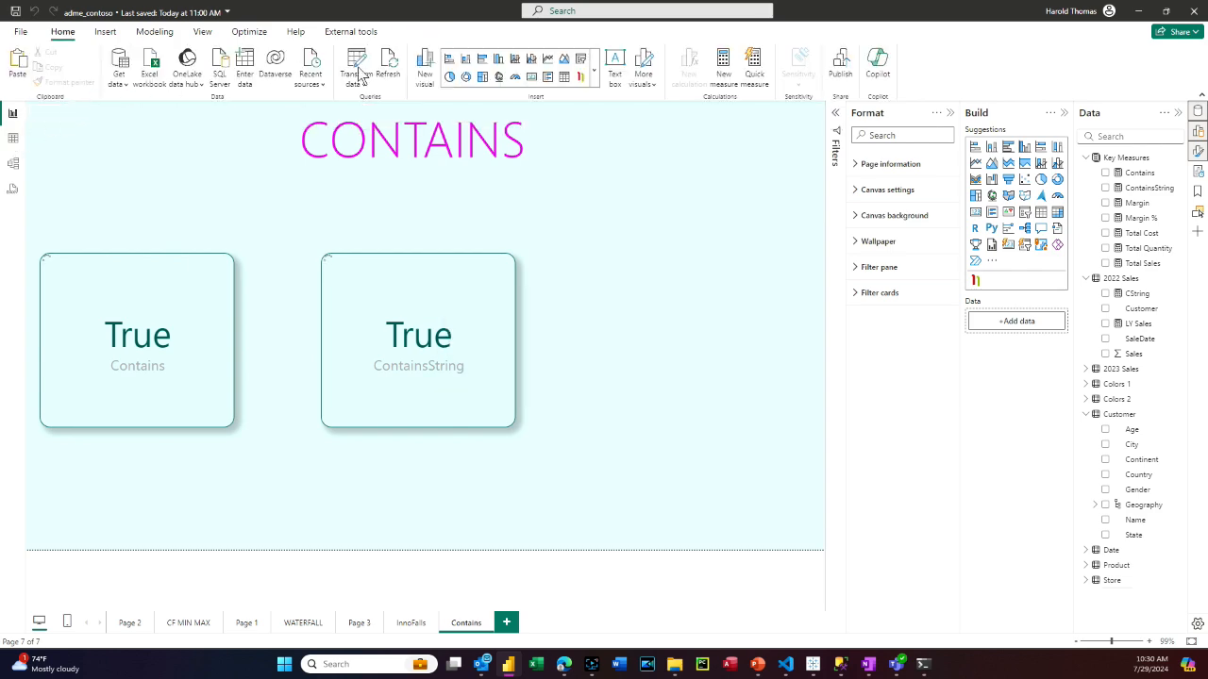
Create a new calculated table and replace its default name in the formula with Ville Shirts
left_click(14, 138)
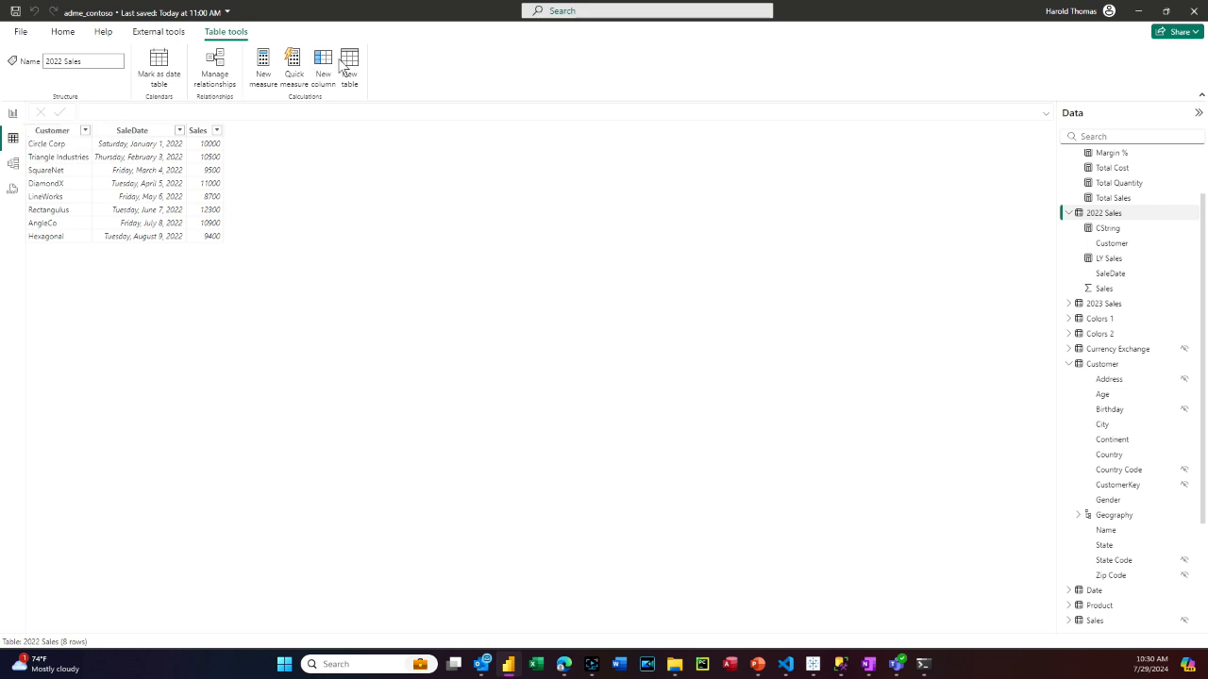
left_click(349, 61)
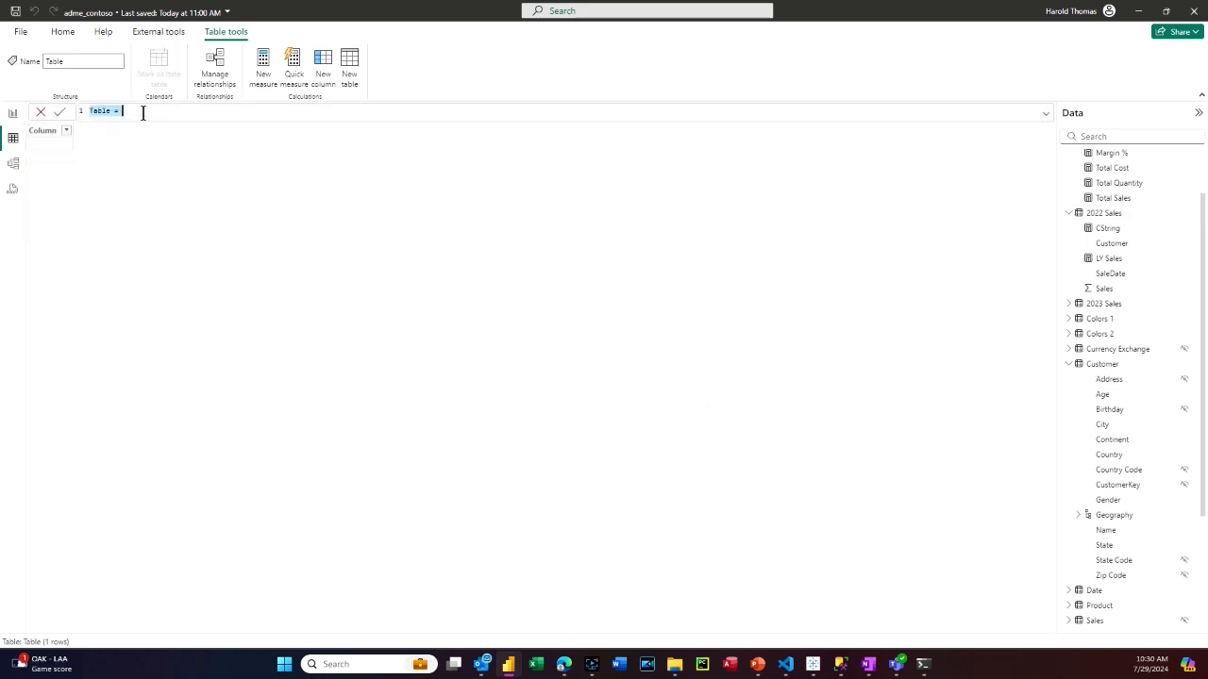
scroll(142, 113, "up", 5, "ctrl")
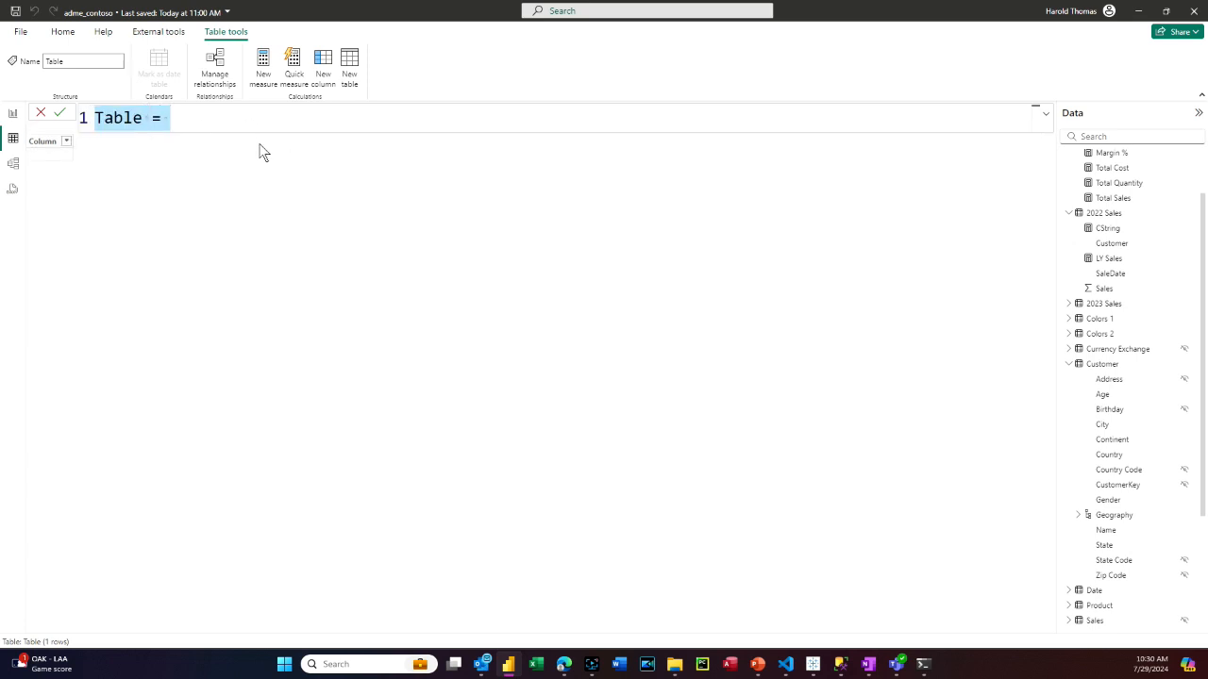
left_click(187, 117)
key("ctrl+a")
key("BackSpace")
type("Vi")
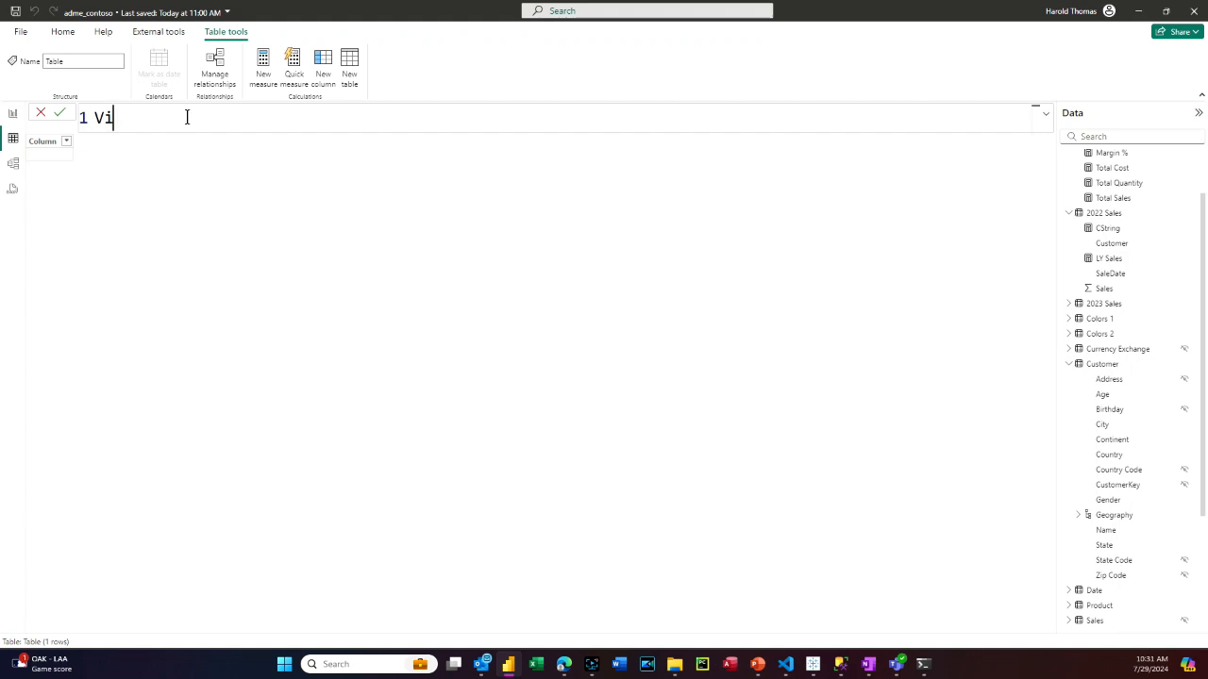
type("lle")
type(" Shirts")
Begin the Ville Shirts formula with CALCULATETABLE and add new lines for its arguments
type("CA")
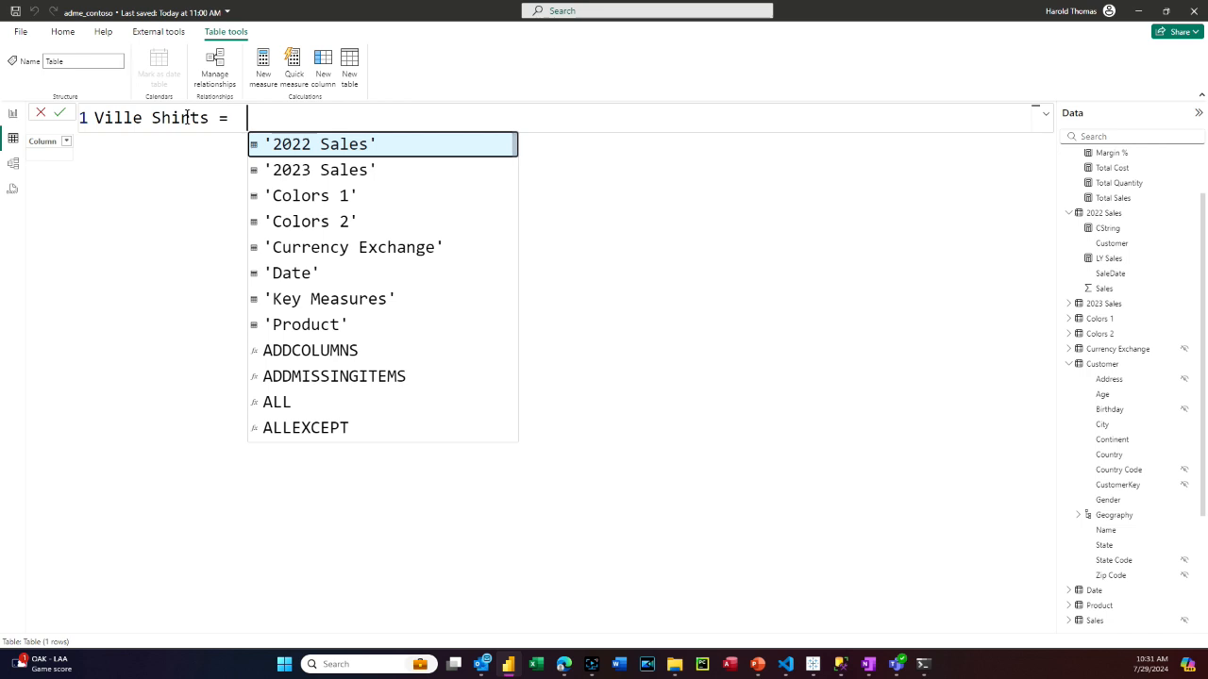
type("L")
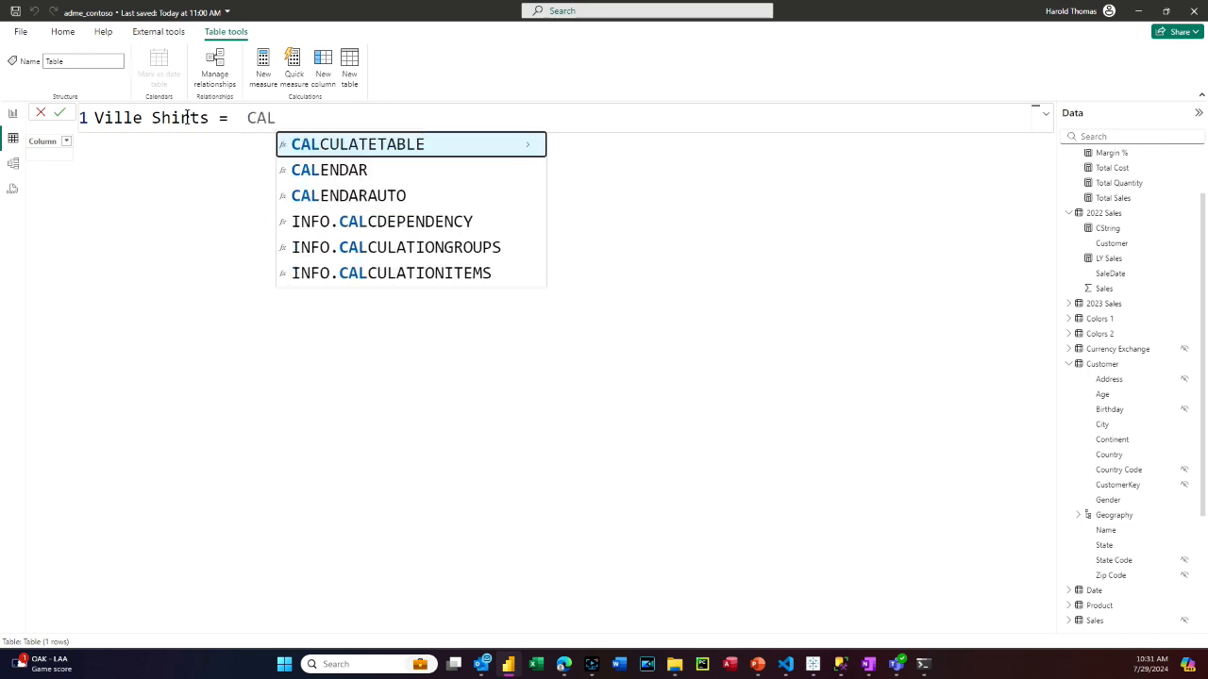
key("Tab")
key("shift+Return")
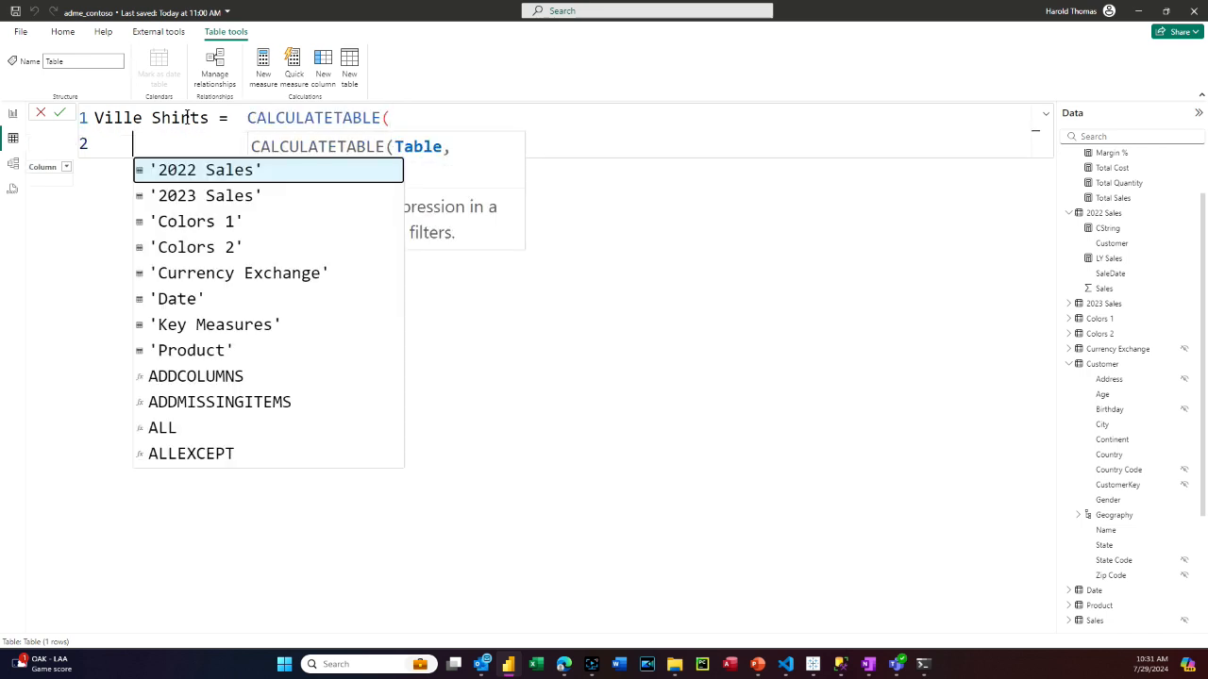
left_click(477, 114)
key("shift+Return")
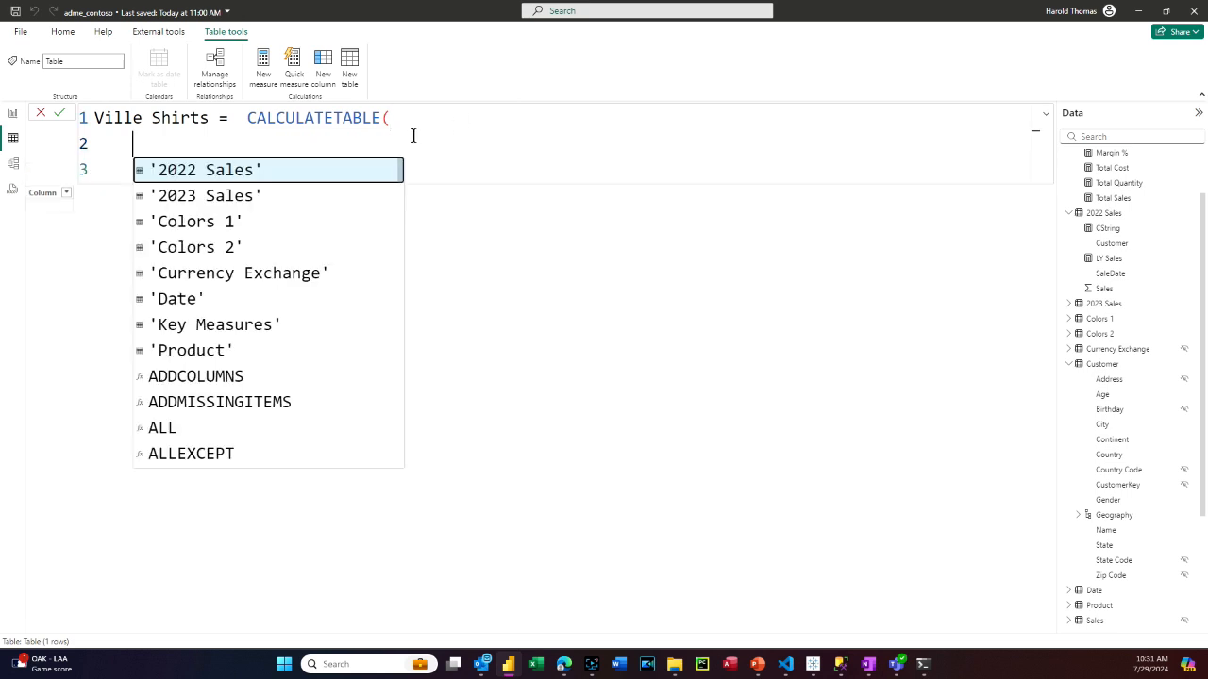
key("Tab")
key("Tab")
key("BackSpace")
key("BackSpace")
key("BackSpace")
key("BackSpace")
key("BackSpace")
key("BackSpace")
key("BackSpace")
key("BackSpace")
key("BackSpace")
key("BackSpace")
key("BackSpace")
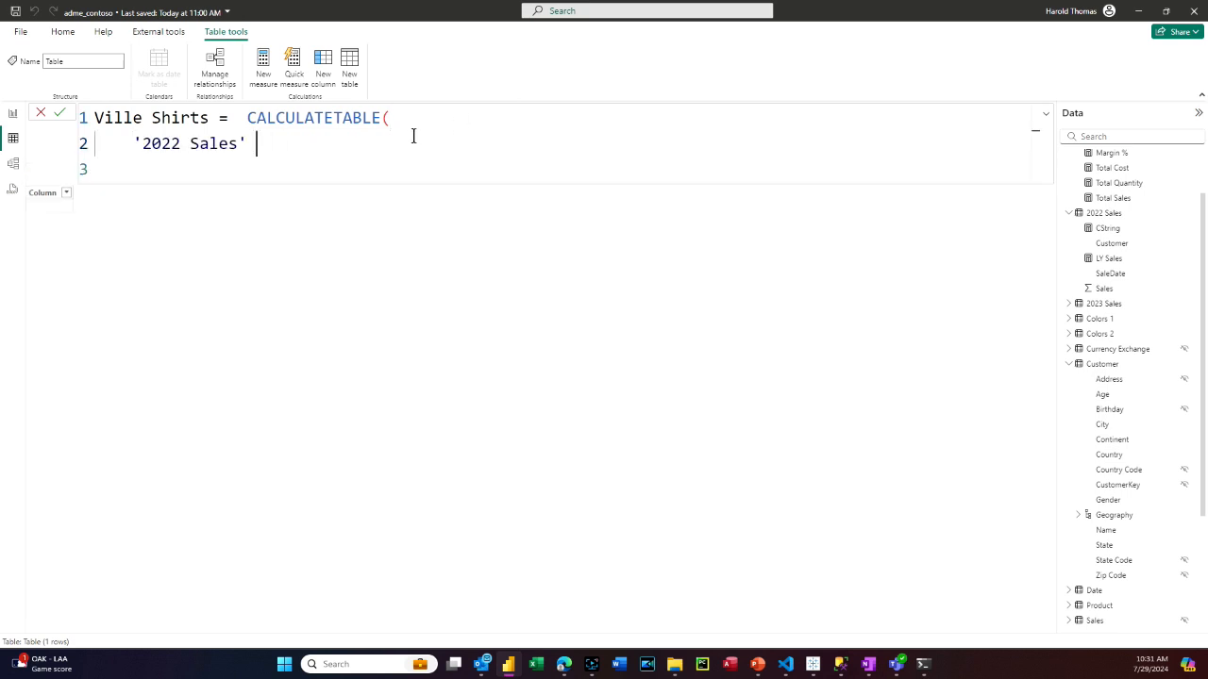
key("BackSpace")
key("BackSpace")
key("BackSpace")
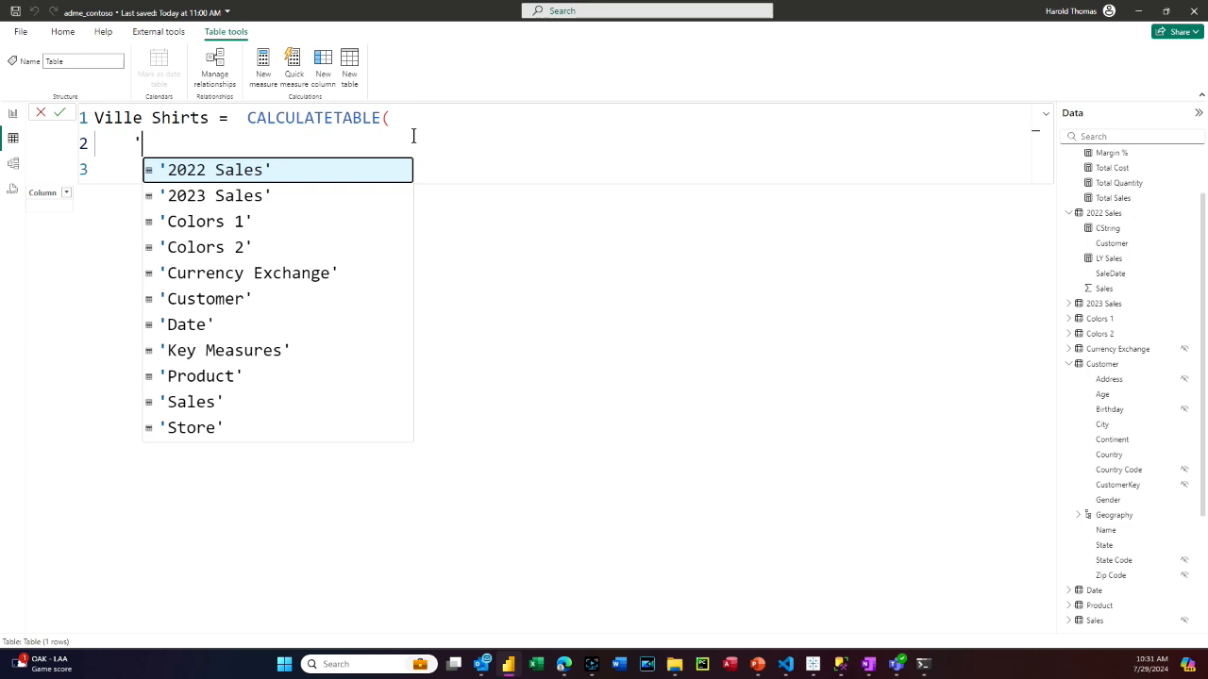
key("Tab")
key("BackSpace")
key("BackSpace")
key("BackSpace")
key("BackSpace")
key("BackSpace")
key("BackSpace")
key("BackSpace")
key("BackSpace")
key("BackSpace")
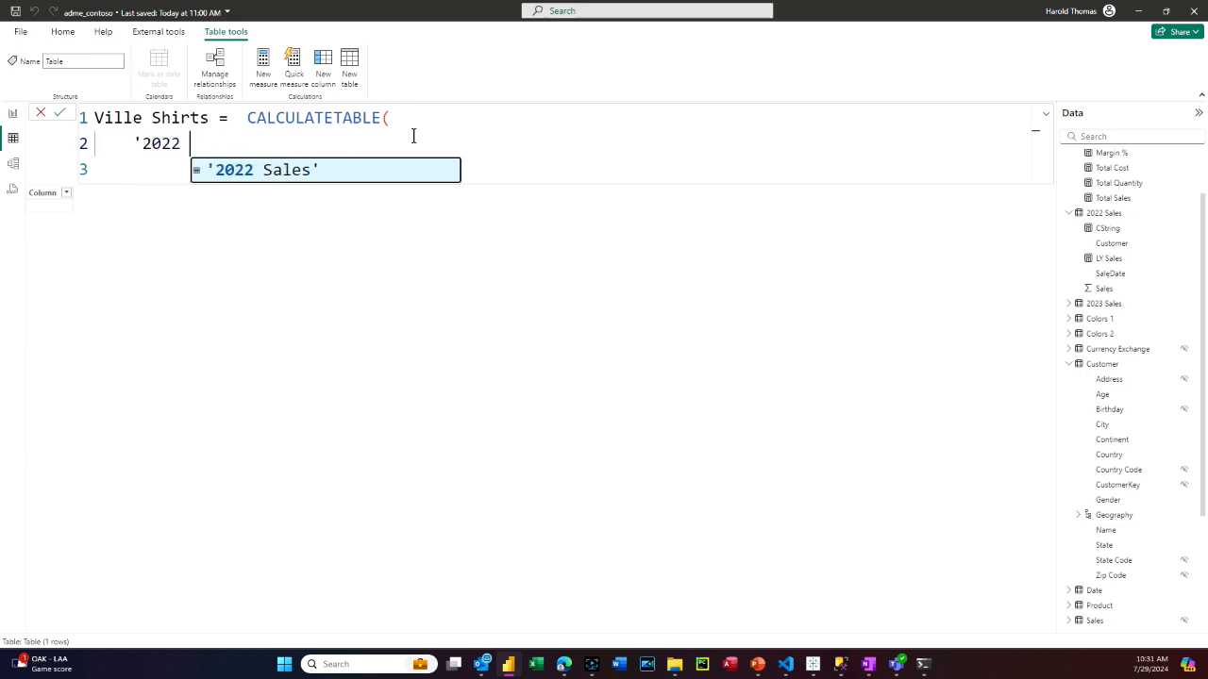
key("BackSpace")
key("BackSpace")
key("BackSpace")
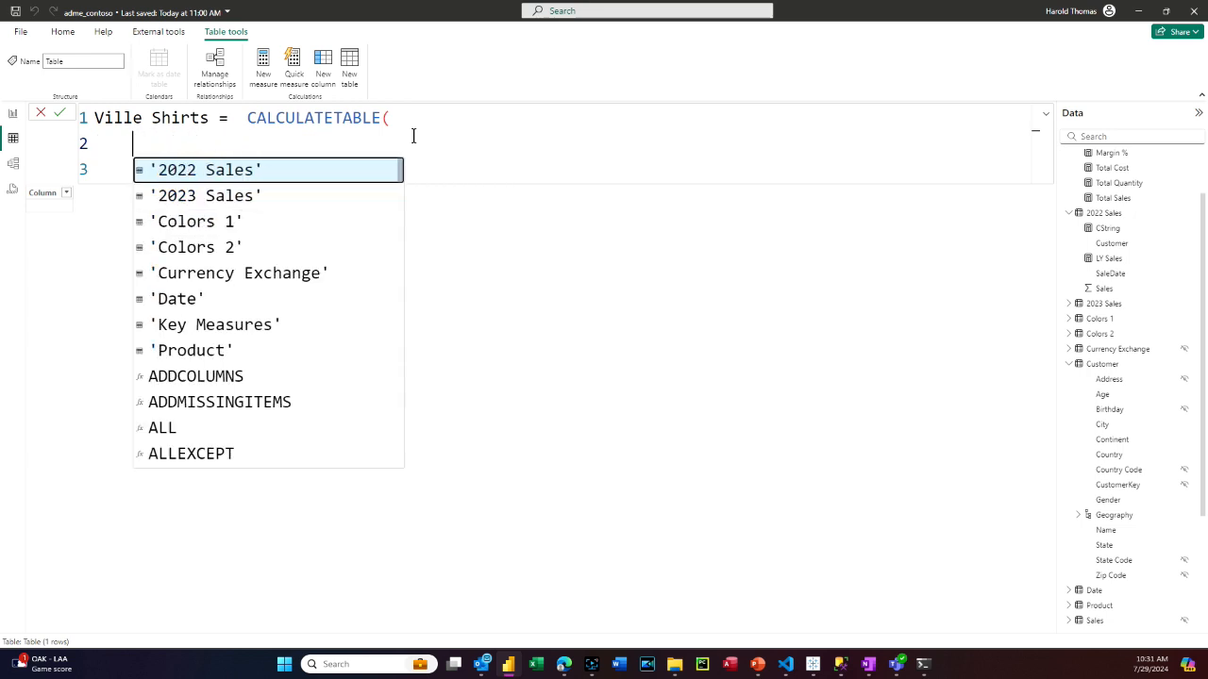
key("Escape")
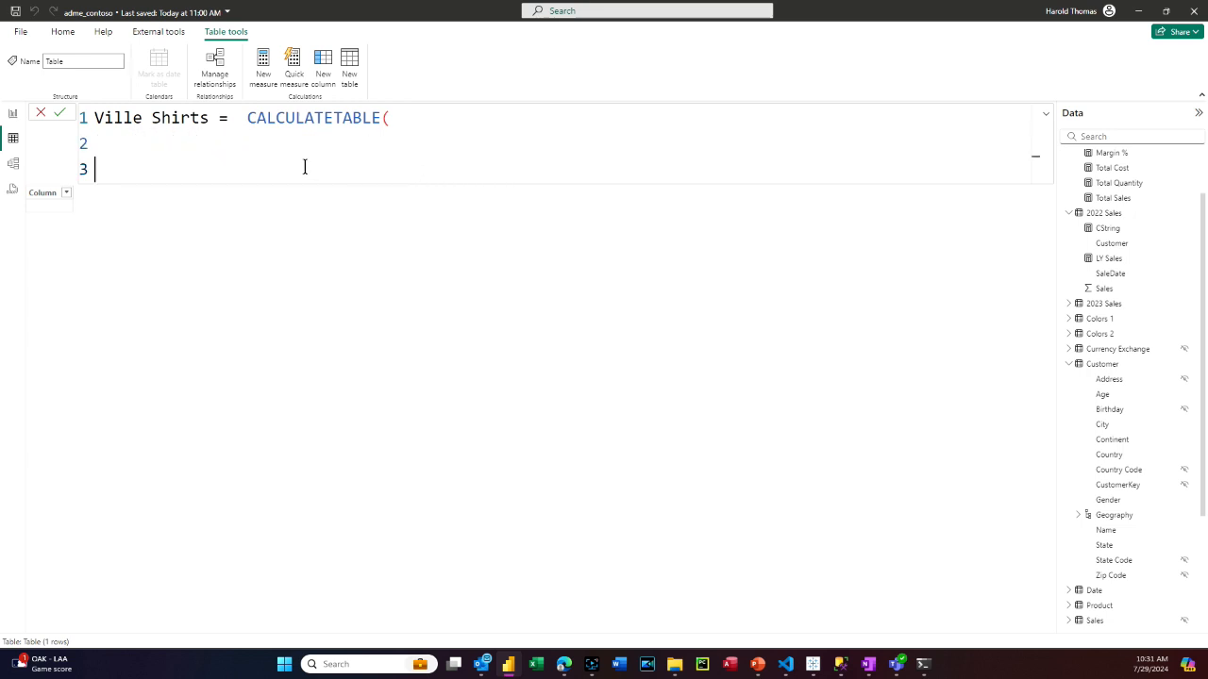
Indent the second formula line, enter the Customer table as CALCULATETABLE's first argument, and start a new line
left_click(213, 141)
key("Tab")
key("Tab")
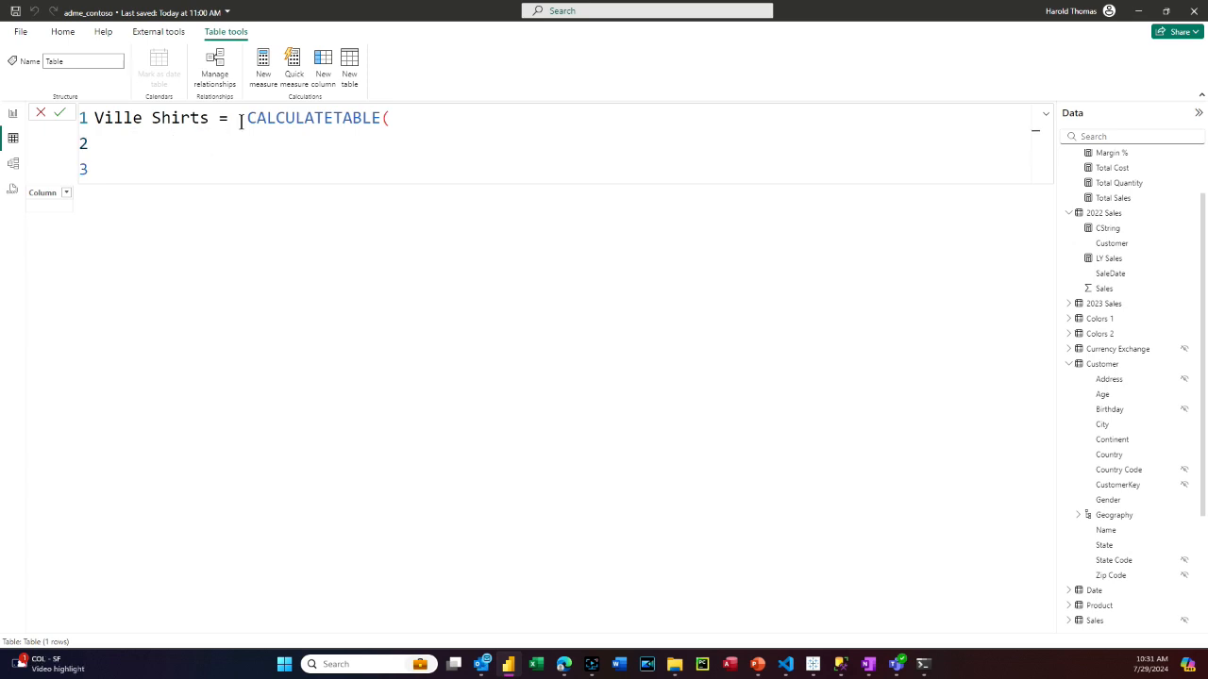
type("Custoe")
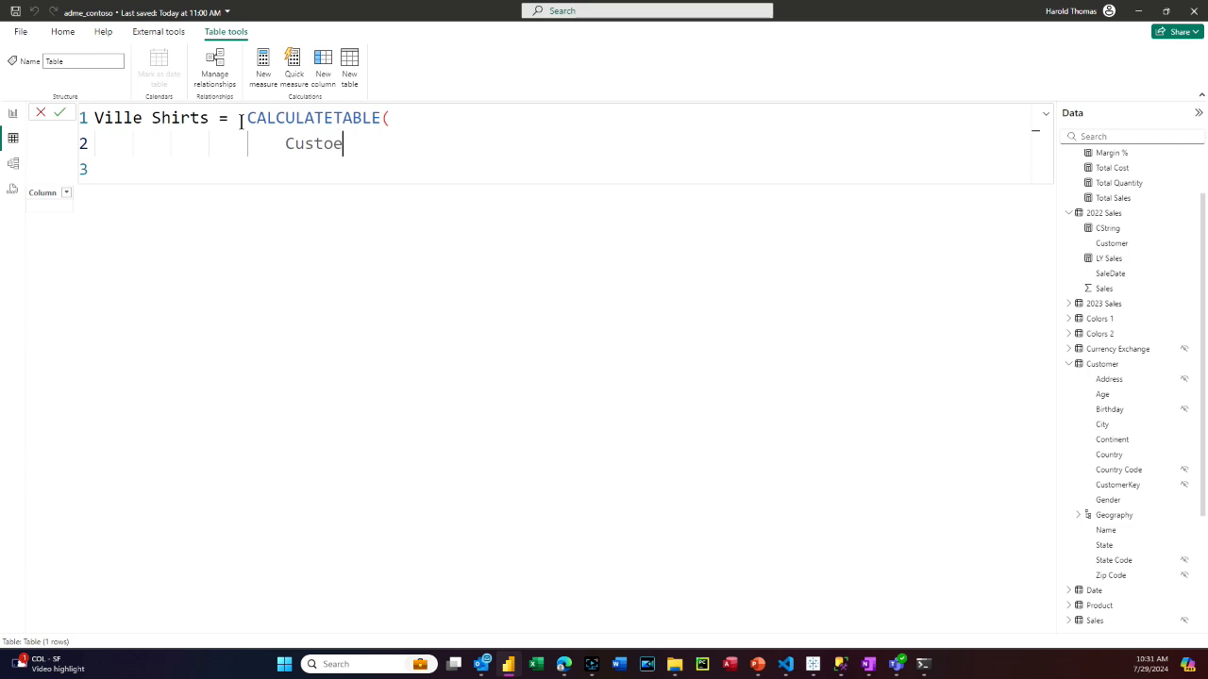
key("BackSpace")
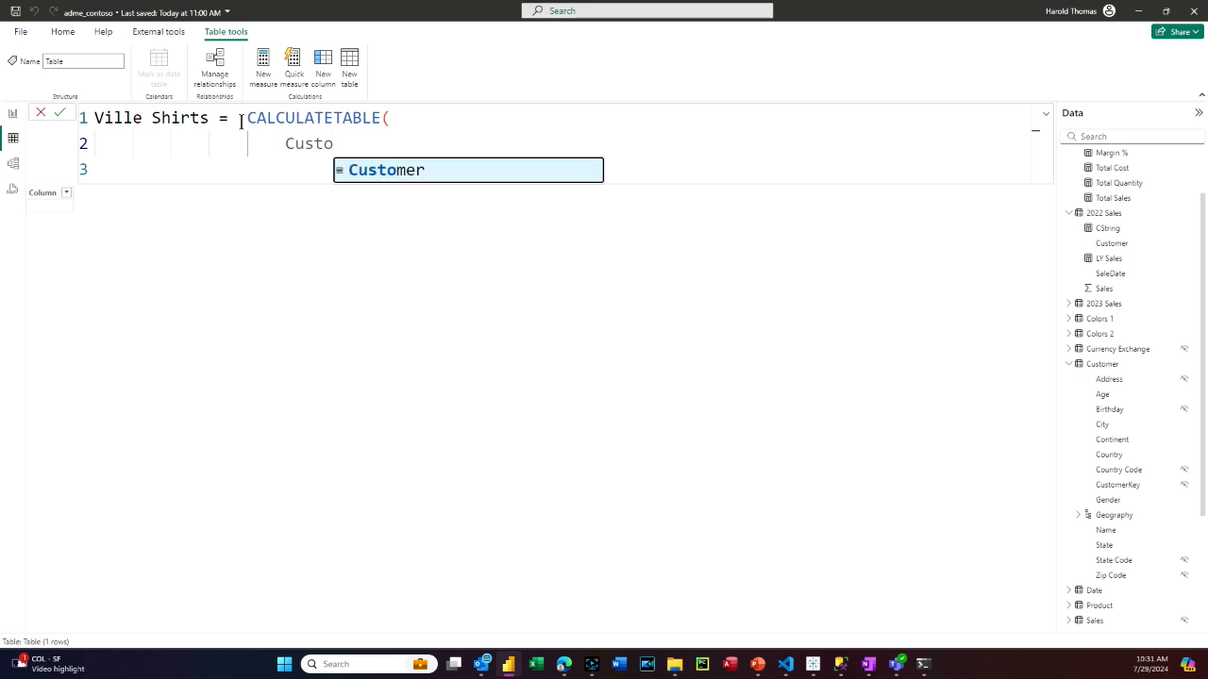
type("er,")
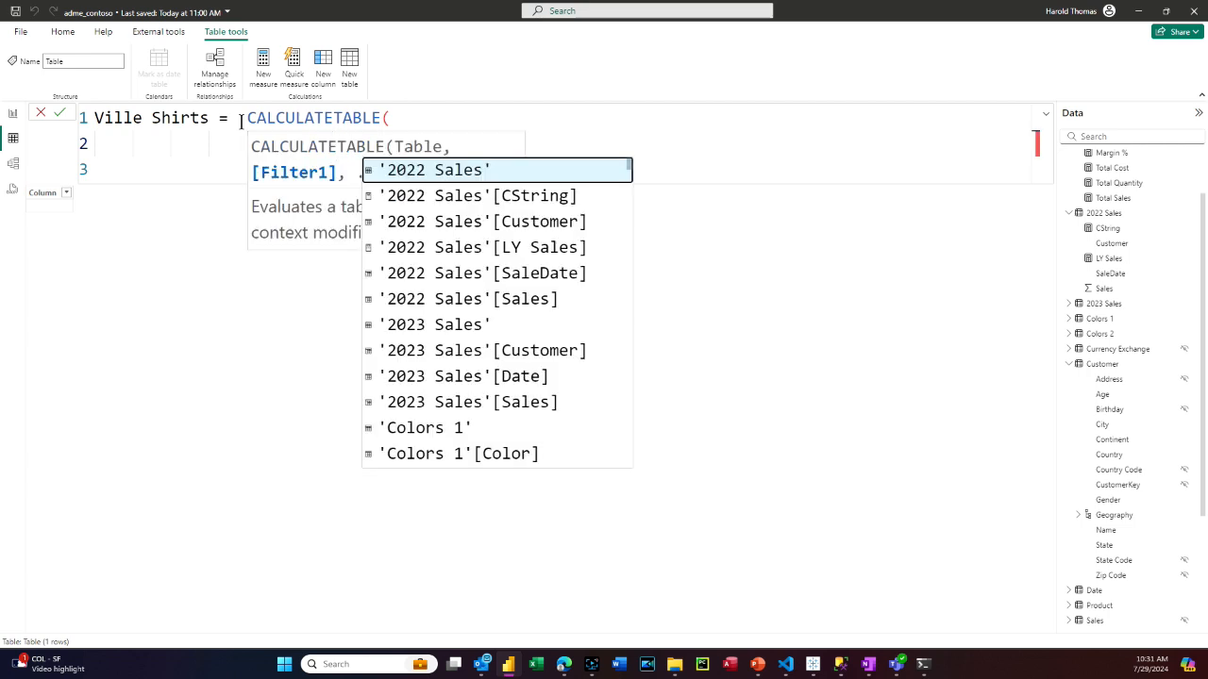
key("shift+Return")
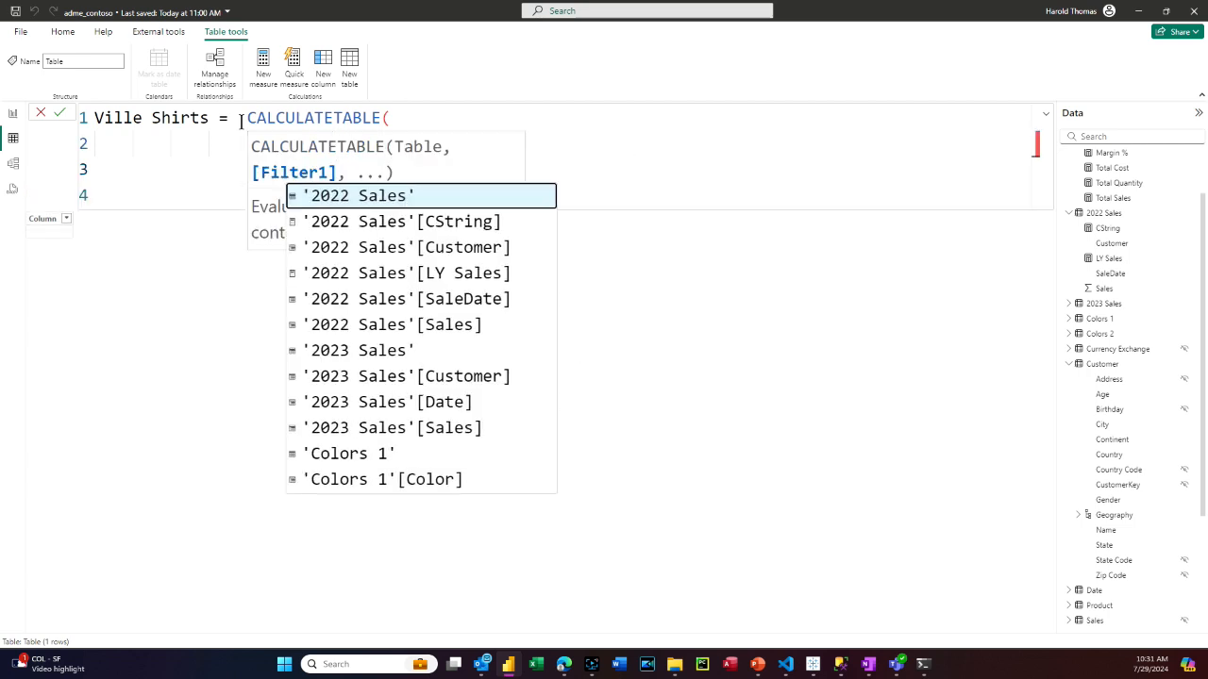
key("Tab")
key("Escape")
key("Escape")
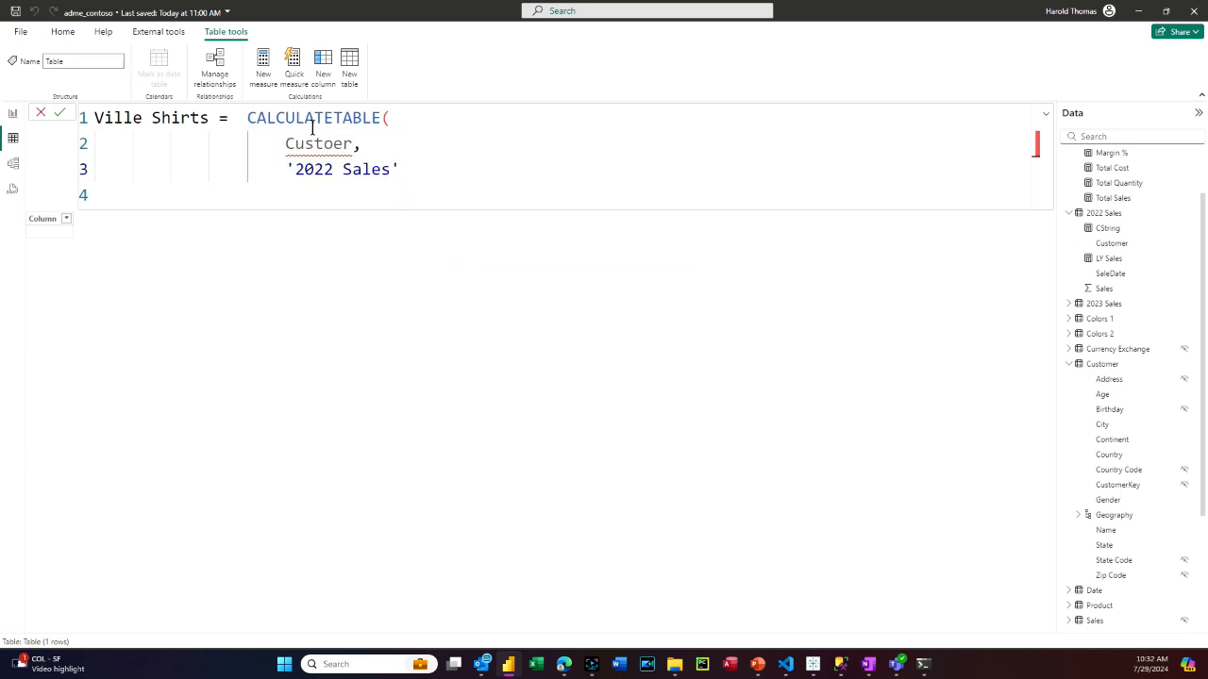
Correct the misspelled table name in CALCULATETABLE's first argument to Customer
left_click(333, 144)
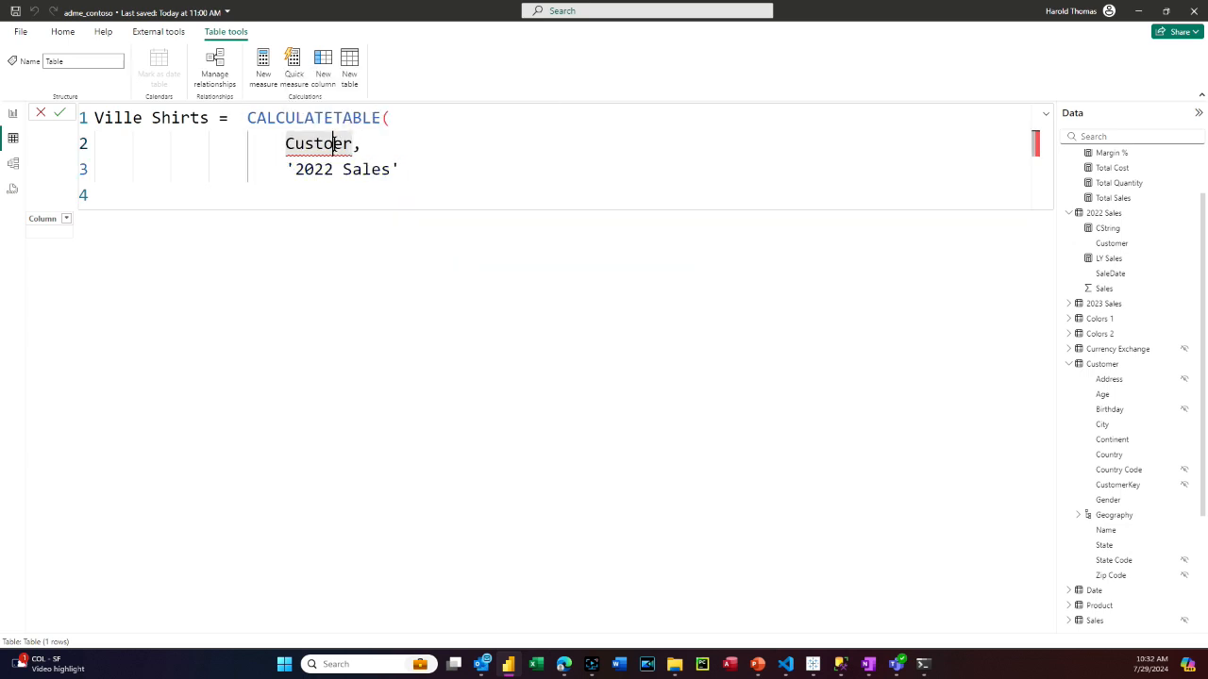
type("m")
key("Escape")
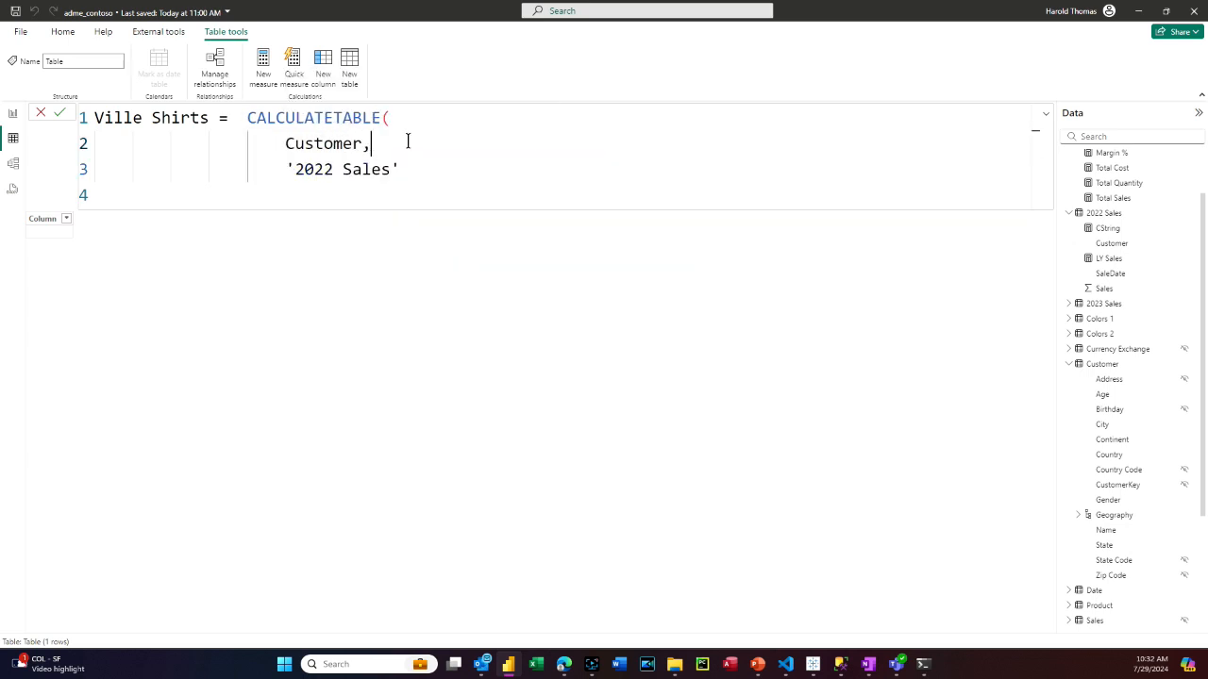
Replace '2022 Sales' on the third line with a FILTER over the Customer table, leaving a new line for its condition
left_click_drag(397, 169, 286, 176)
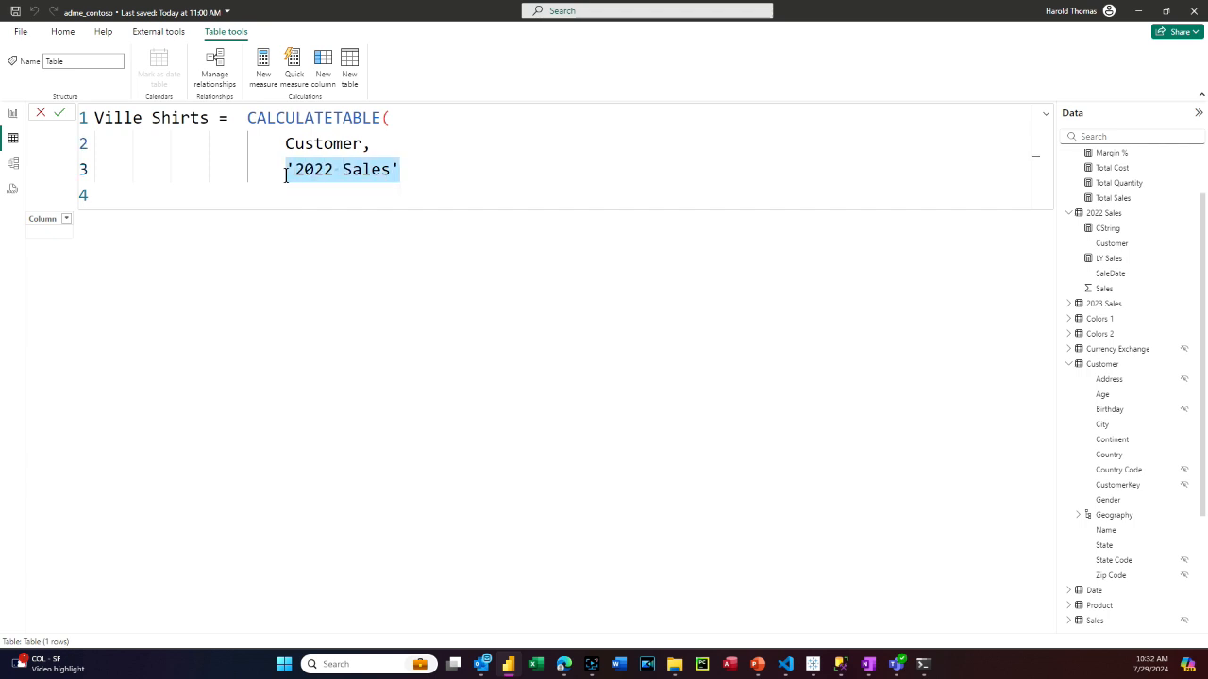
type("FILTER")
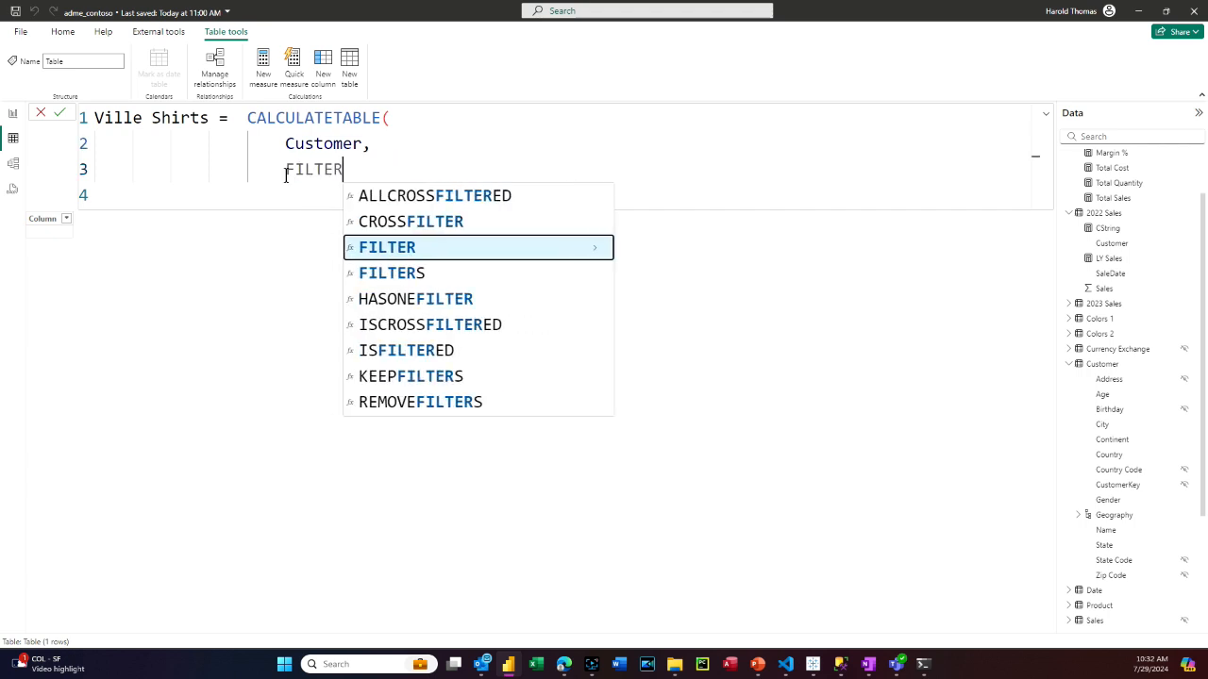
type("(")
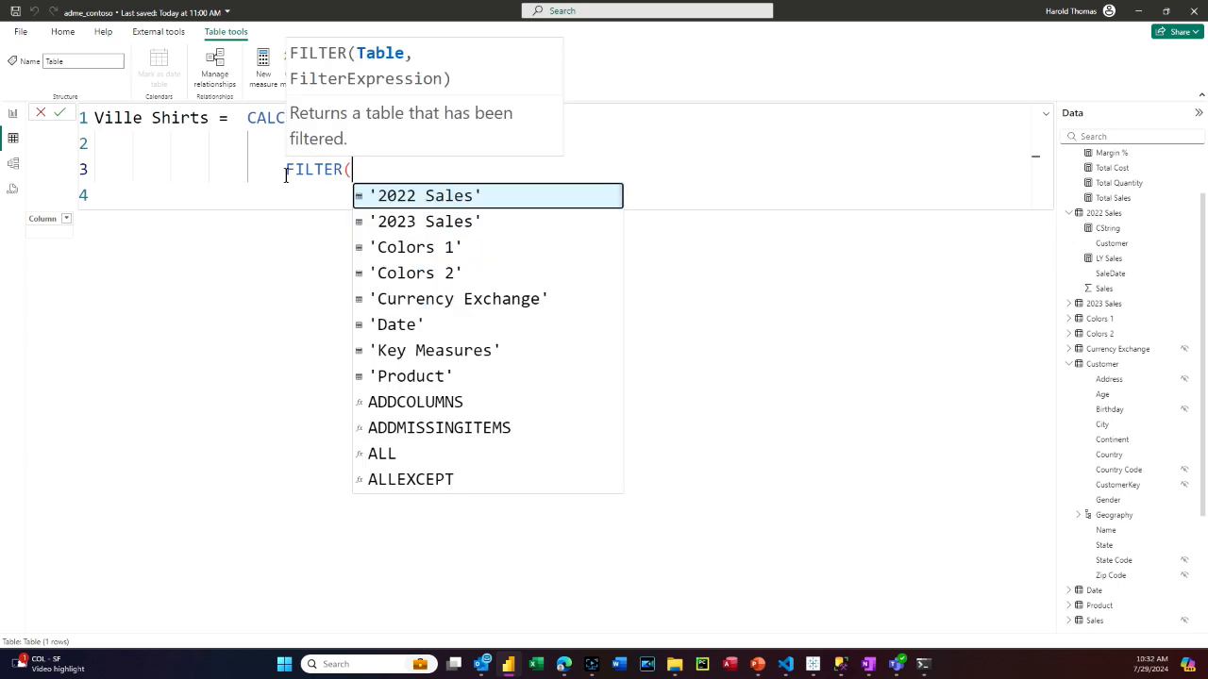
key("shift+Return")
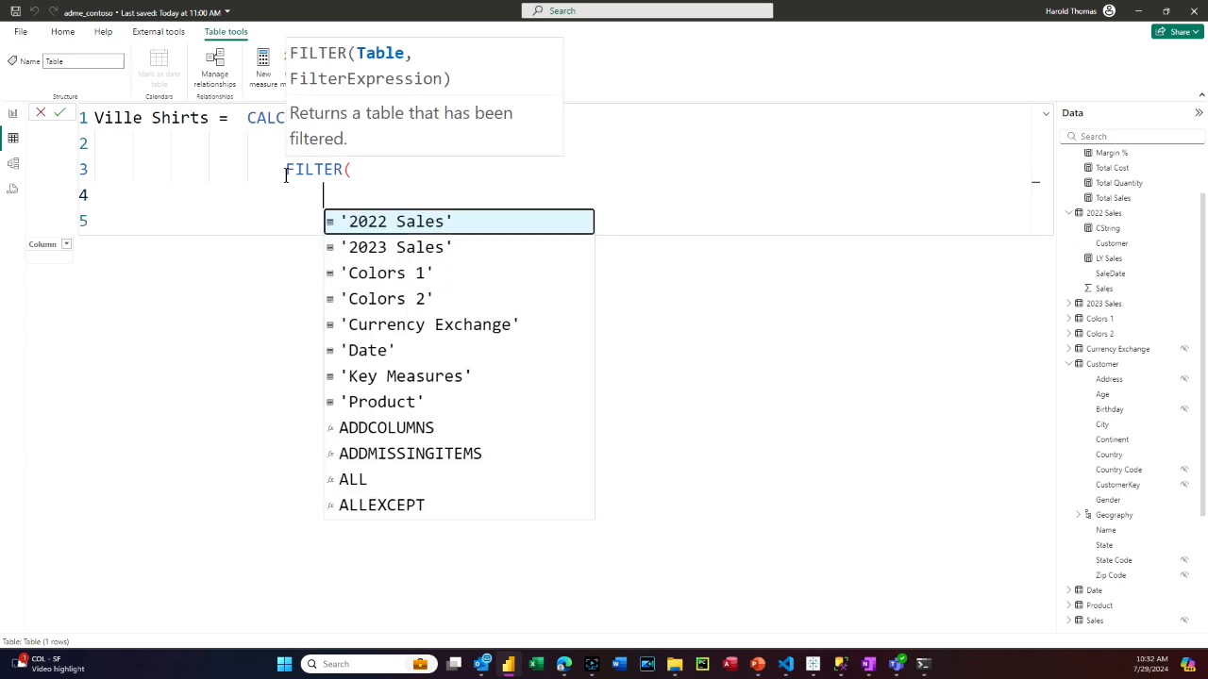
type("Customer")
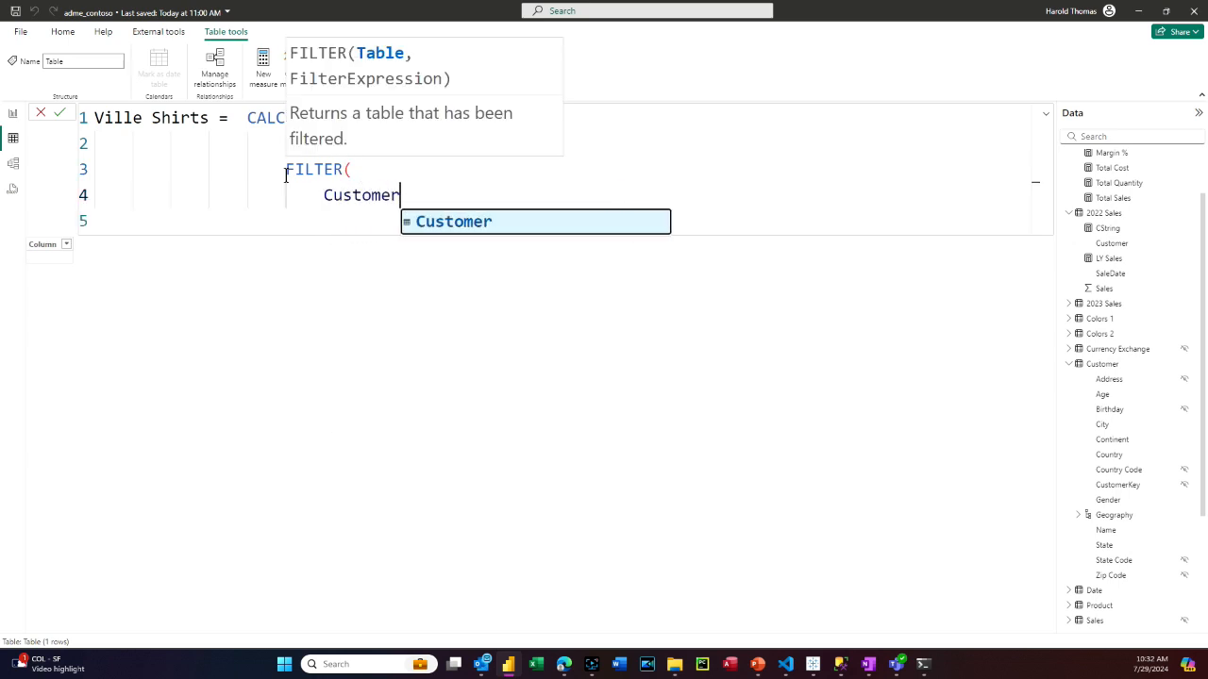
type(",")
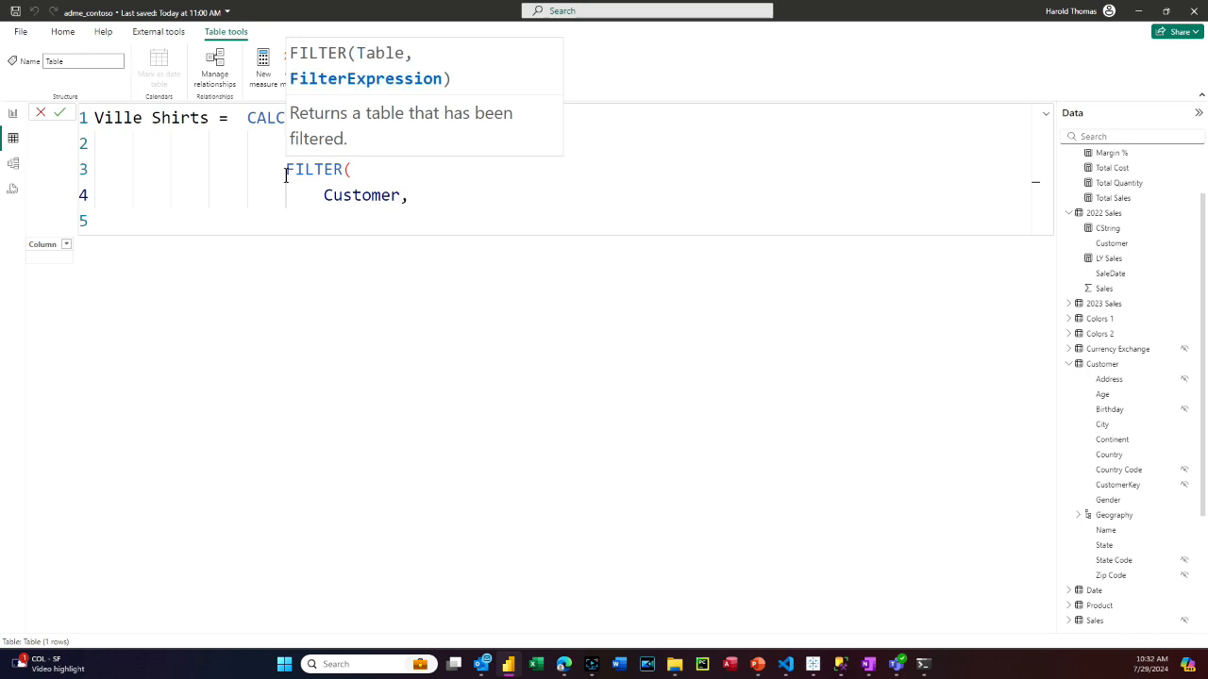
key("shift+Return")
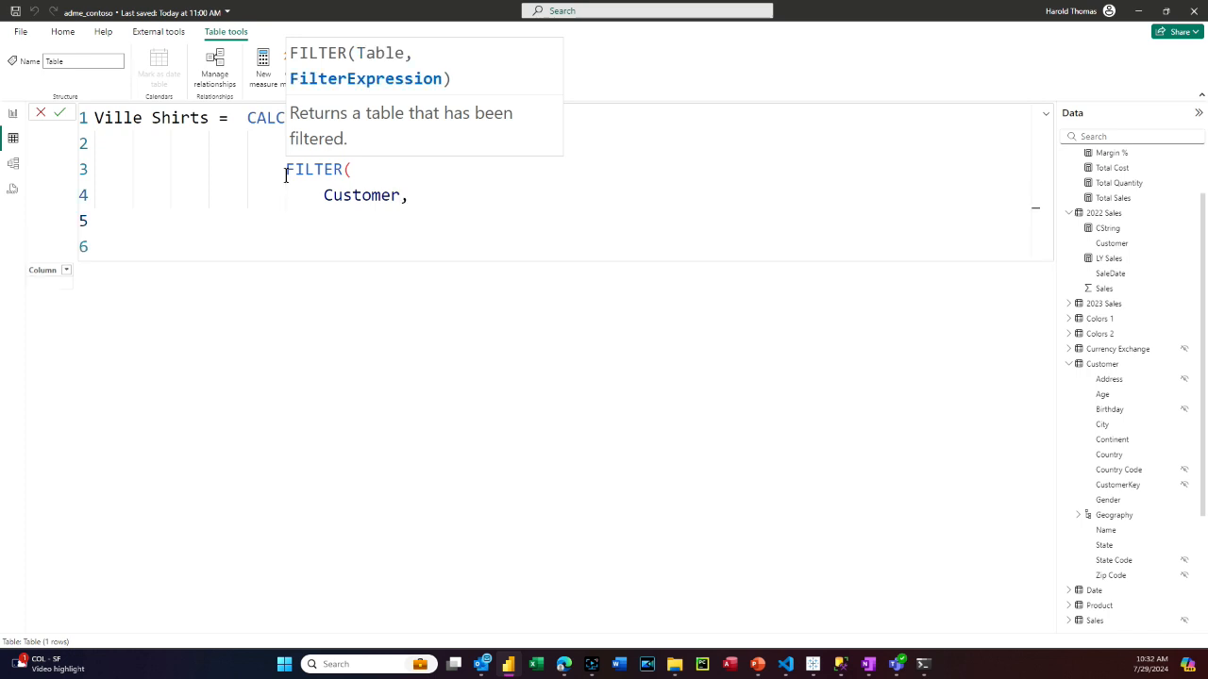
Add CONTAINSSTRING as the FILTER condition and start its arguments on a new line
type("CONTAINSS")
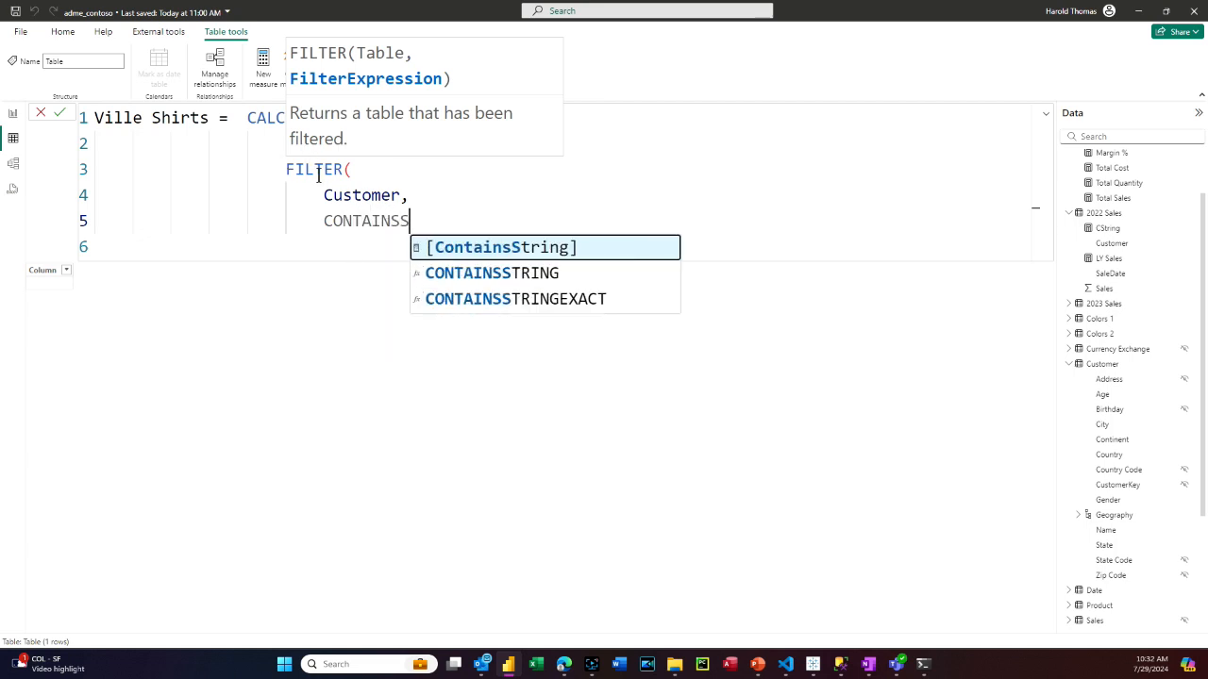
left_click(447, 275)
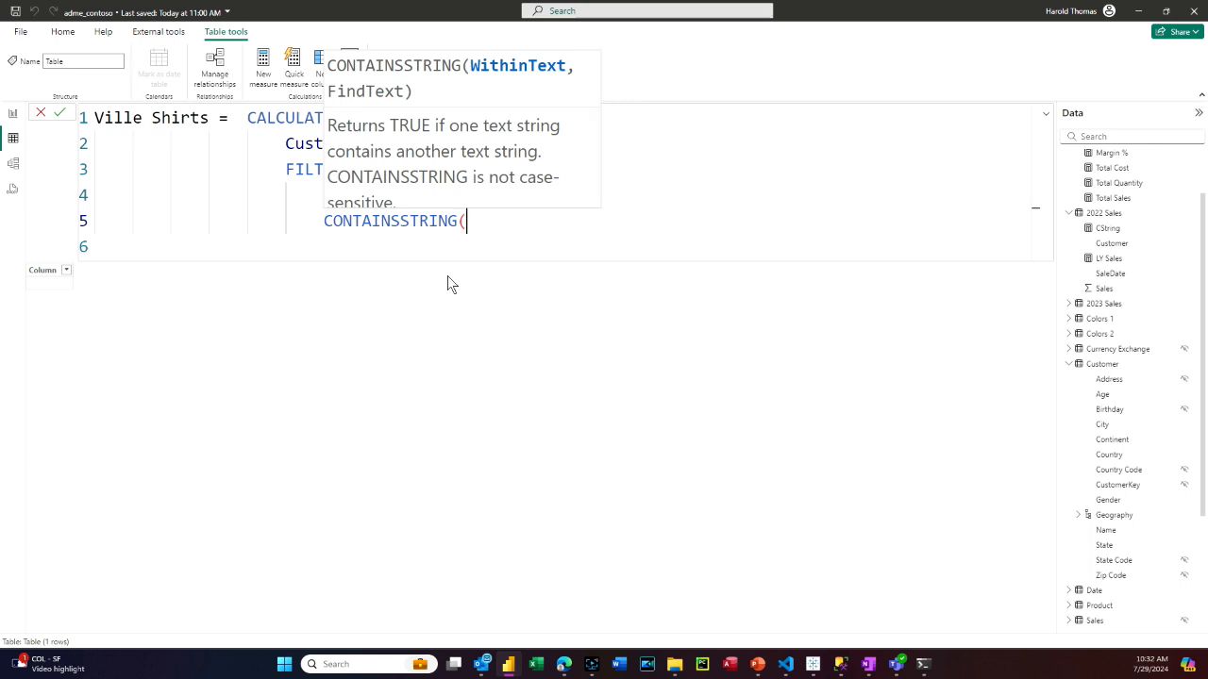
type("Custo")
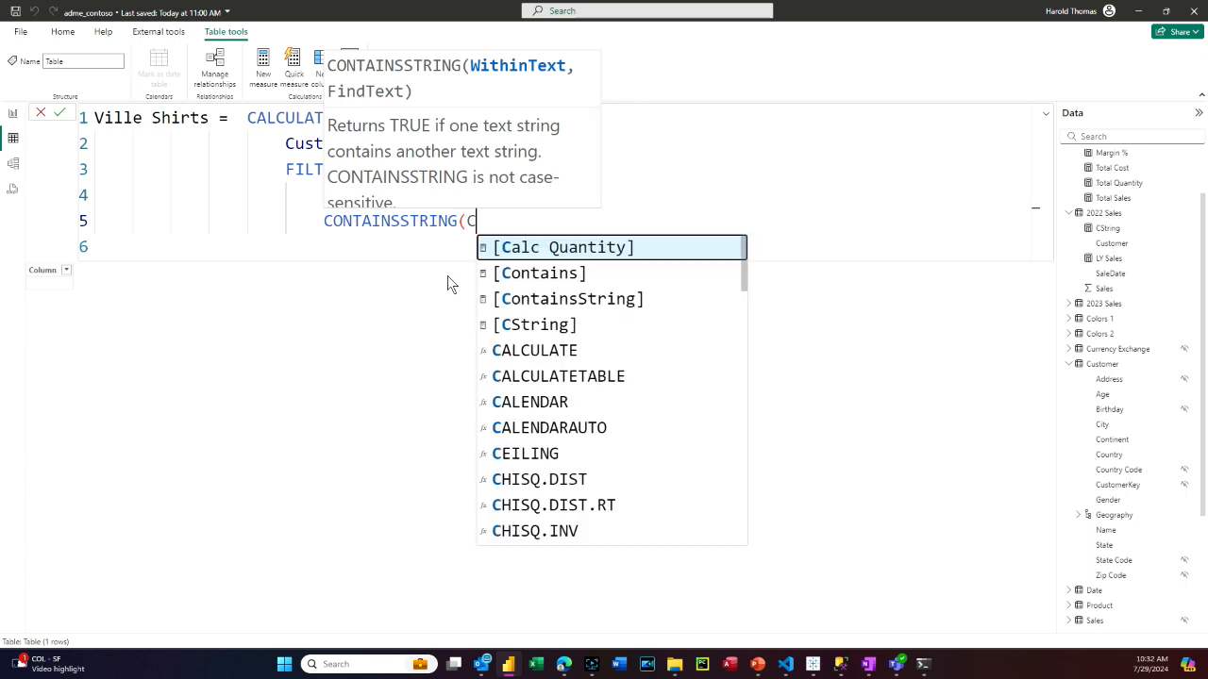
key("BackSpace")
key("BackSpace")
key("BackSpace")
key("BackSpace")
key("BackSpace")
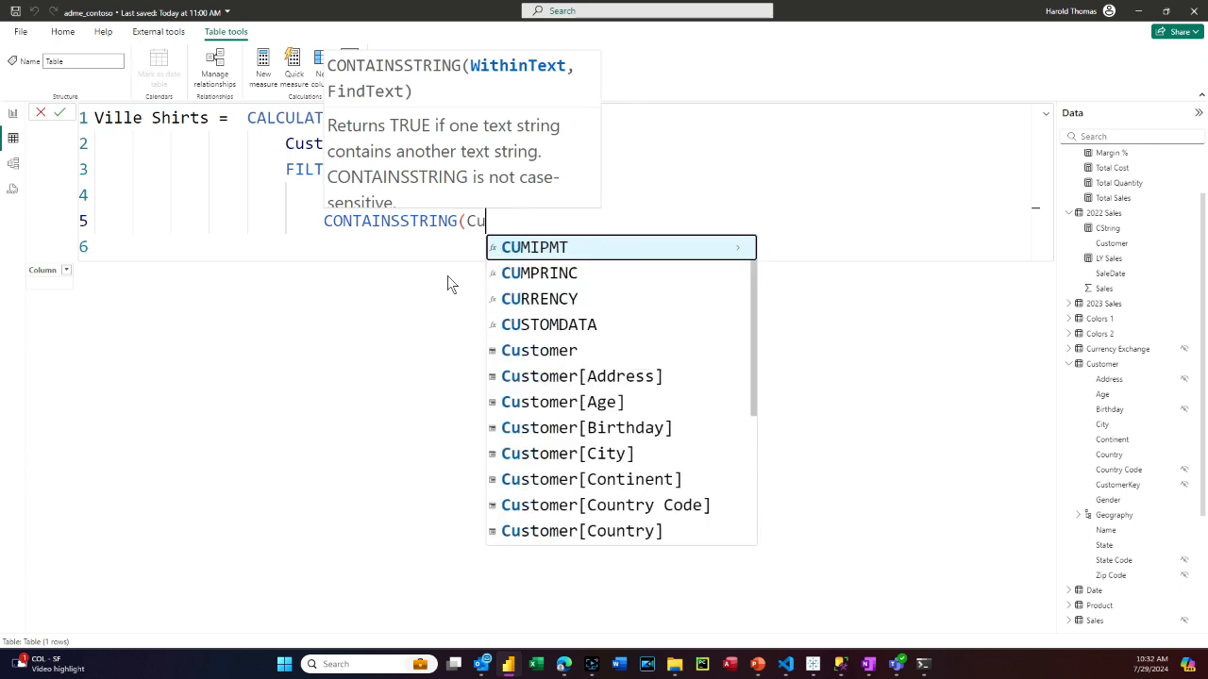
key("shift+Return")
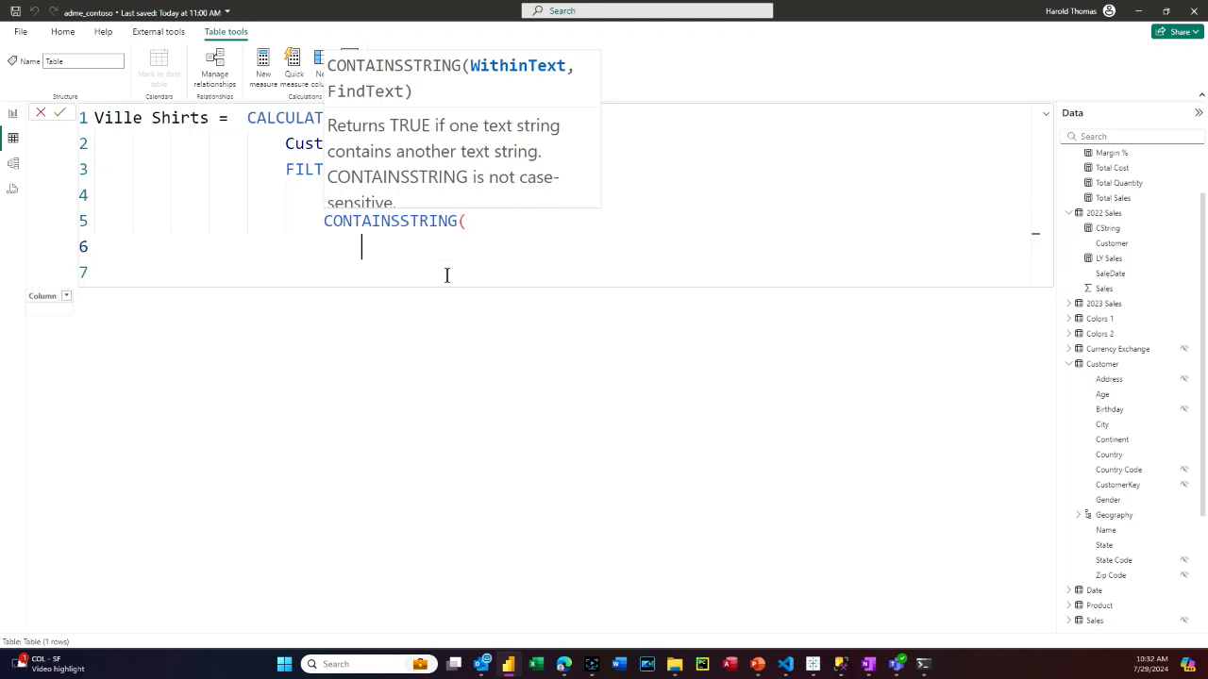
Enter Customer[City] as CONTAINSSTRING's WithinText argument
type("Customer")
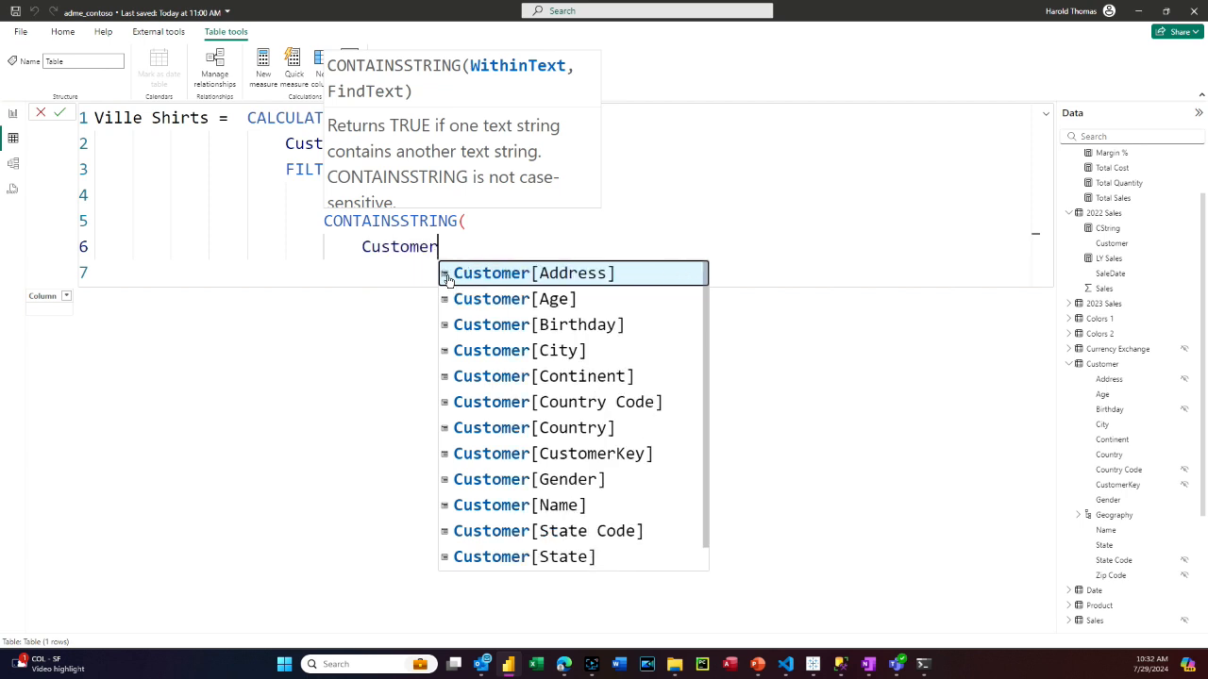
key("BackSpace")
key("BackSpace")
key("BackSpace")
key("BackSpace")
type("omer")
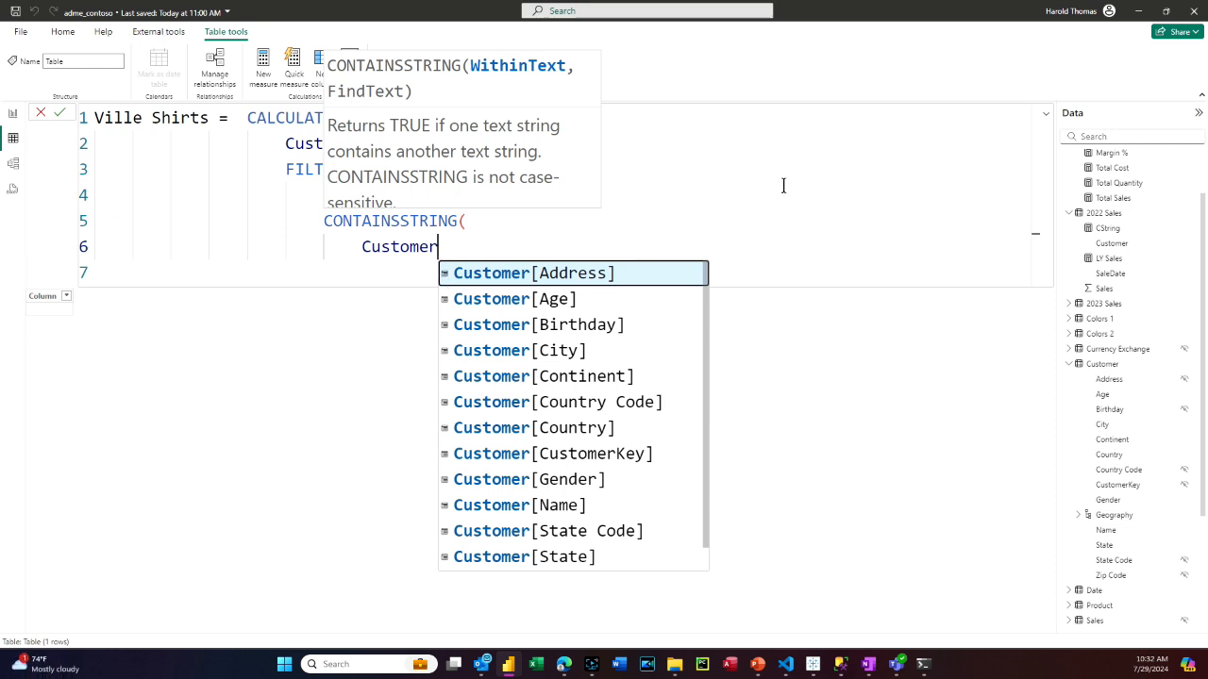
left_click(557, 350)
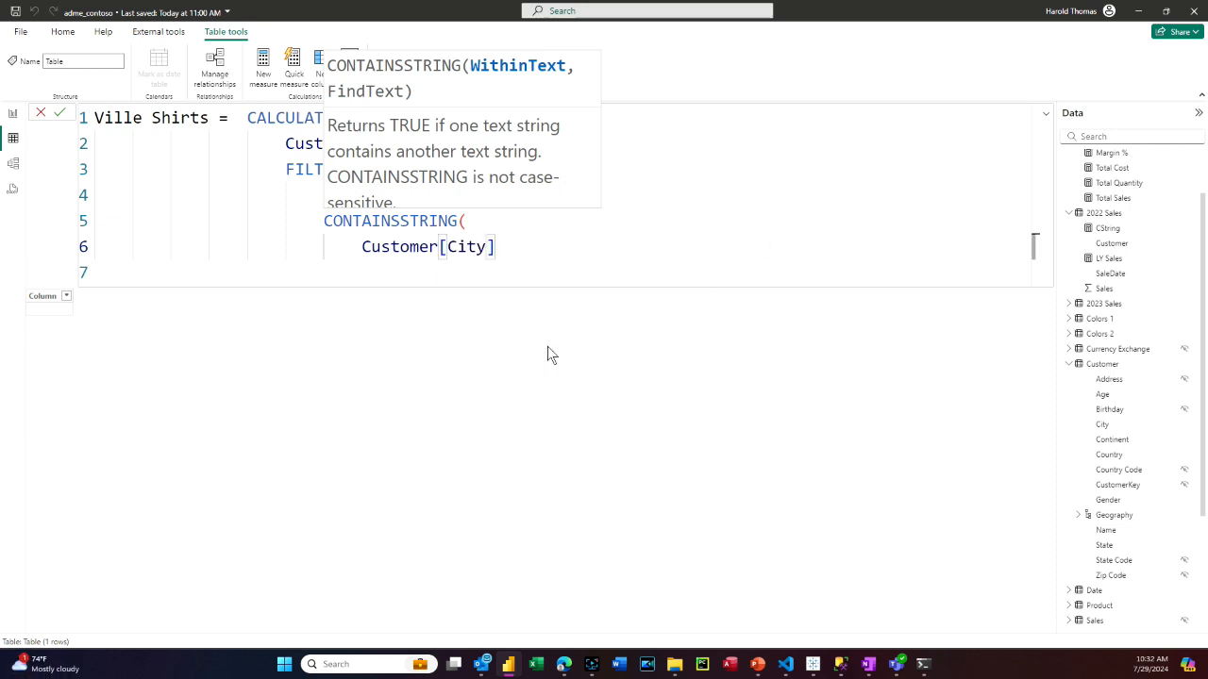
Enter "ville" as CONTAINSSTRING's search text, close all the open functions, and commit the Ville Shirts table formula
type(", \"vi;")
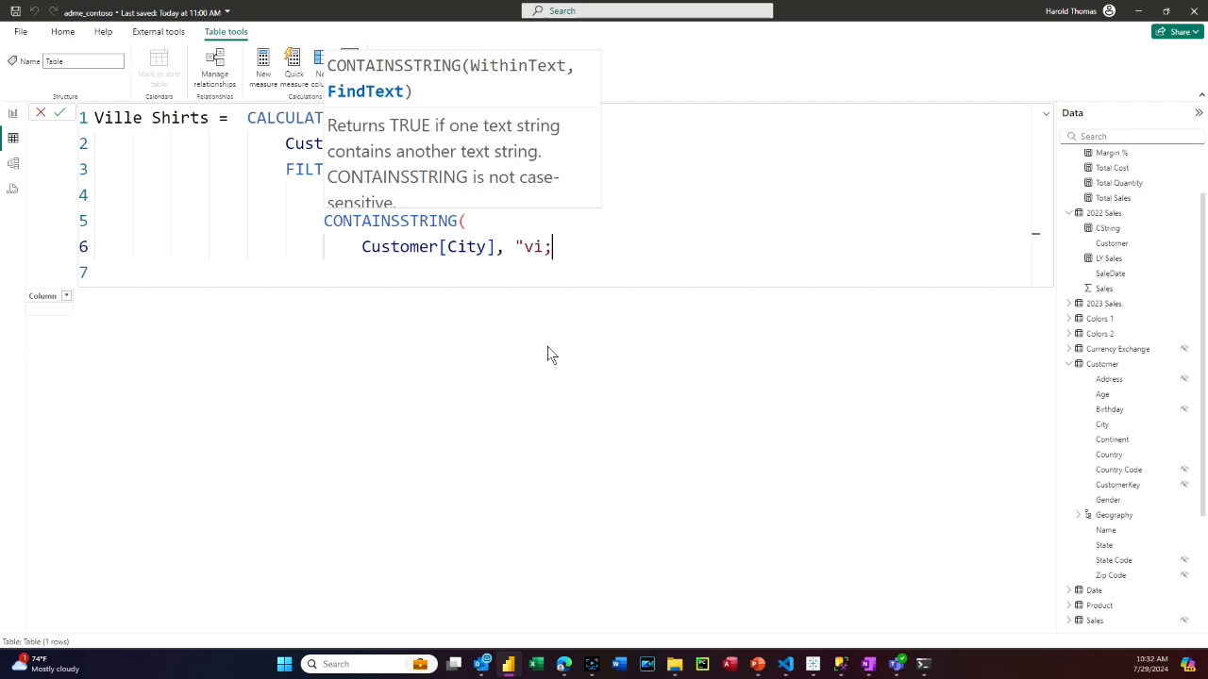
key("BackSpace")
key("BackSpace")
type("ille\"")
key("Return")
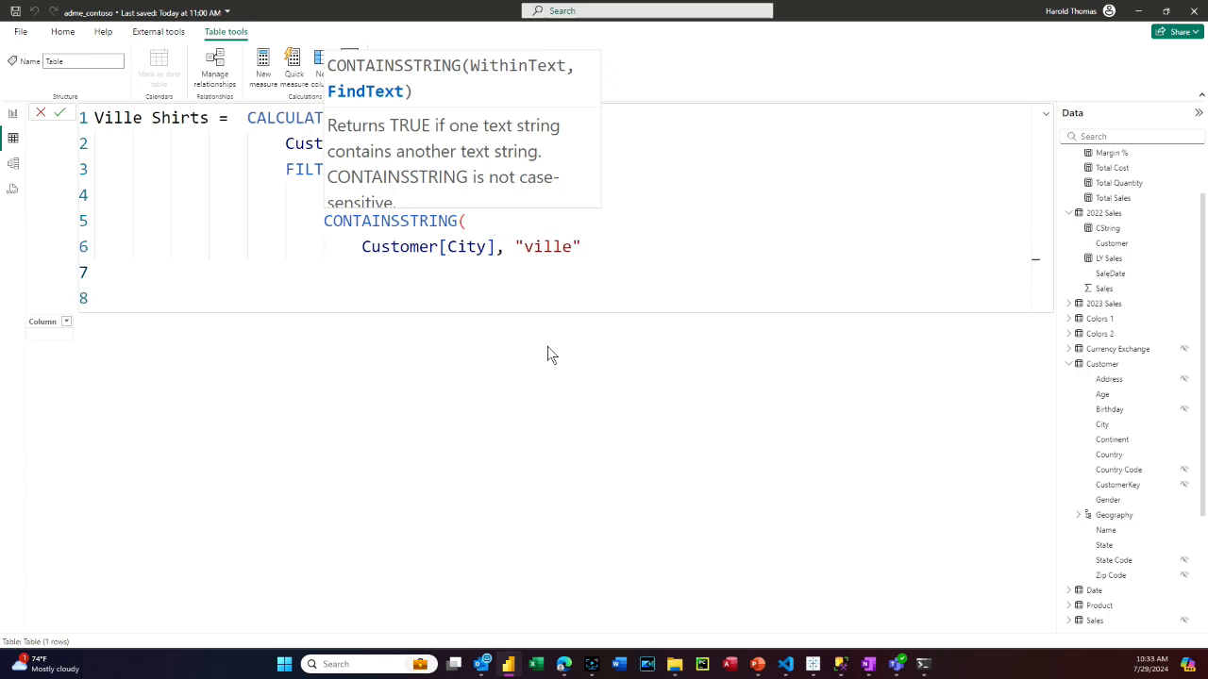
type(")")
left_click(662, 252)
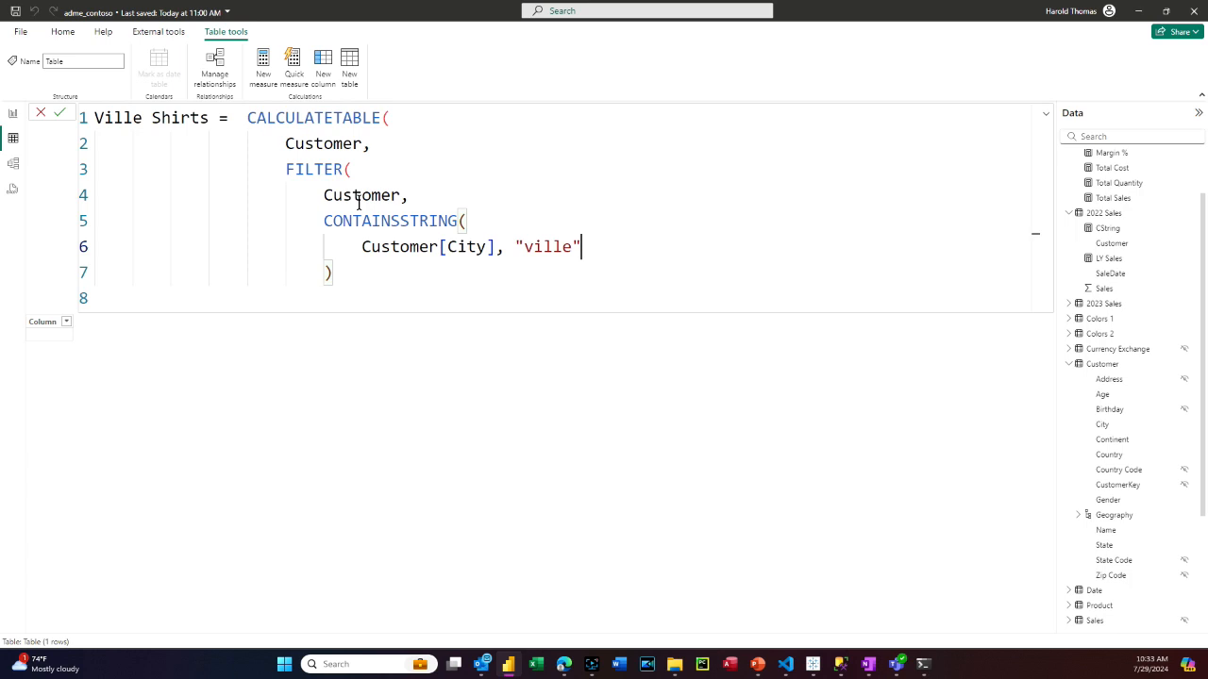
left_click(61, 113)
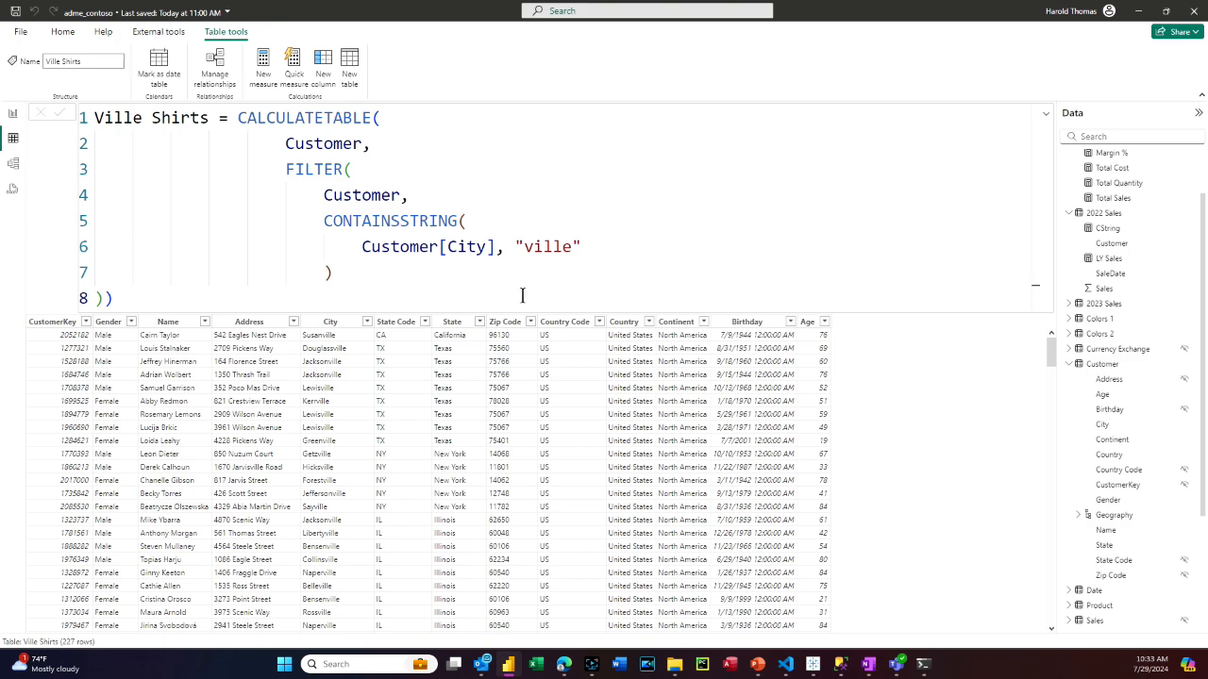
Examine the City values throughout the rows of the Ville Shirts table
scroll(350, 398, "down", 9)
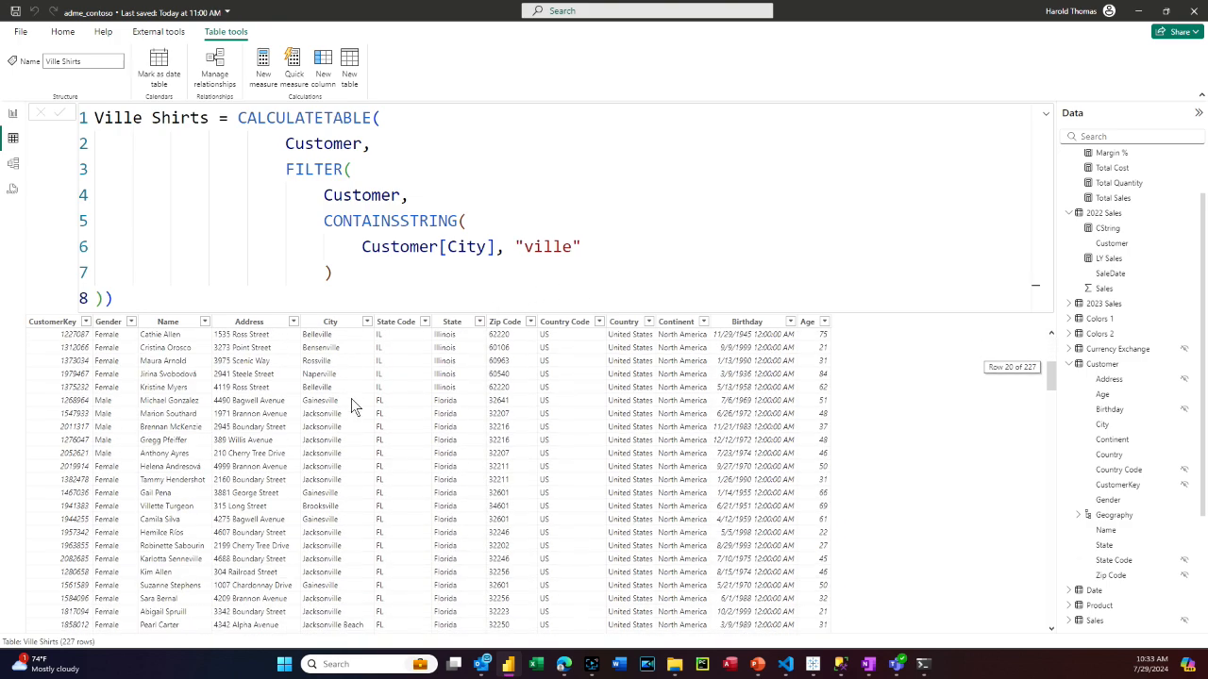
scroll(351, 400, "down", 7)
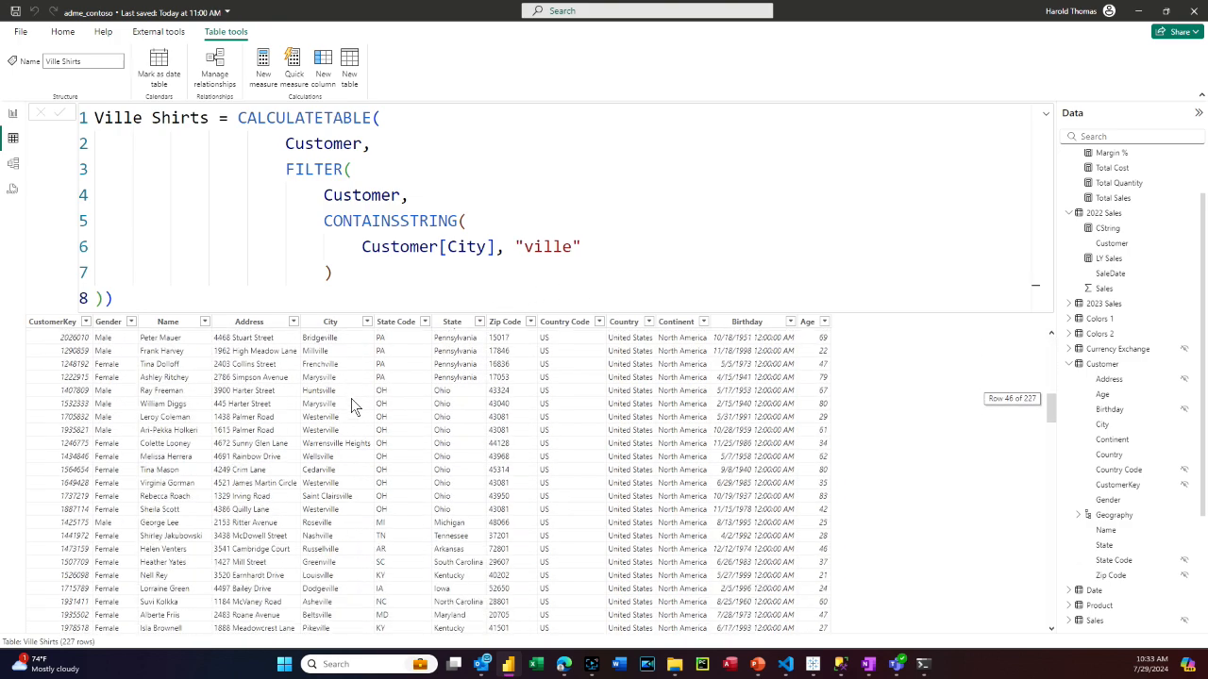
scroll(351, 404, "down", 7)
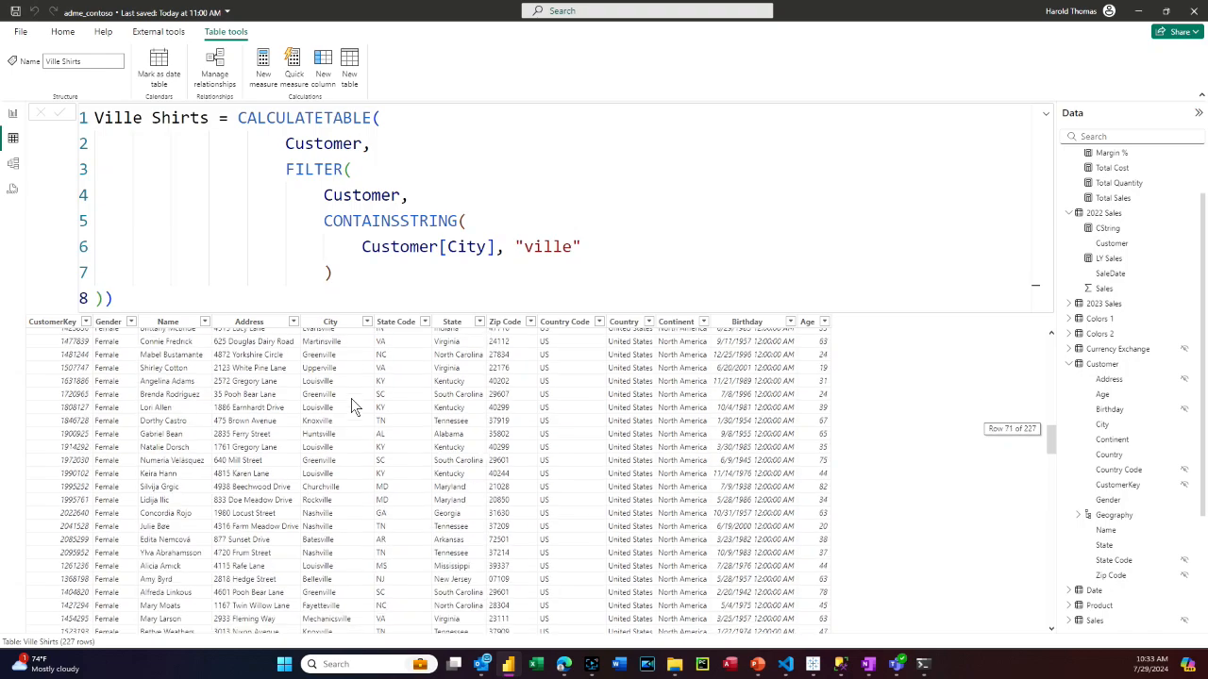
scroll(351, 404, "down", 9)
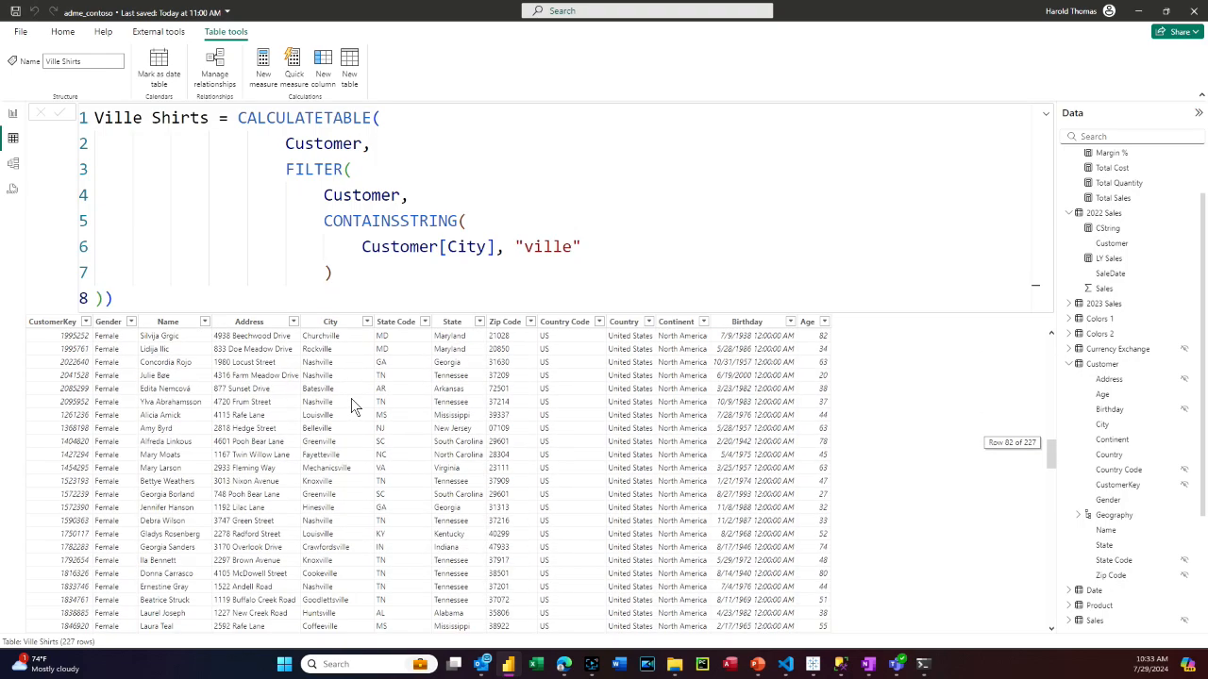
scroll(351, 404, "down", 12)
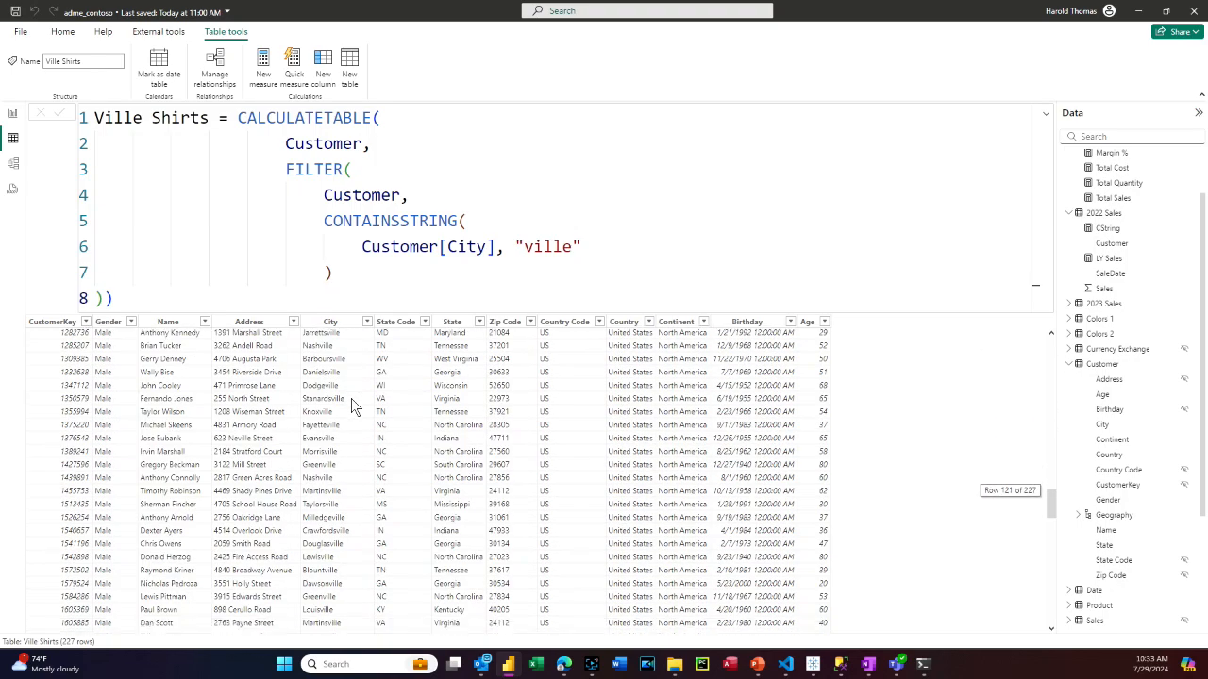
scroll(351, 404, "down", 12)
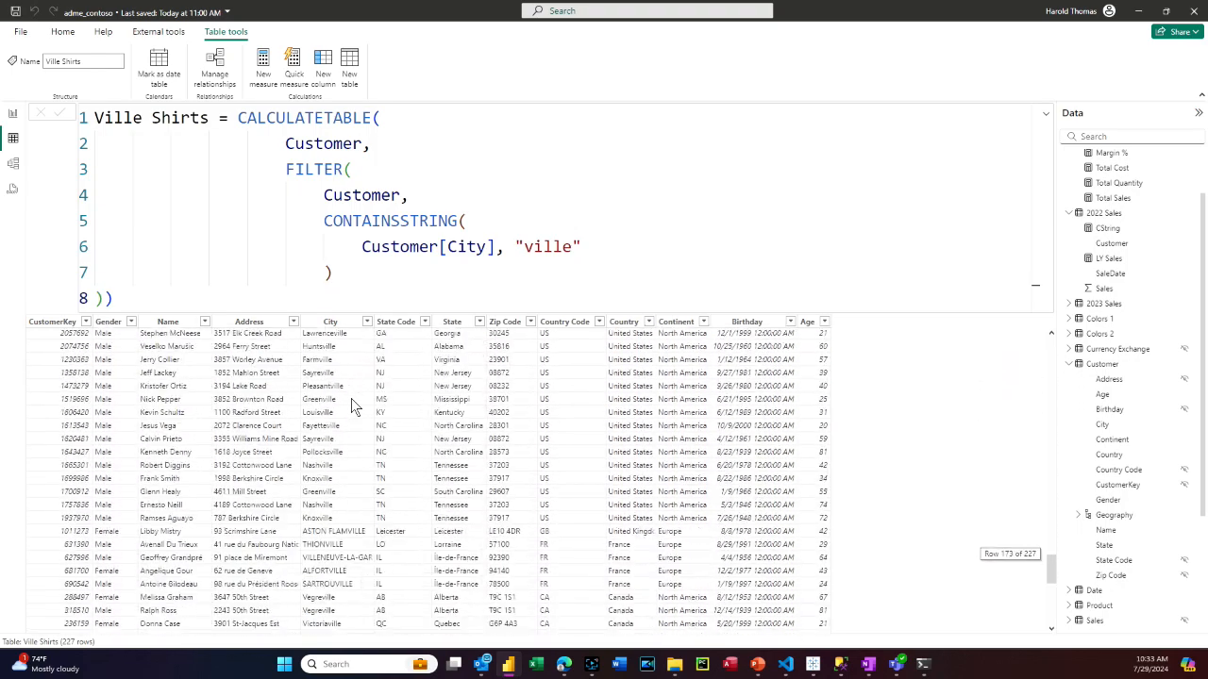
Sort the Ville Shirts table by City in ascending order
left_click(358, 321)
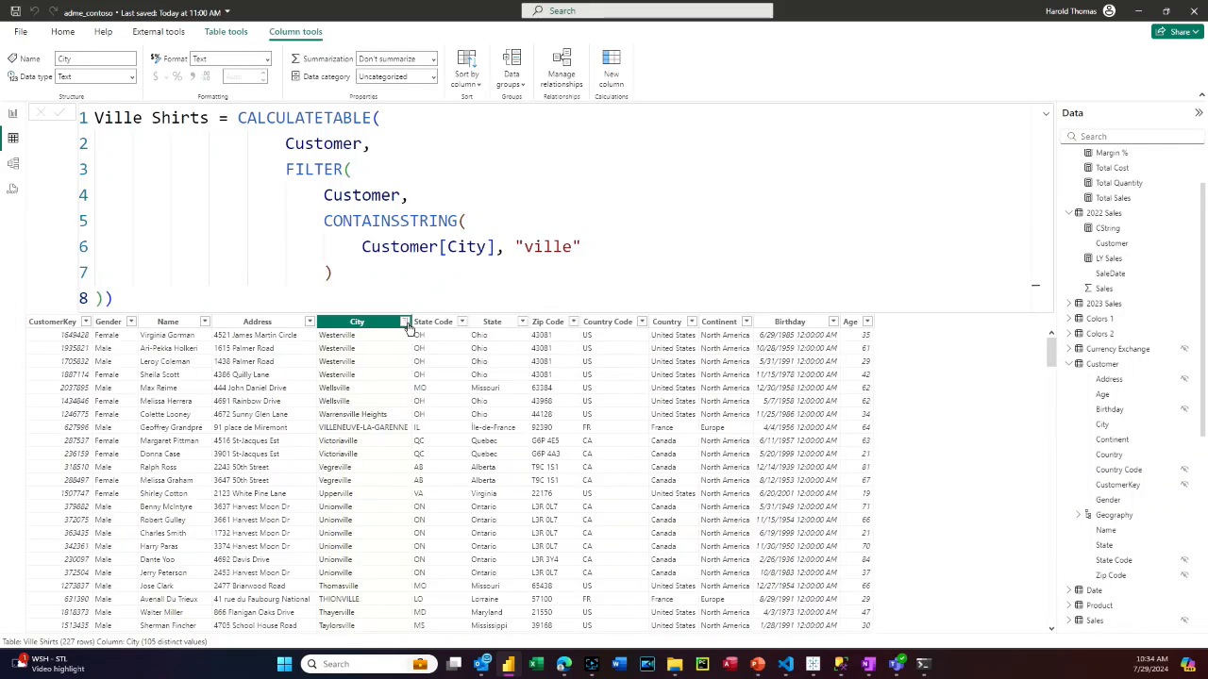
left_click(408, 326)
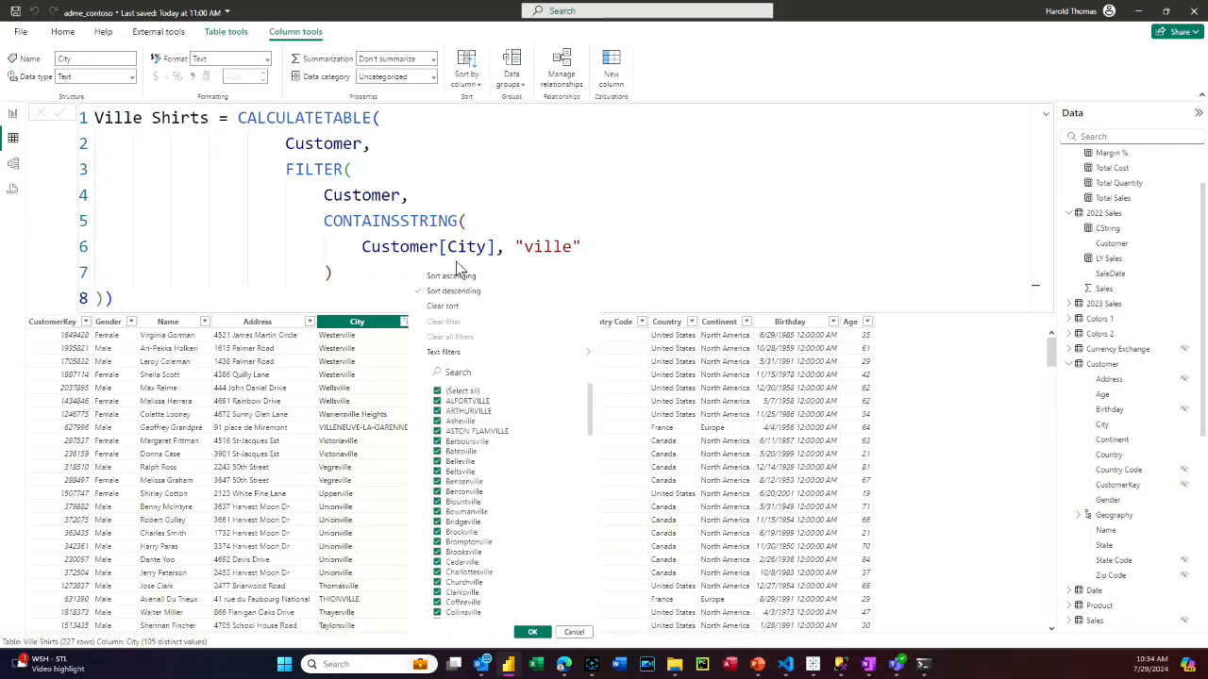
left_click(455, 270)
left_click(406, 326)
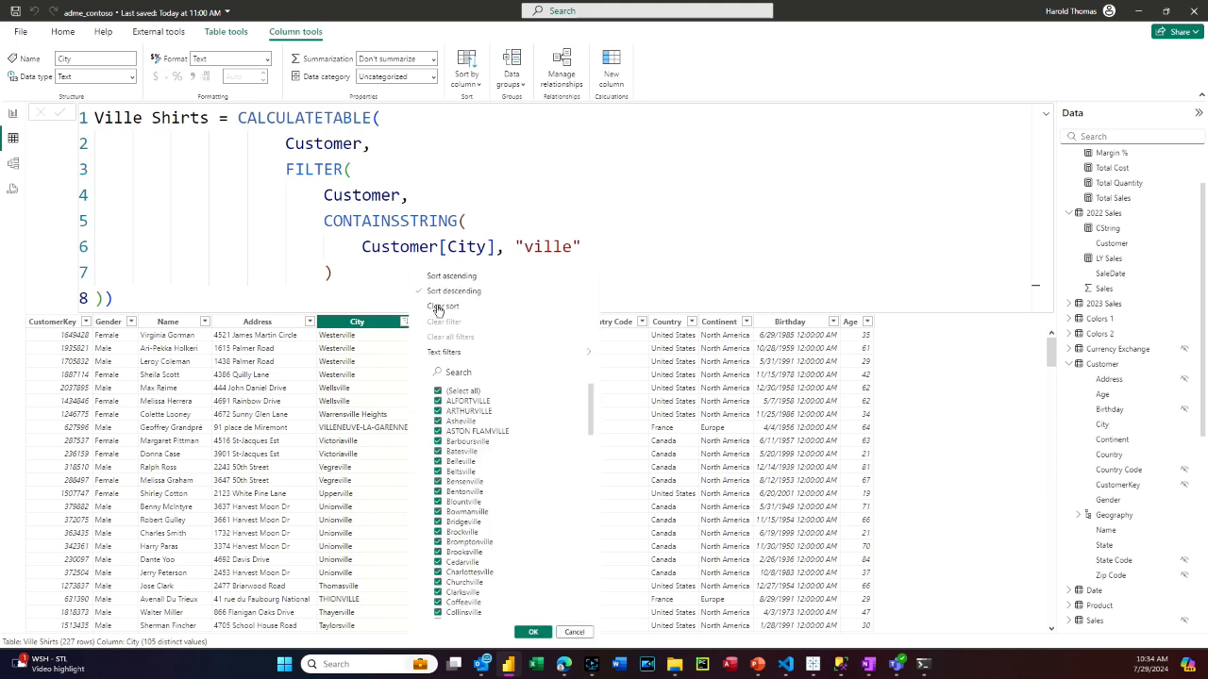
left_click(439, 273)
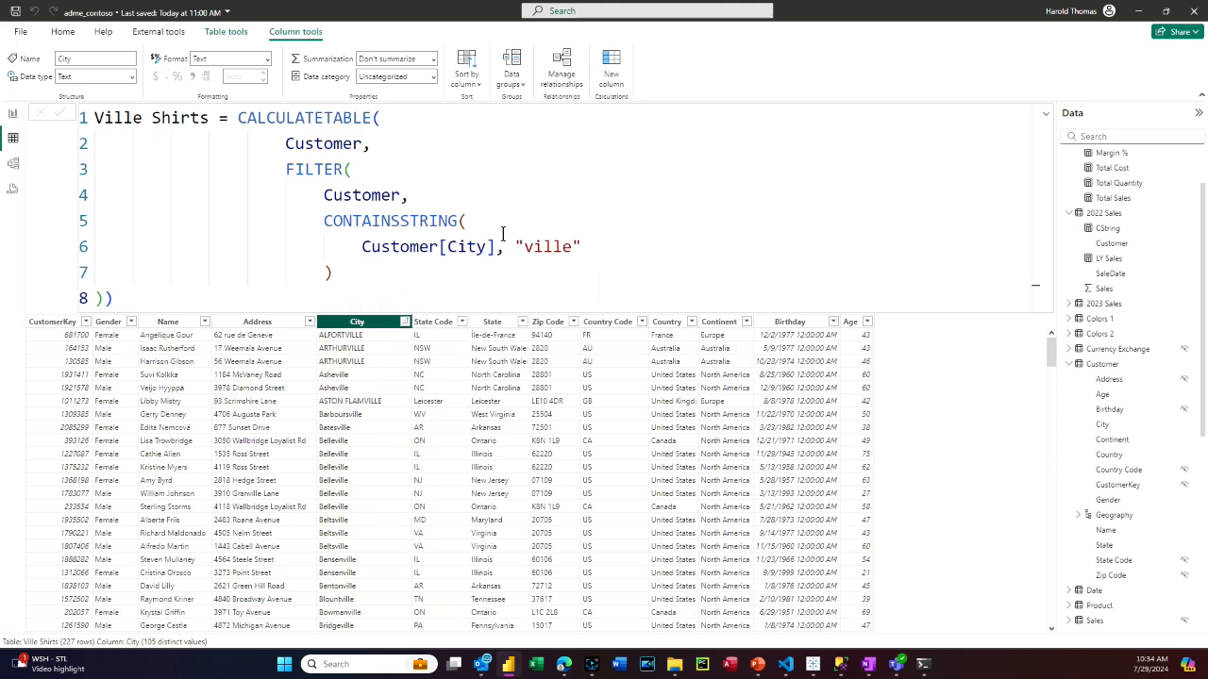
Set CONTAINSSTRING's search text to "burg", commit the formula, and review the City values
left_click_drag(524, 247, 573, 246)
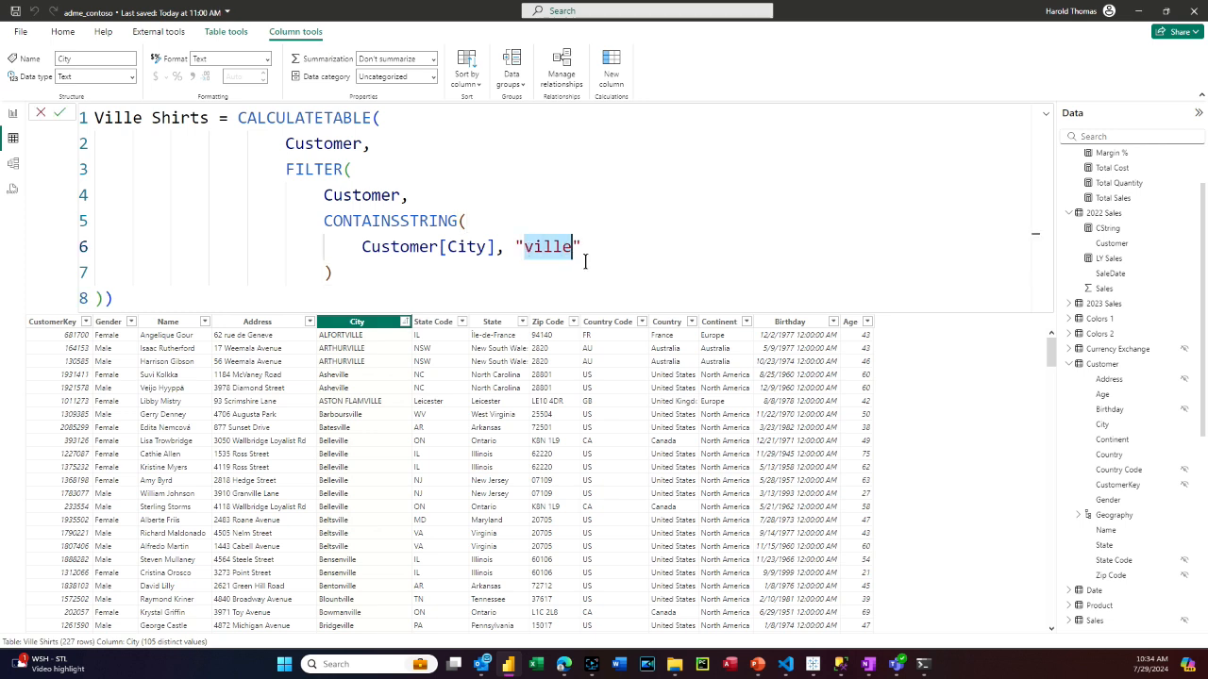
type("burg")
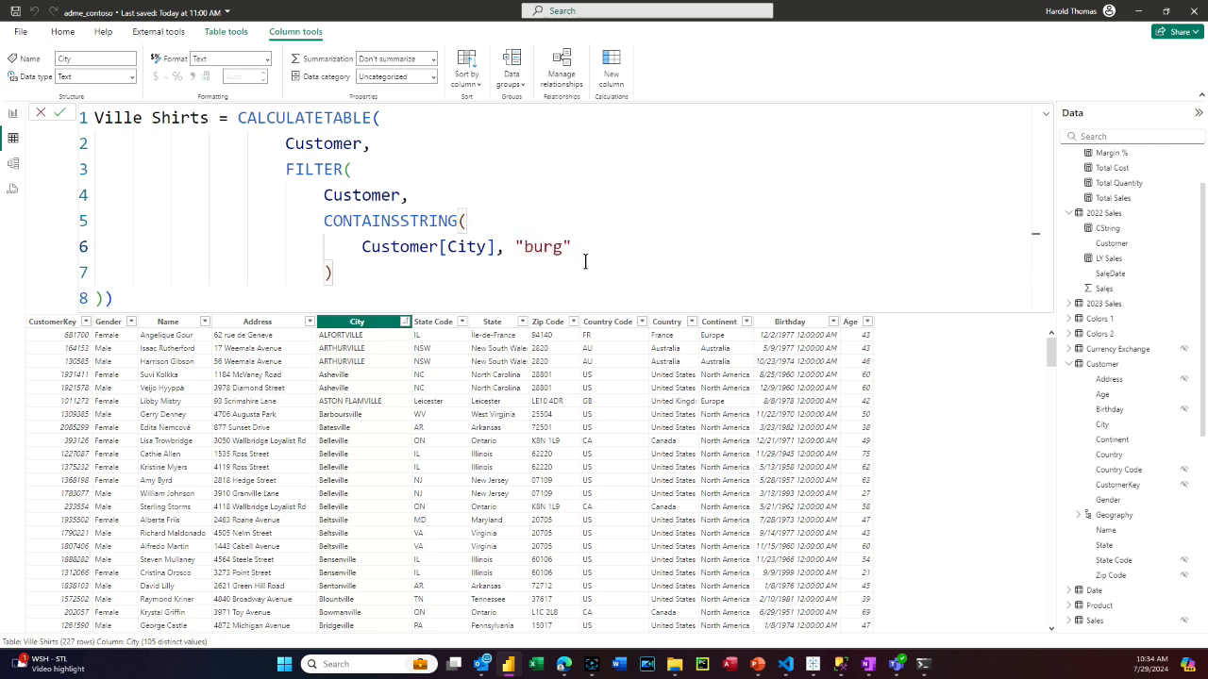
left_click(60, 113)
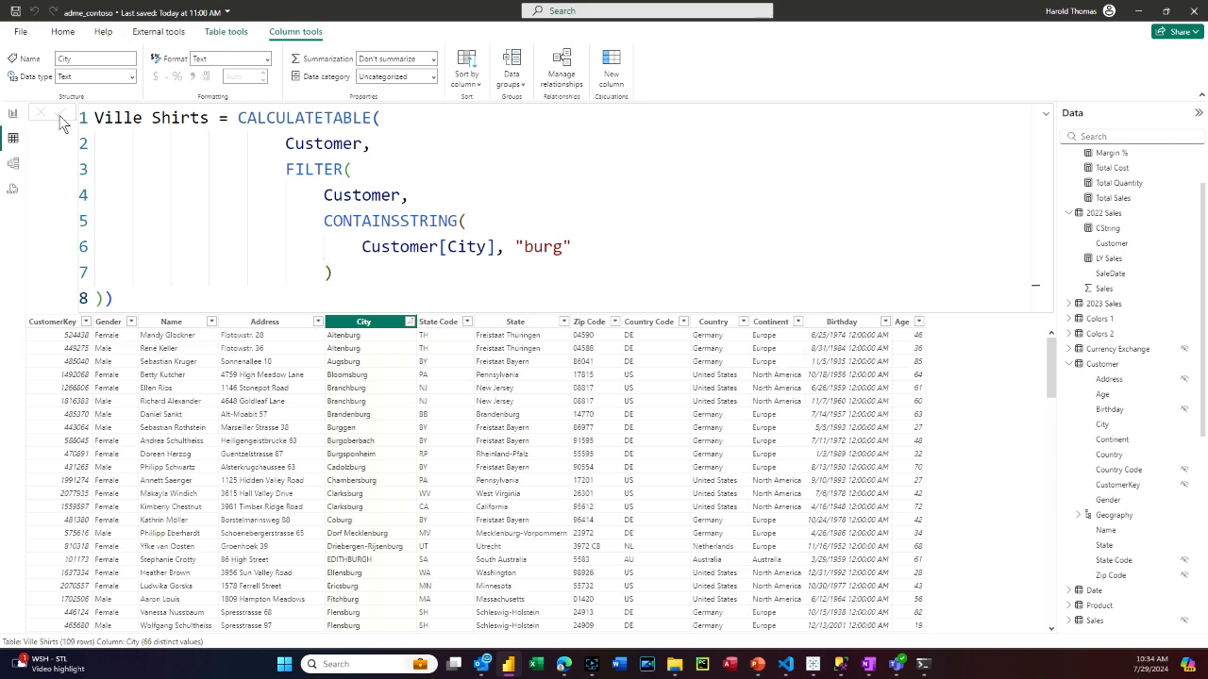
scroll(356, 347, "down", 3)
scroll(357, 347, "down", 2)
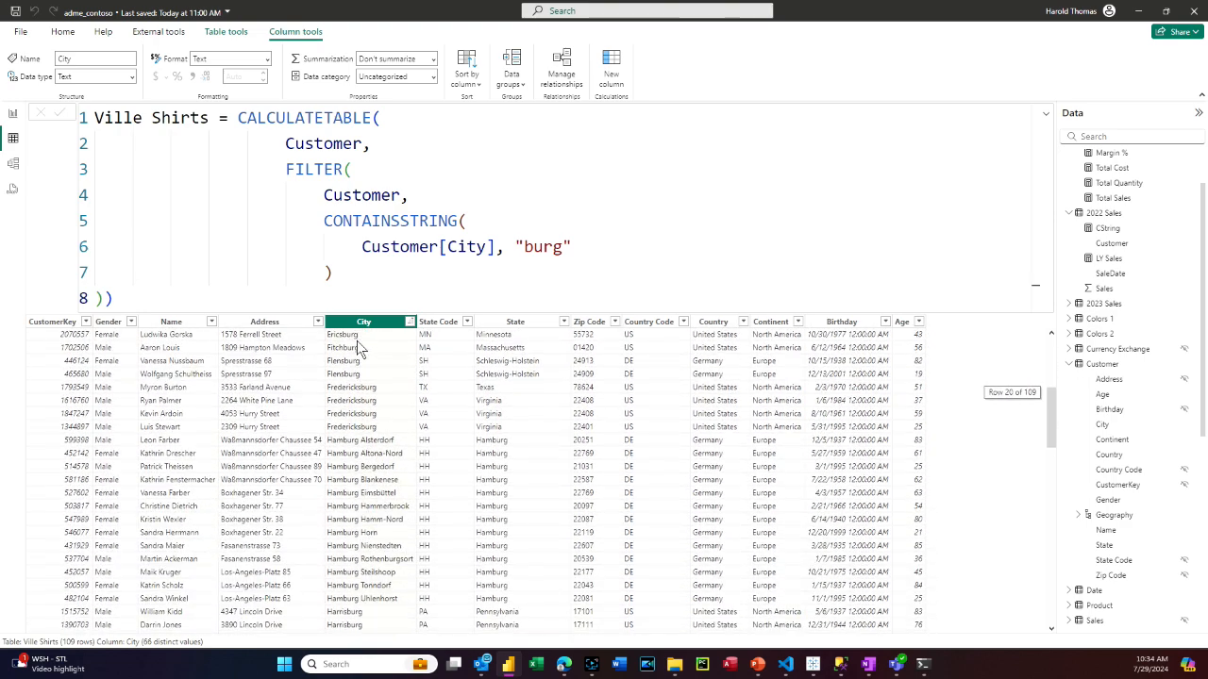
scroll(356, 347, "up", 2)
scroll(356, 347, "up", 3)
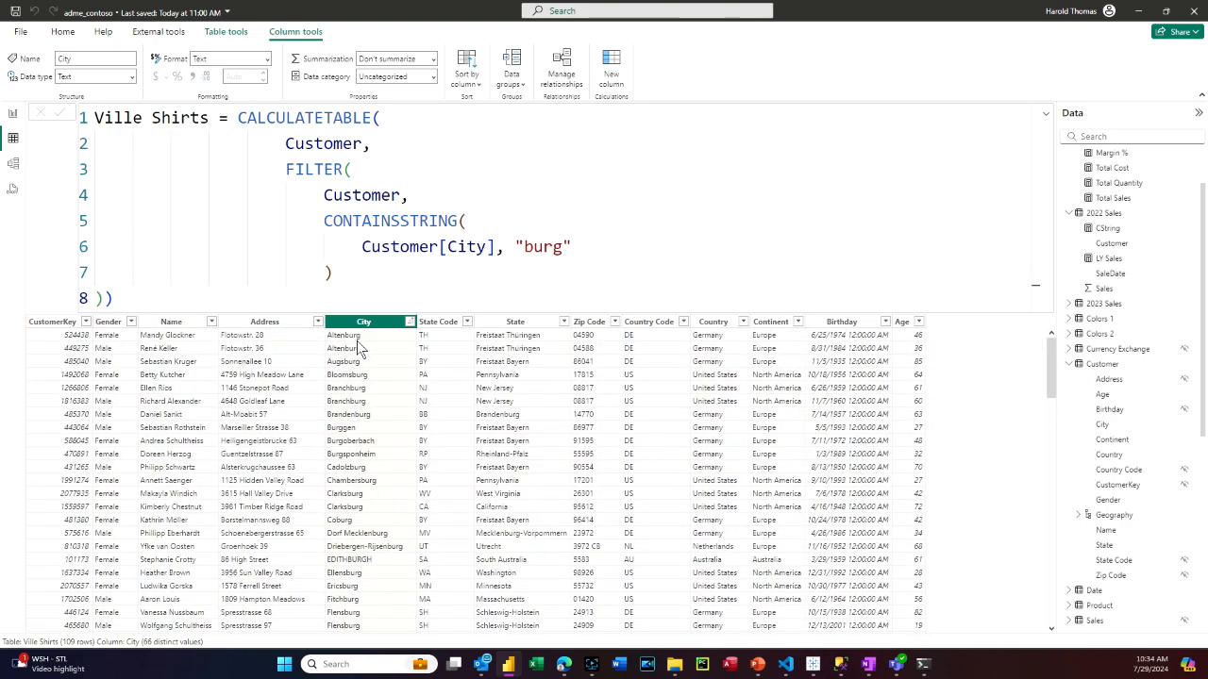
left_click(523, 246)
type("*")
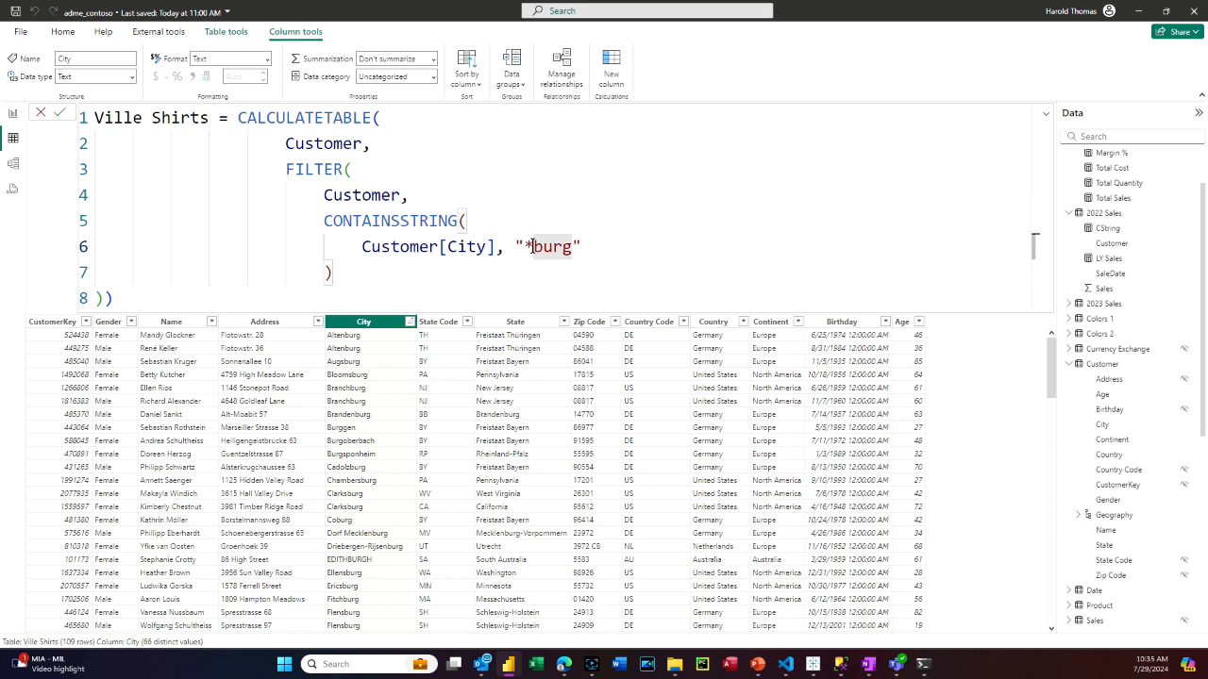
key("BackSpace")
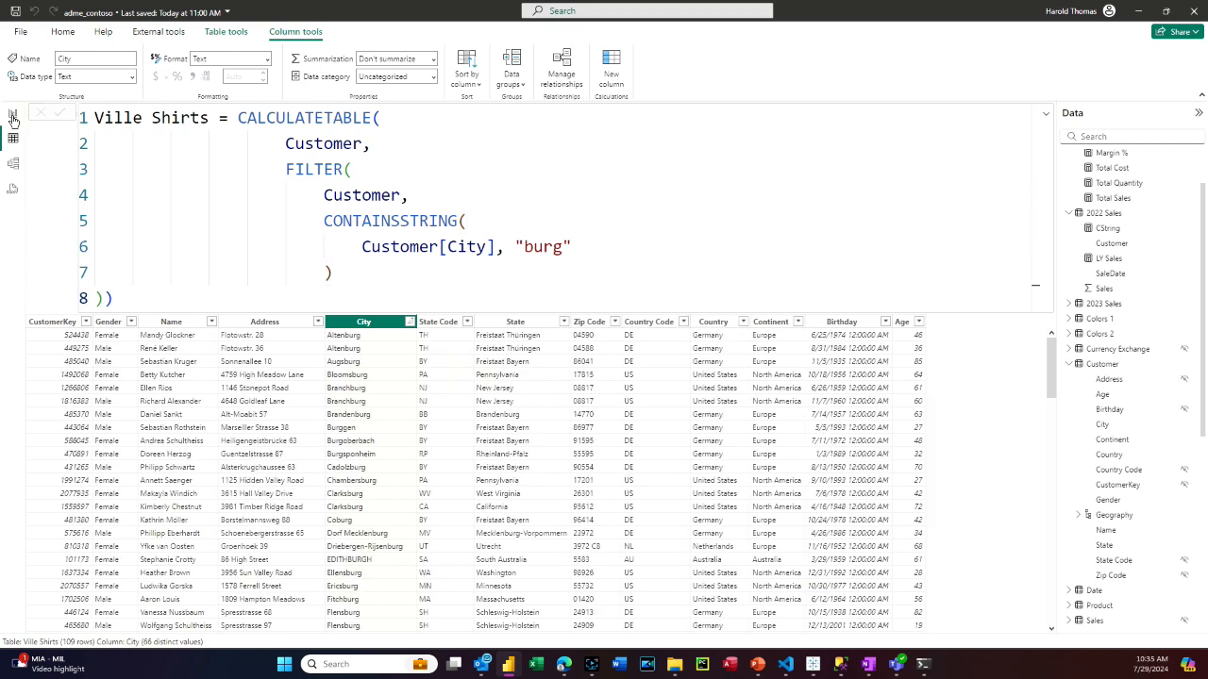
Duplicate the ContainsString card to the right of the original on the Contains report page and remove the copy's field
left_click(13, 115)
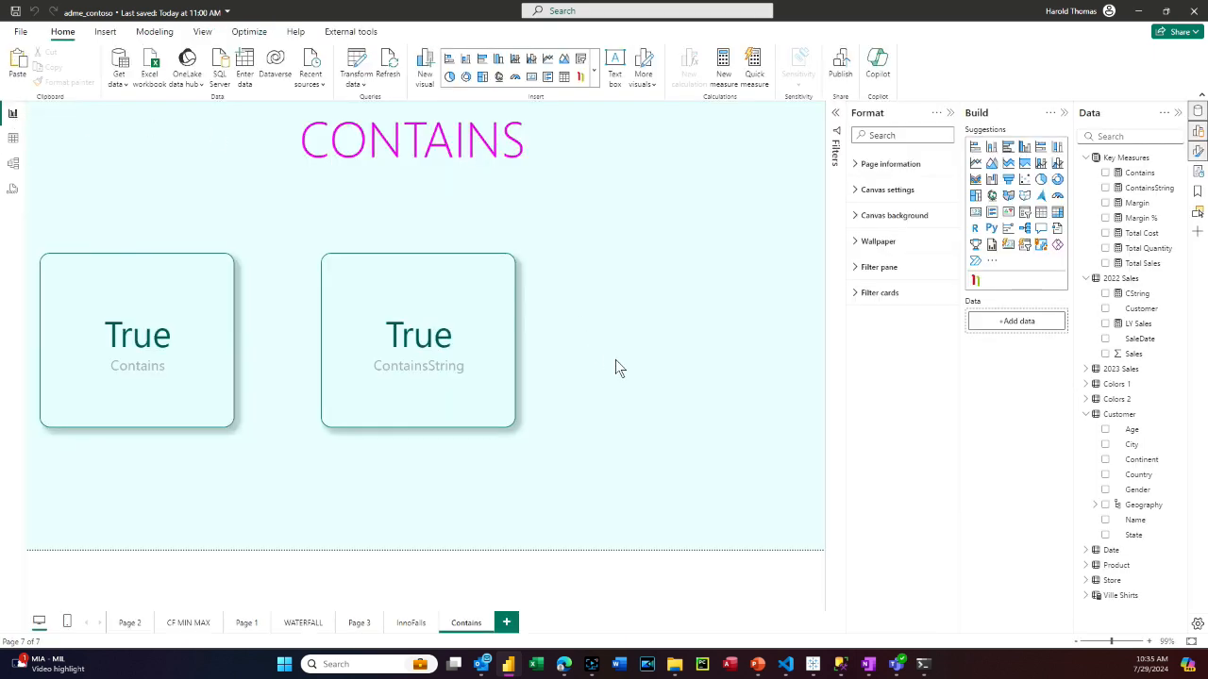
left_click(488, 367)
right_click(487, 365)
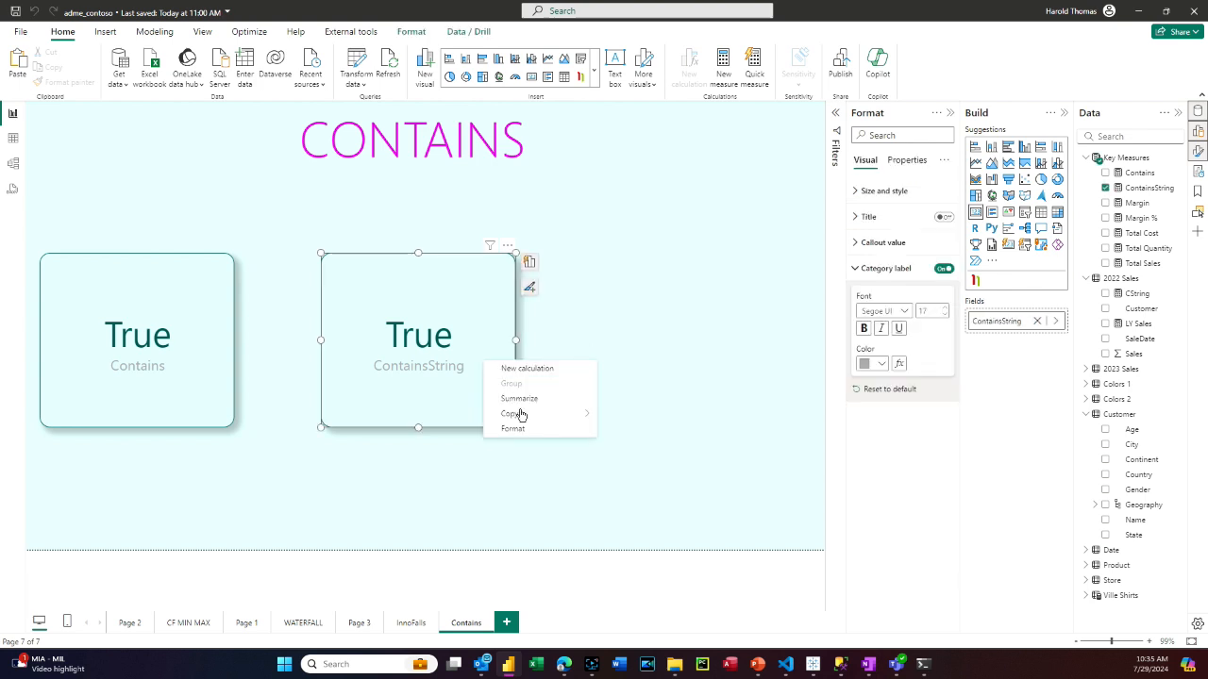
mouse_move(526, 416)
left_click(617, 415)
right_click(653, 347)
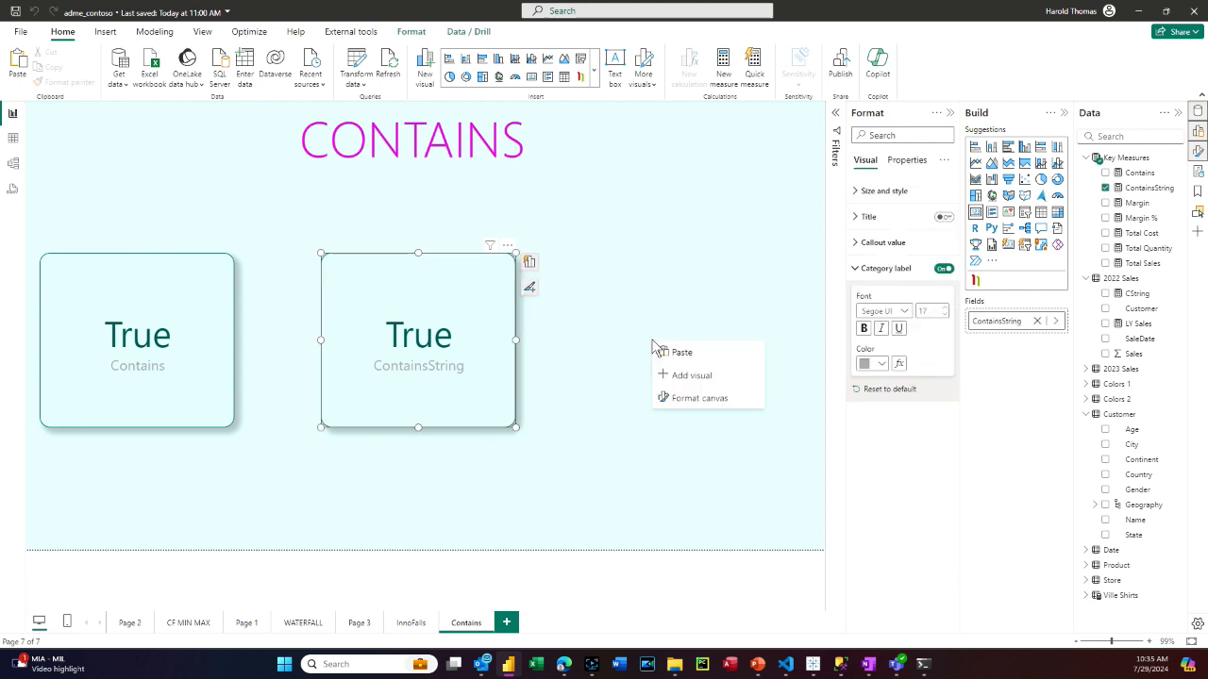
left_click(660, 351)
left_click_drag(508, 343, 760, 339)
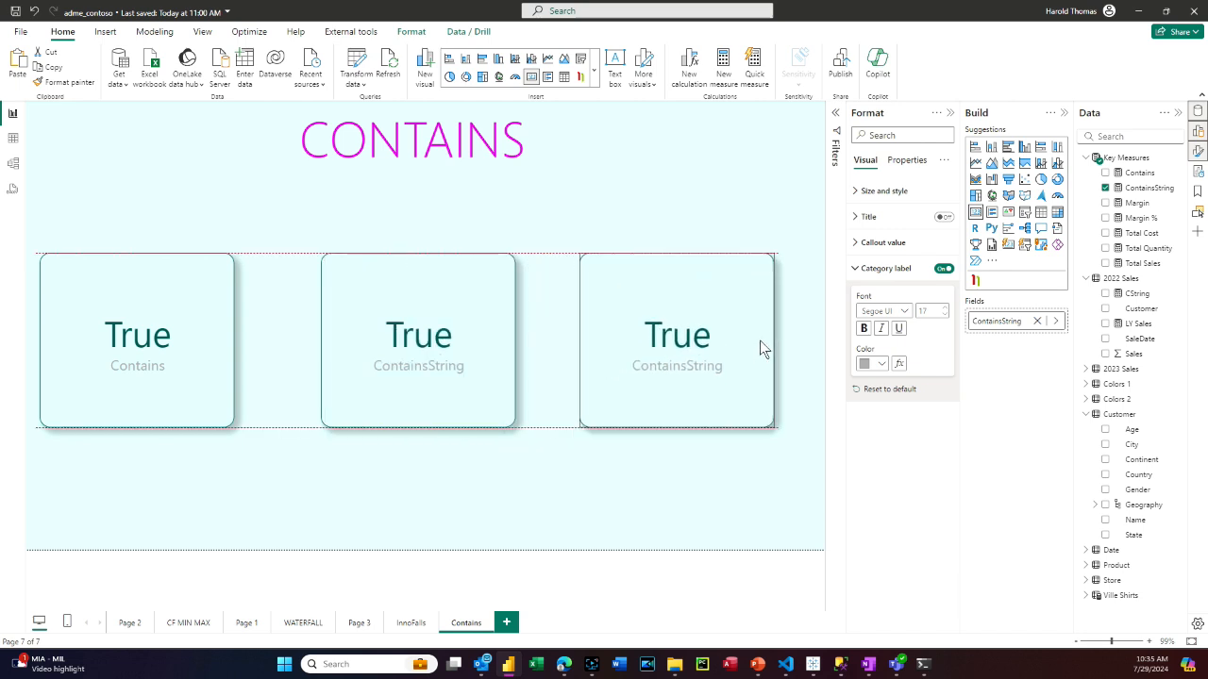
left_click(1039, 323)
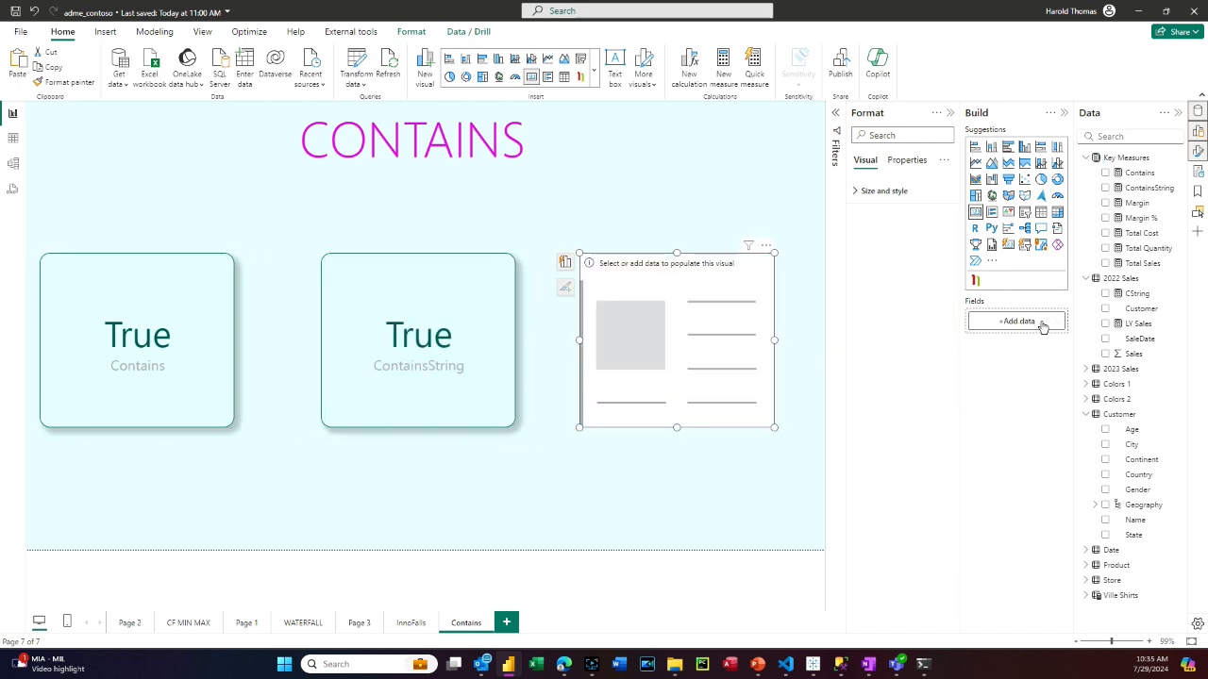
left_click(1129, 159)
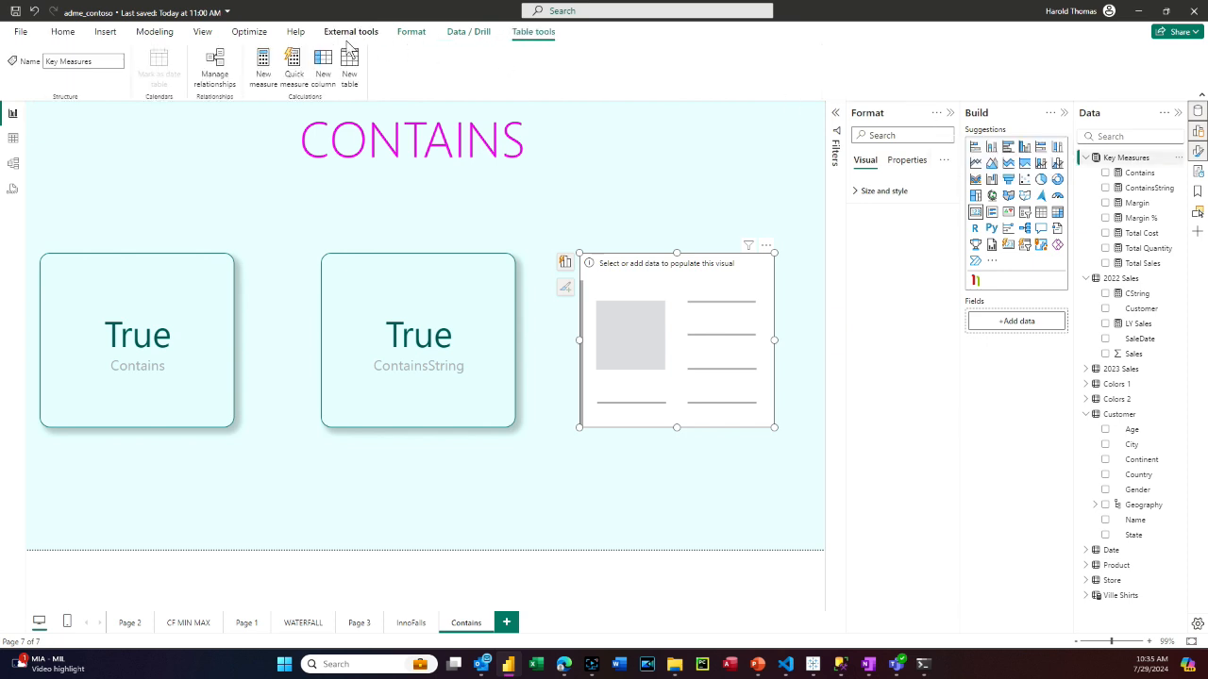
left_click(253, 77)
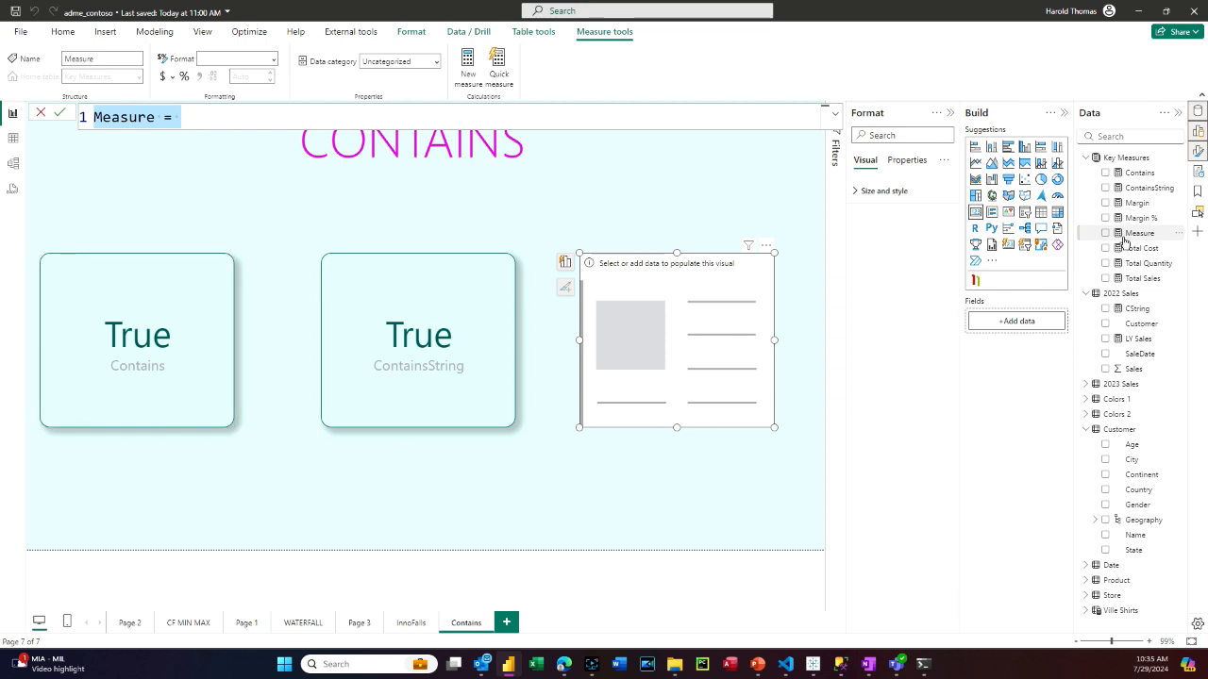
left_click(1149, 195)
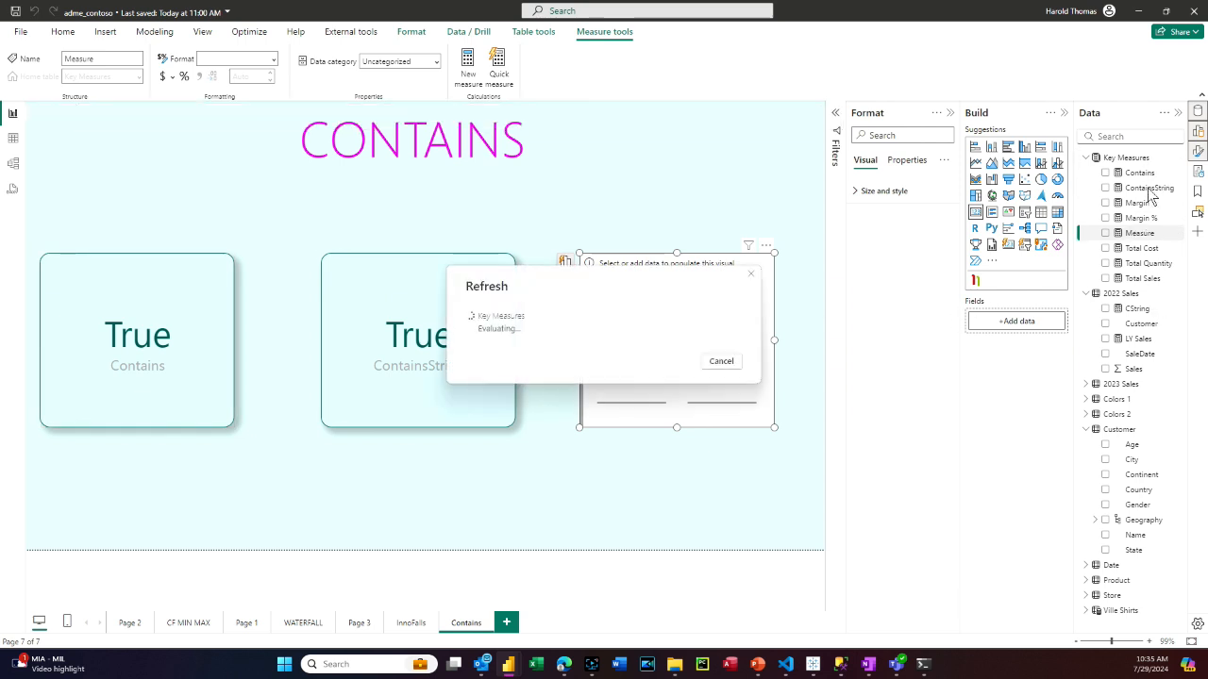
left_click(251, 82)
Copy the ContainsString measure's formula into a new measure in Key Measures
left_click(1142, 188)
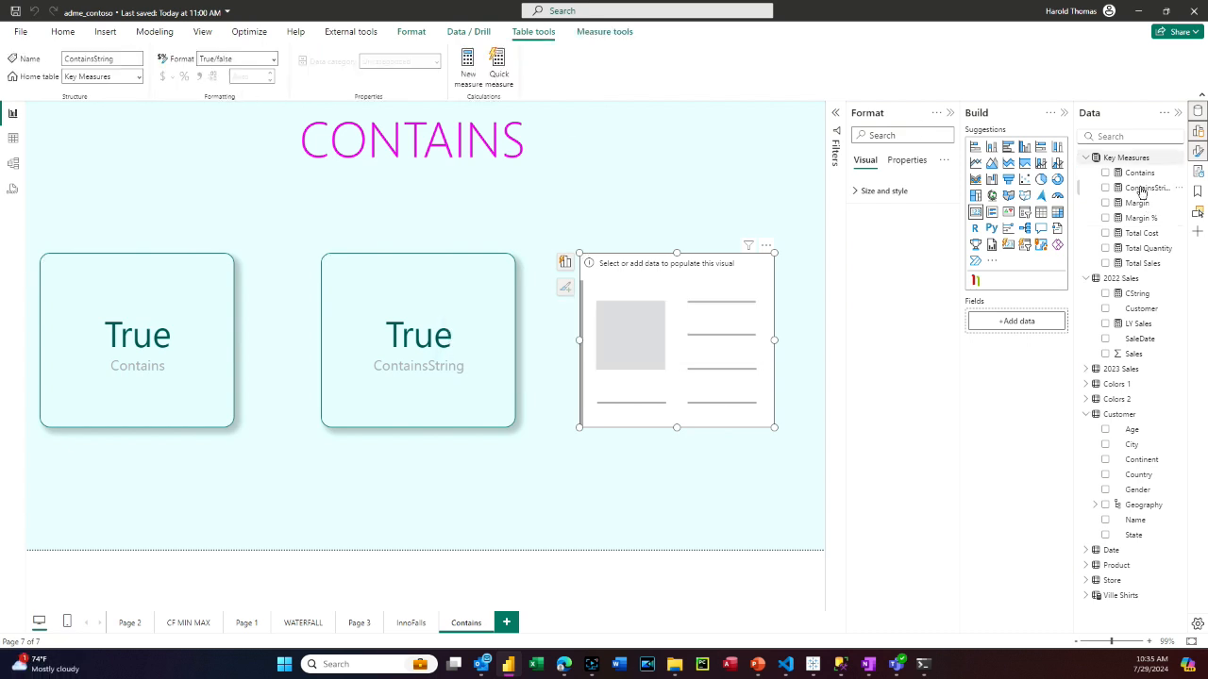
left_click_drag(564, 117, 93, 117)
key("ctrl+c")
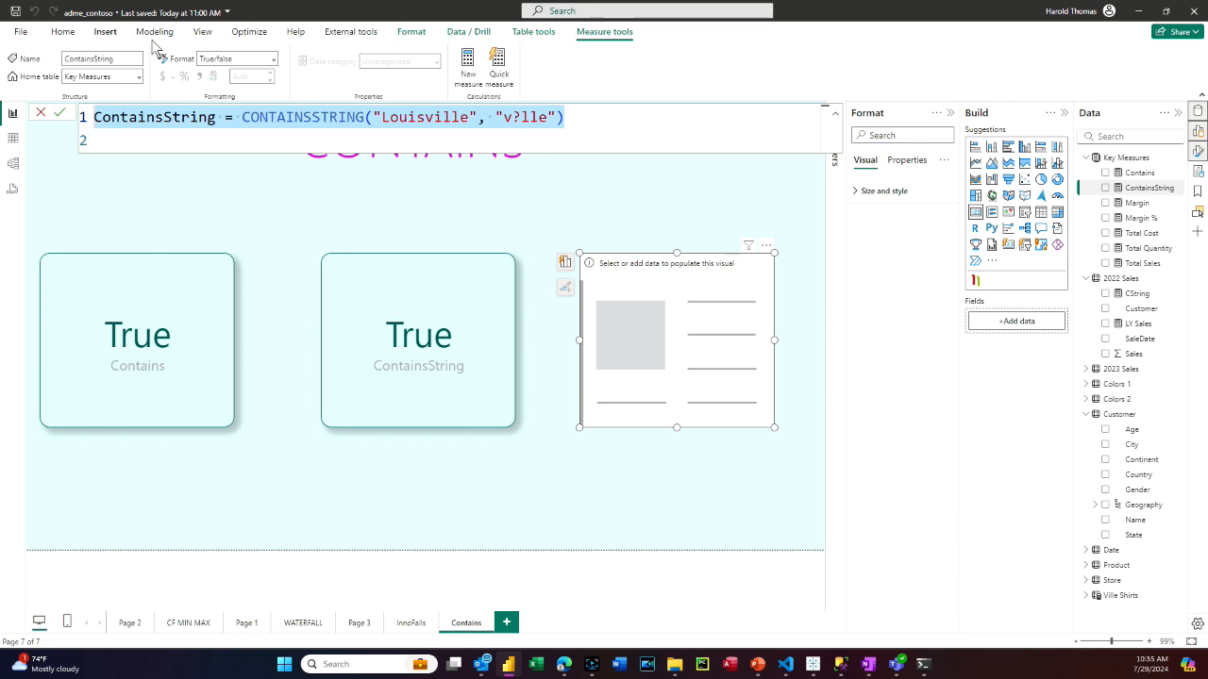
left_click(469, 71)
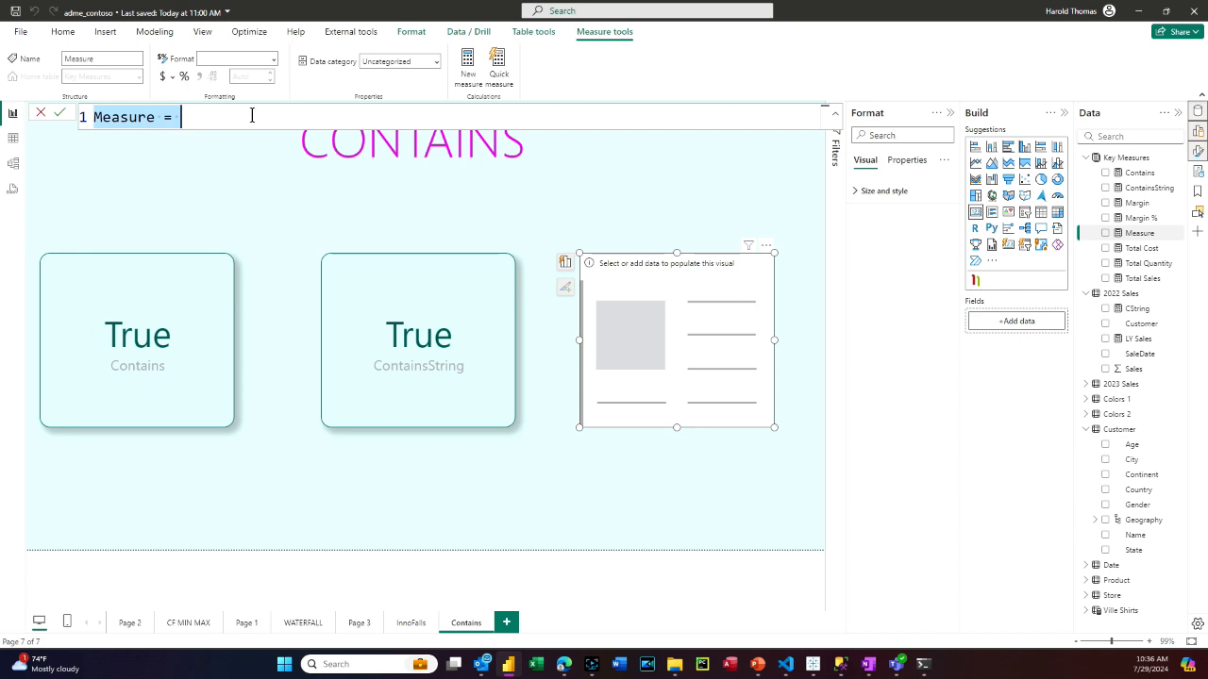
key("ctrl+v")
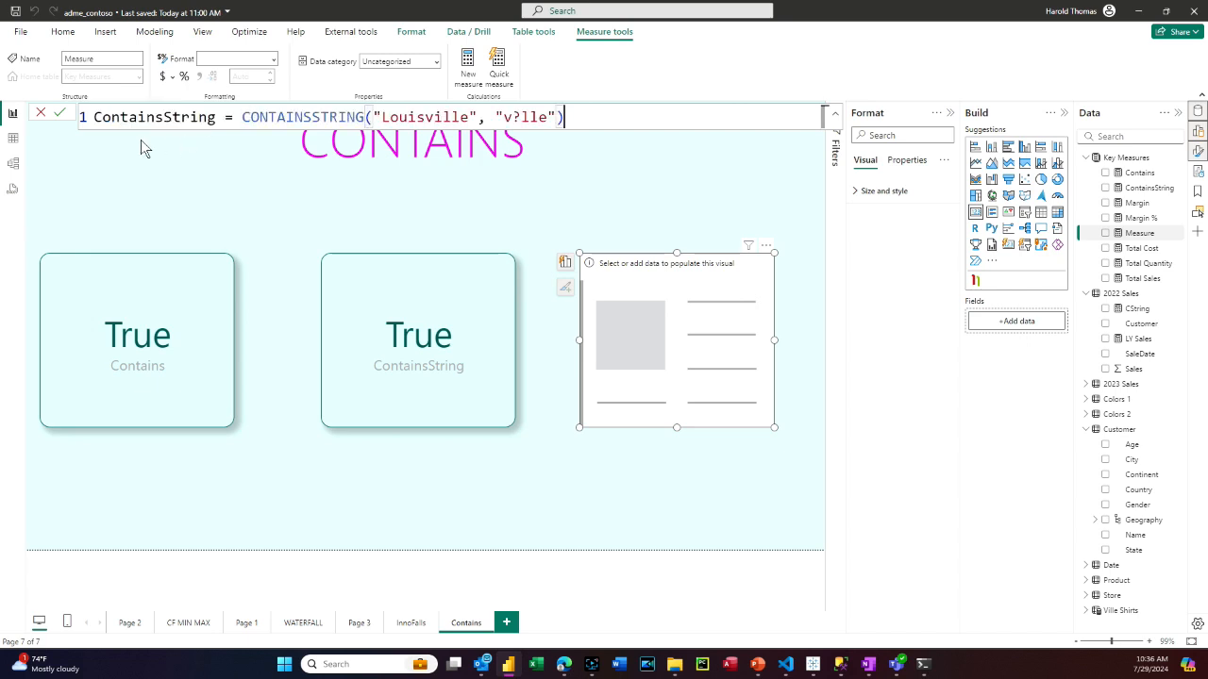
Rename the pasted measure ContainsStringX and change its function to CONTAINSSTRINGEXACT
left_click(216, 120)
type("X")
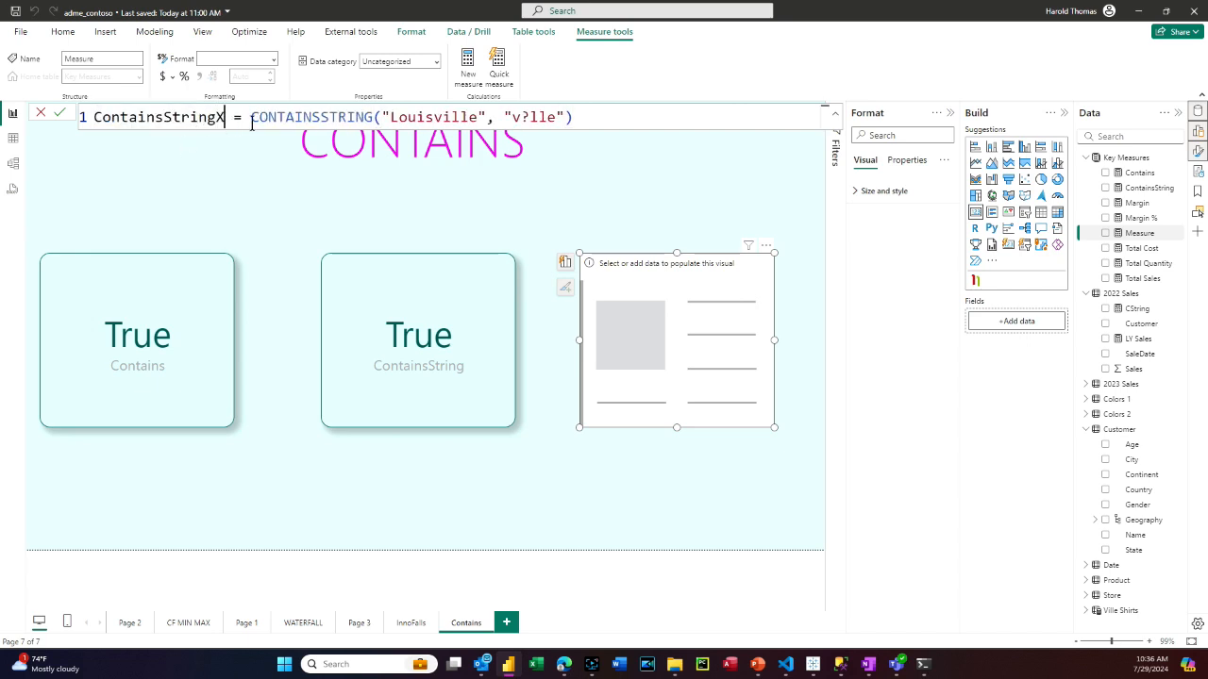
left_click(374, 120)
type("EXACT")
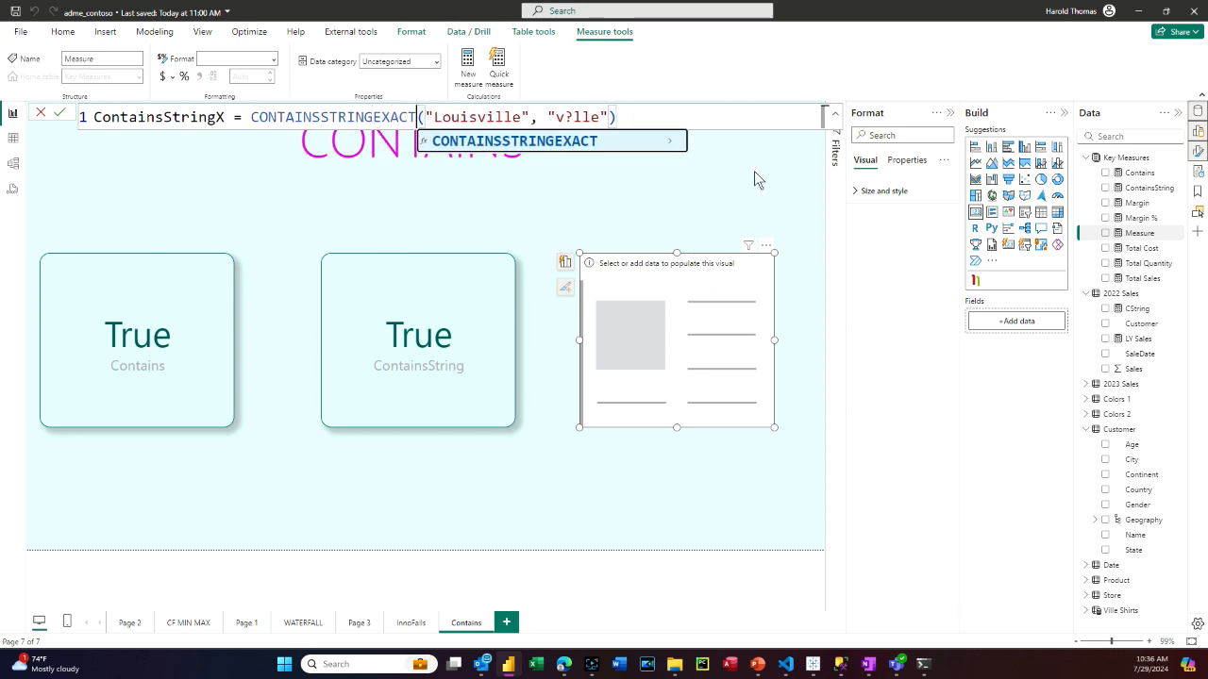
left_click(691, 113)
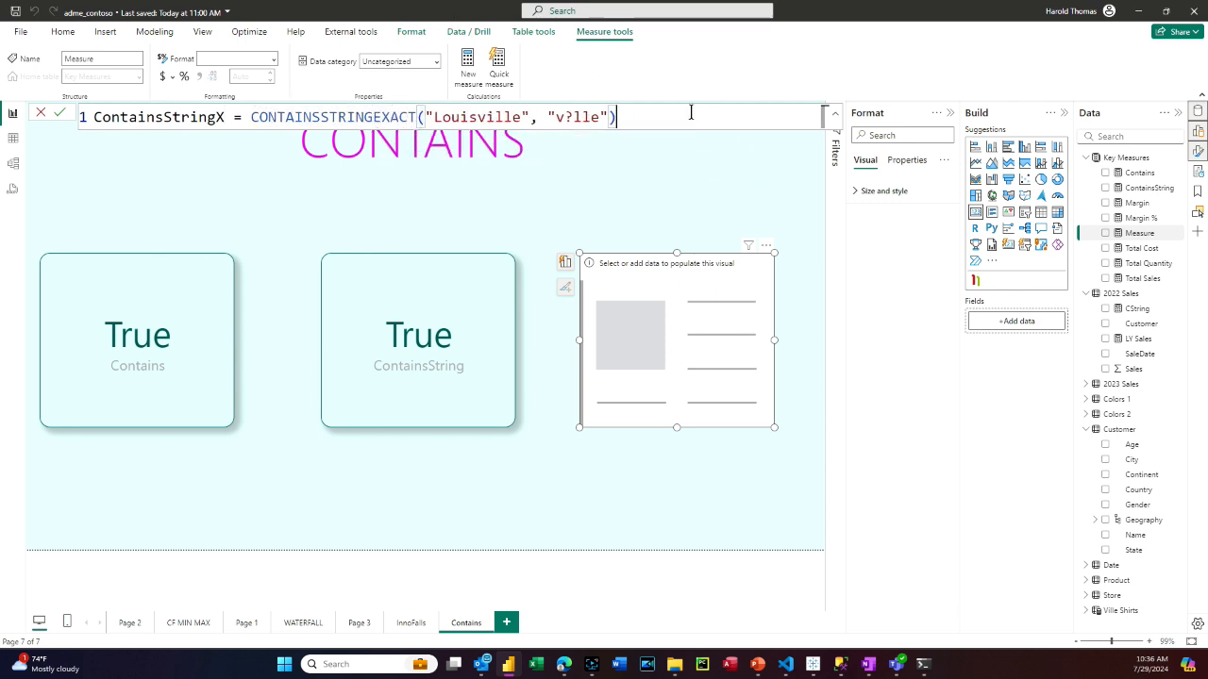
Commit ContainsStringX with "ville" as its search text and add the measure to the empty third card
left_click(564, 116)
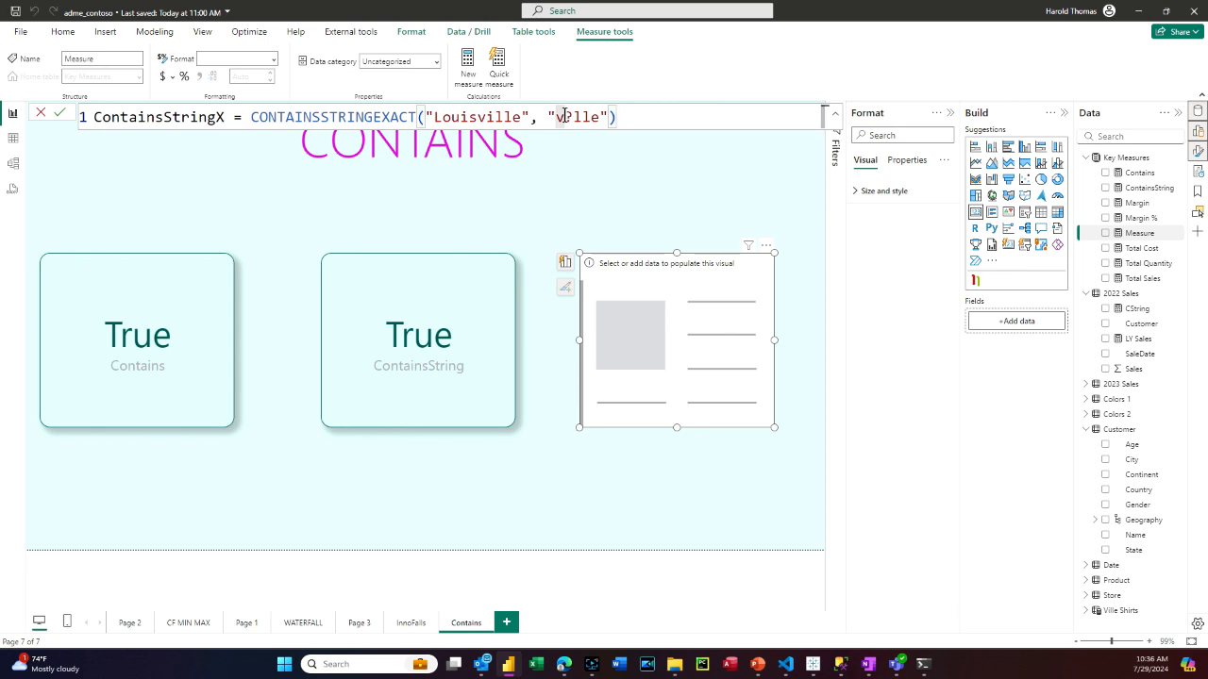
left_click_drag(565, 116, 570, 115)
type("i")
key("BackSpace")
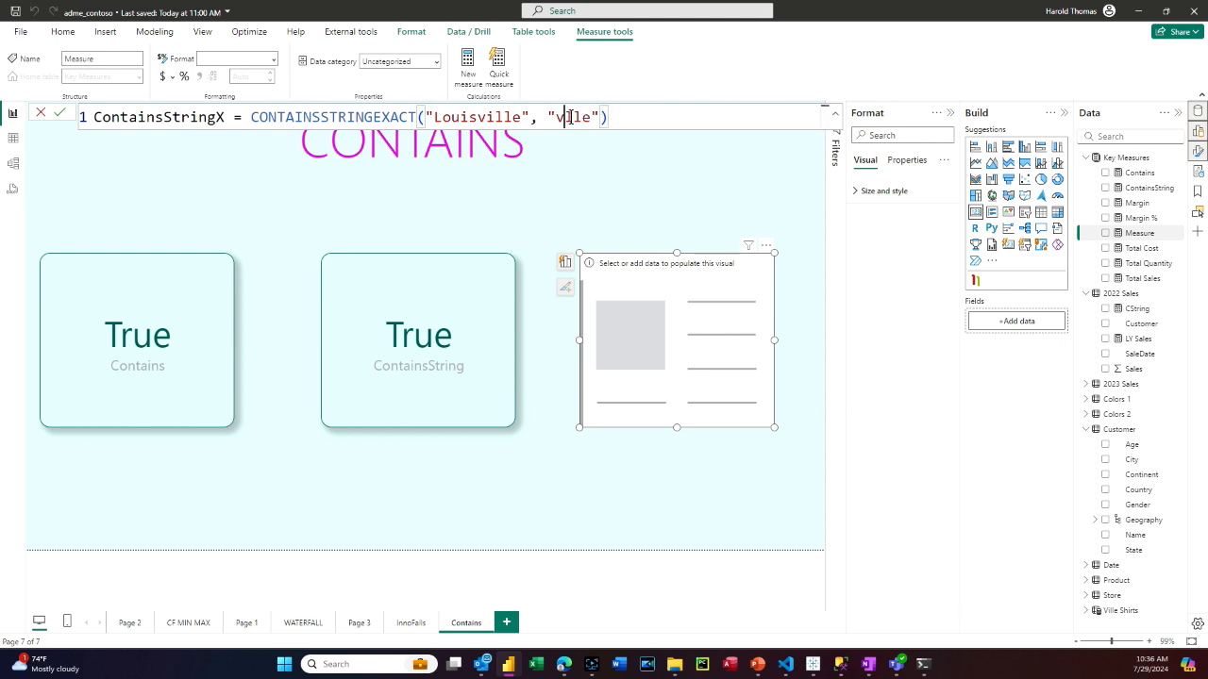
type("i")
left_click(61, 116)
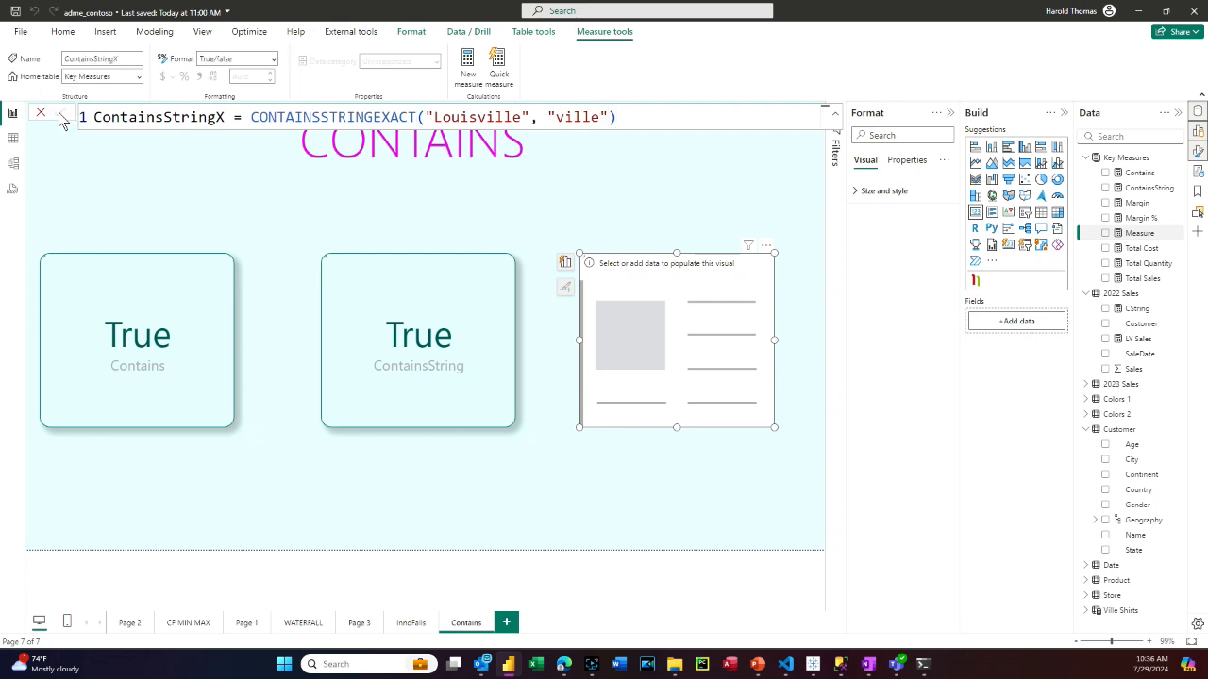
left_click_drag(1132, 204, 689, 344)
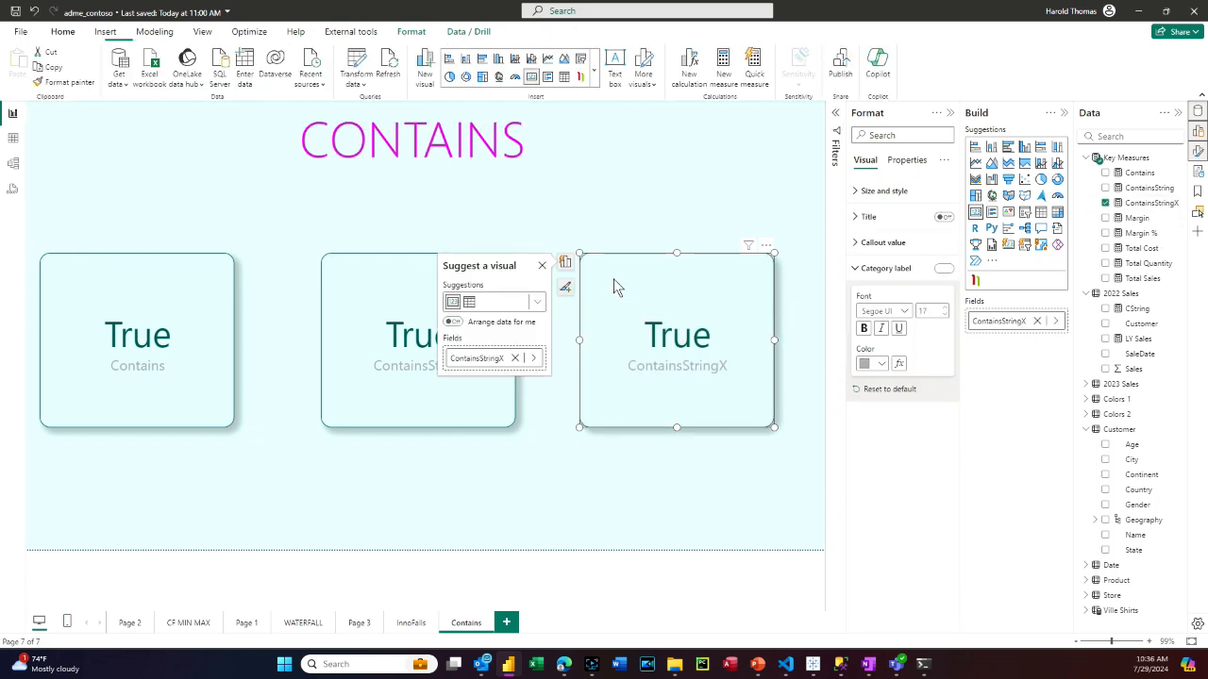
Set the search text of ContainsStringX to "Ville" with a capital V and commit the formula
left_click(1138, 206)
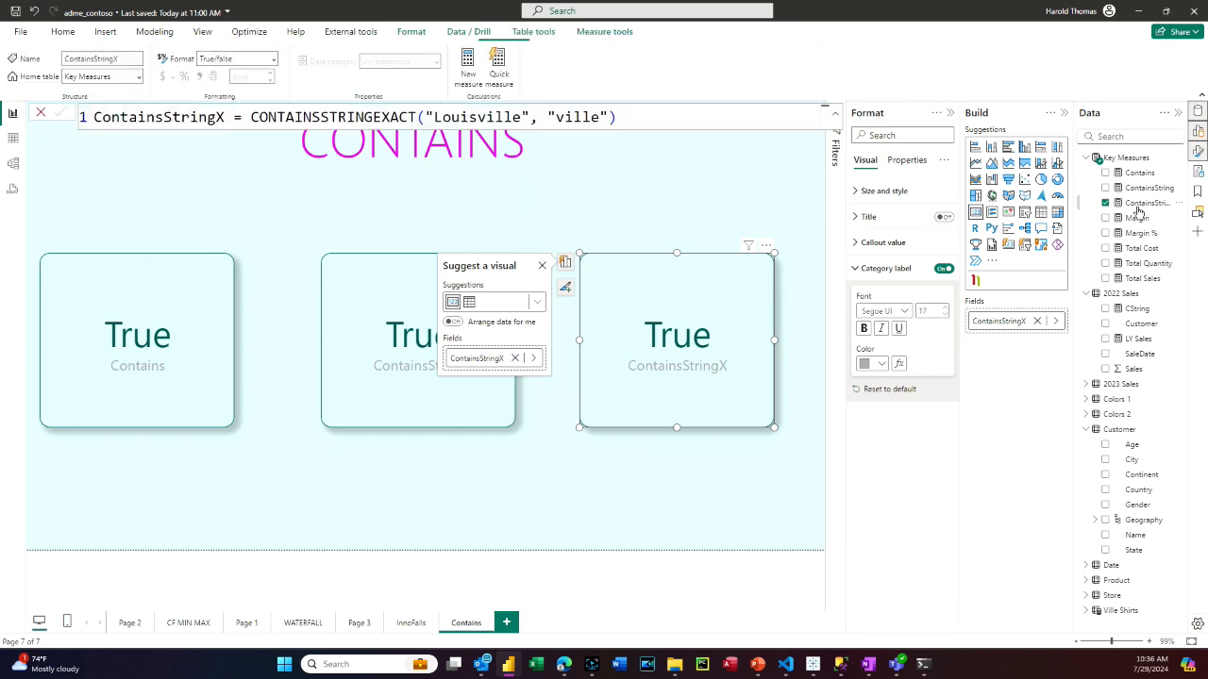
double_click(558, 117)
left_click(563, 117)
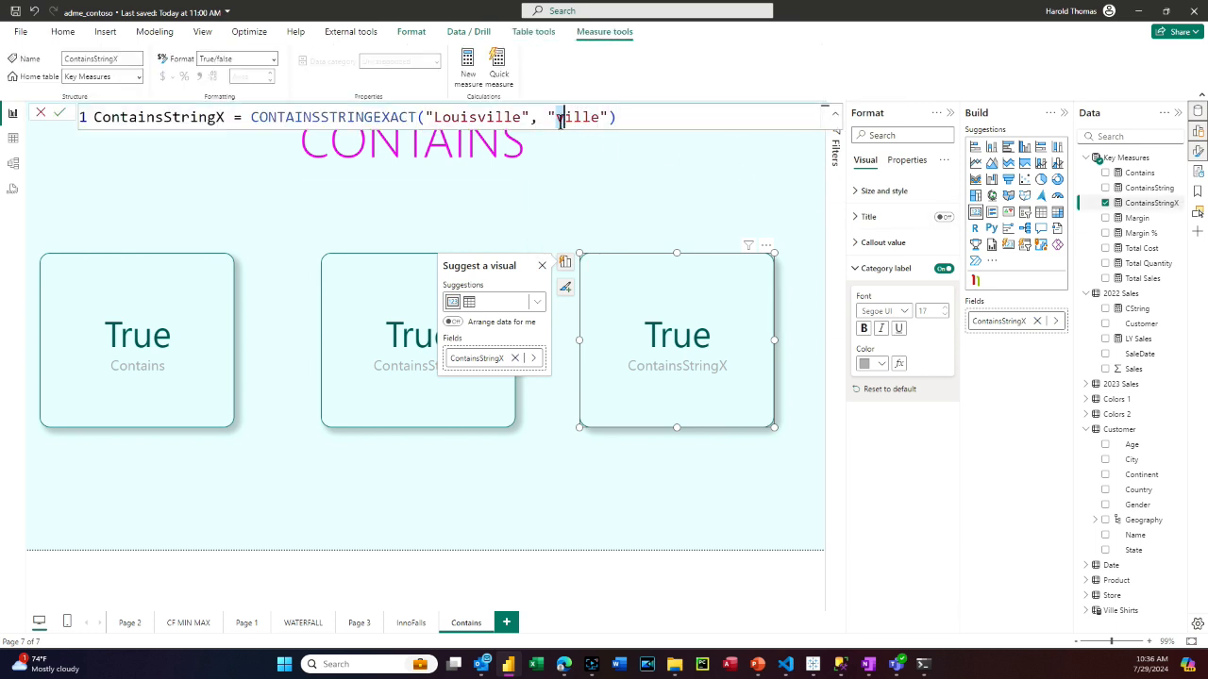
type("V")
left_click(66, 114)
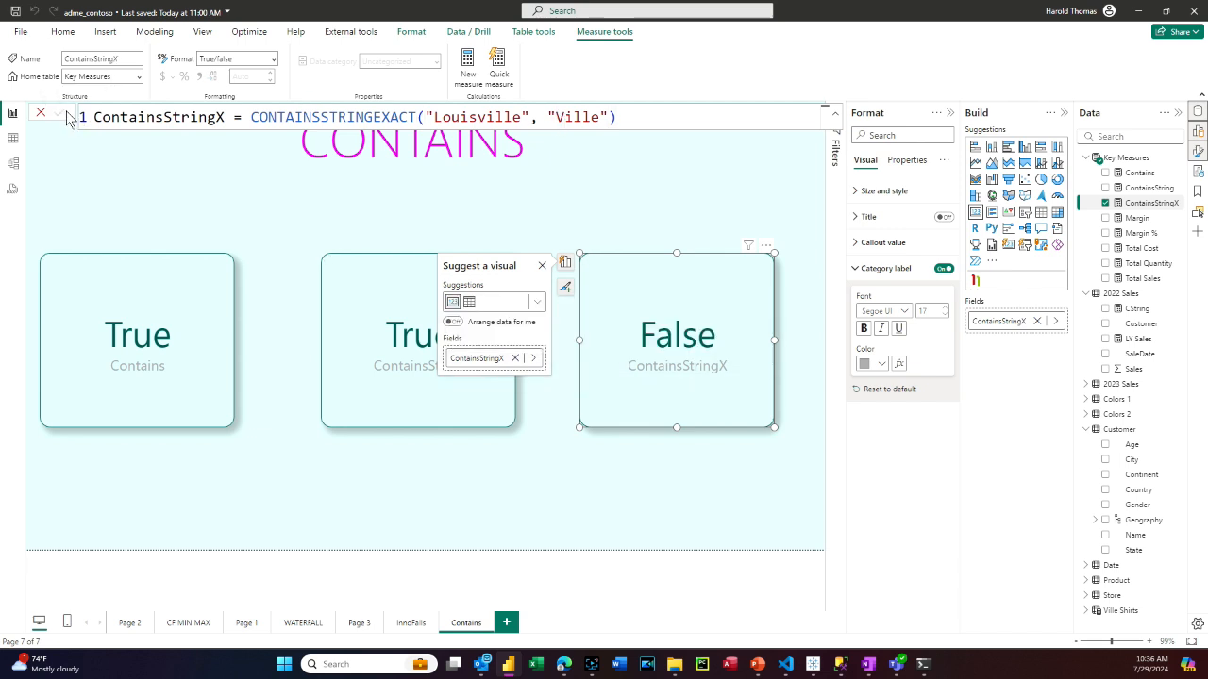
Replace the search text of ContainsStringX with the wildcard pattern "v*" and commit the formula
left_click(565, 117)
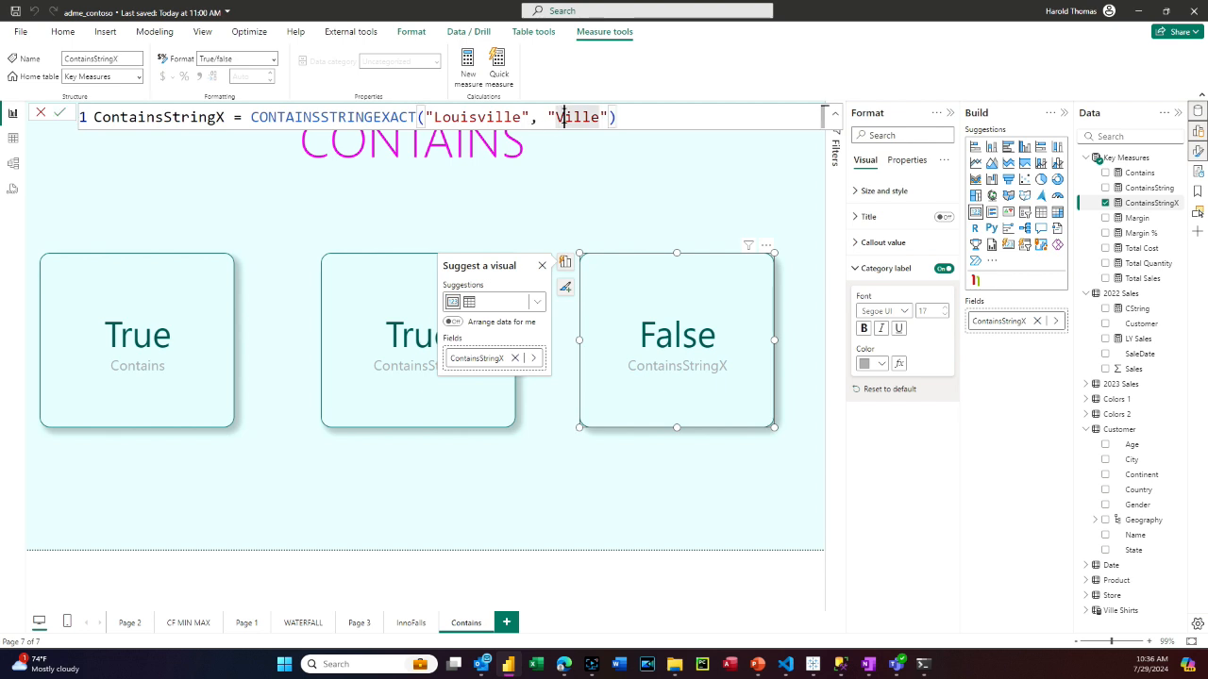
key("BackSpace")
type("v")
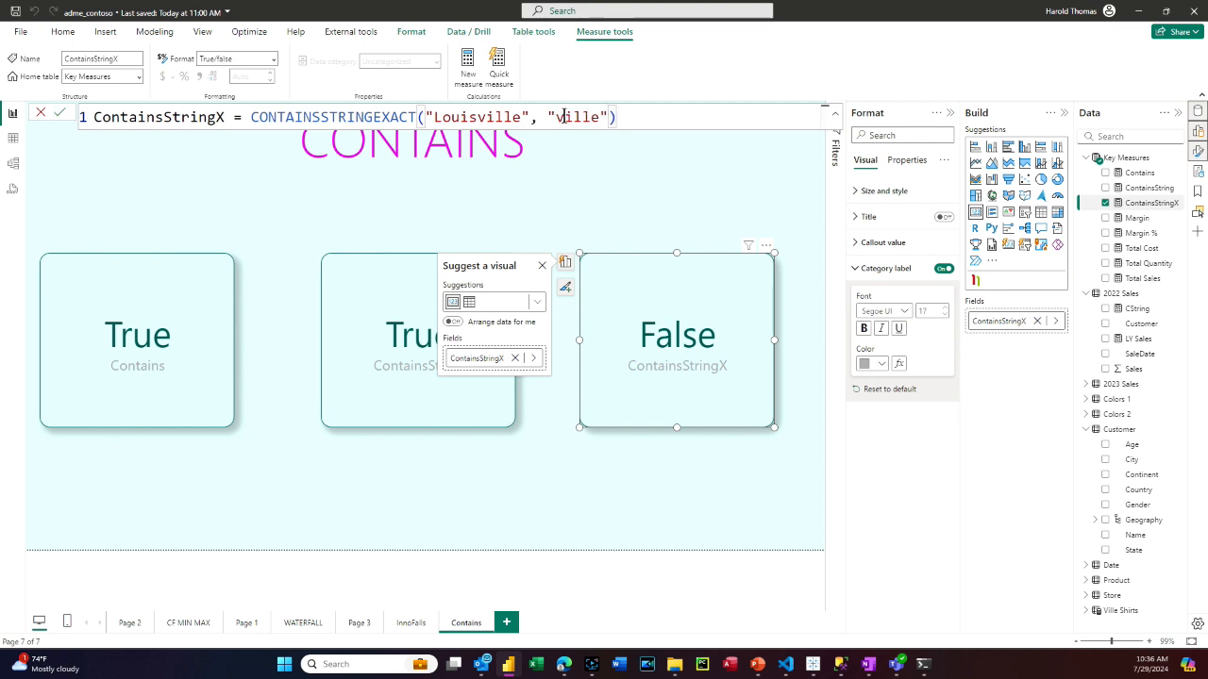
type("*")
key("Delete")
key("Delete")
key("Delete")
key("Delete")
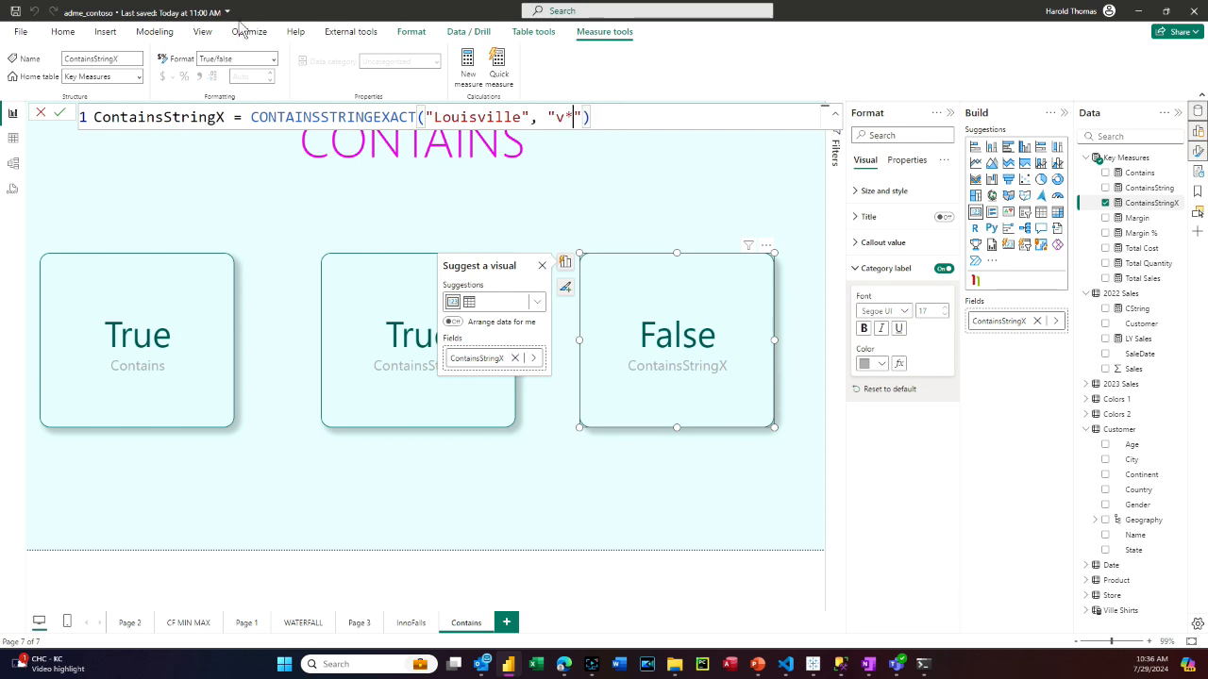
left_click(59, 114)
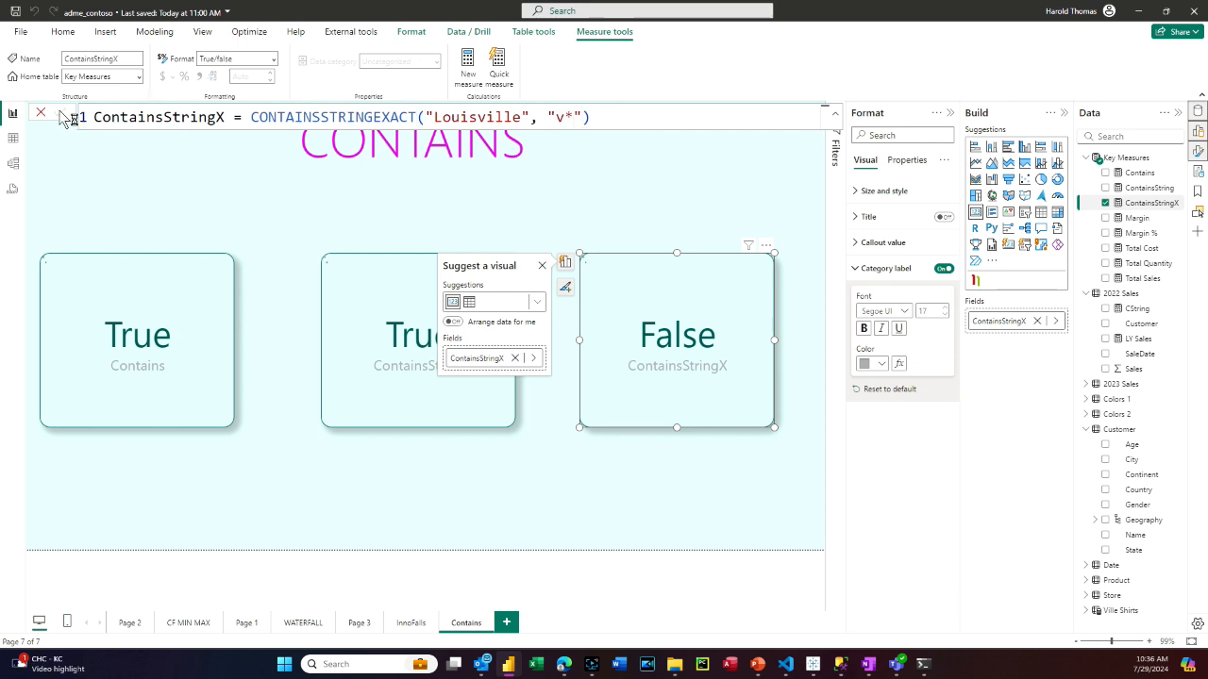